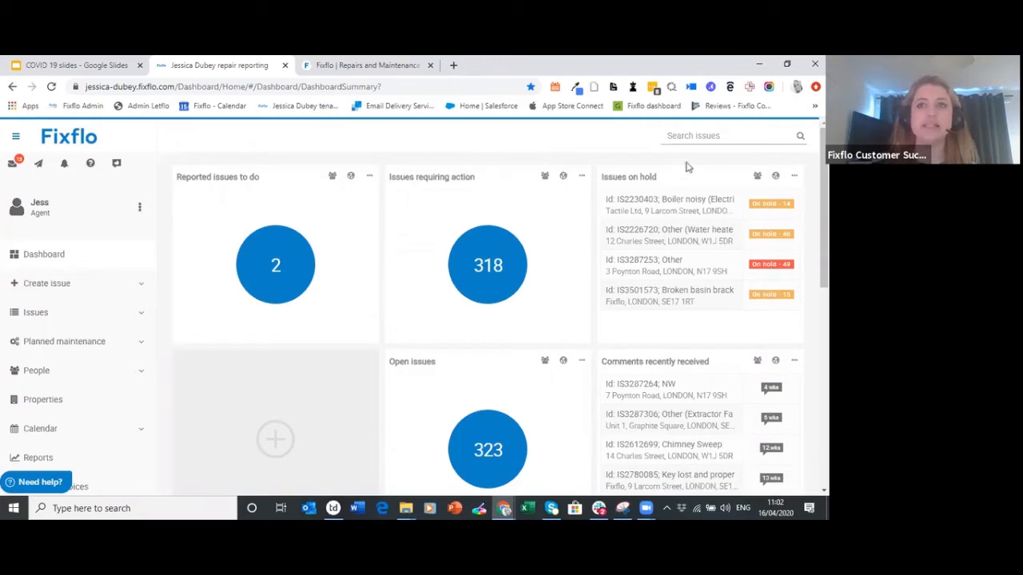
Open the agency Settings page from the Setup section of the sidebar
left_click_drag(824, 210, 824, 275)
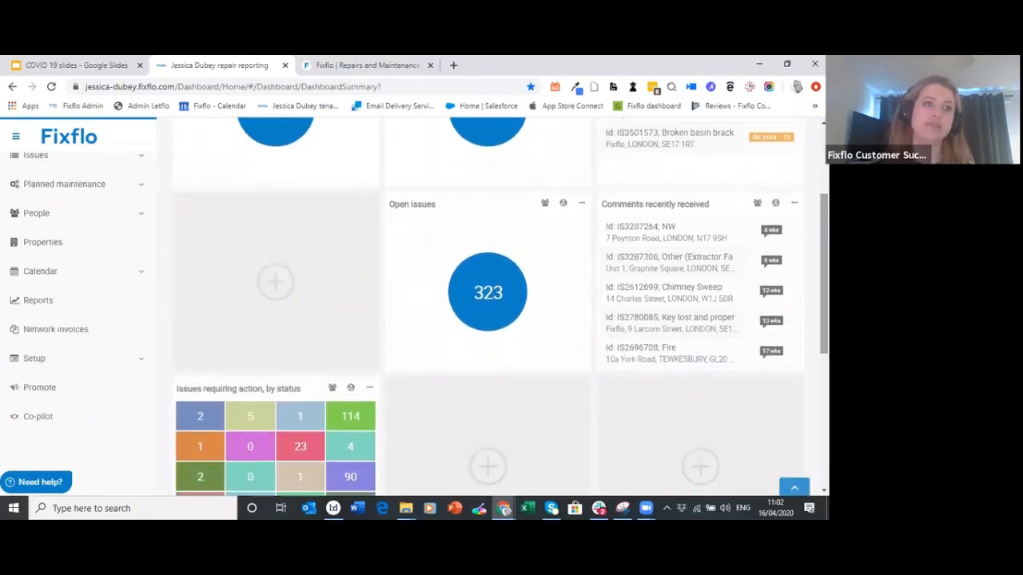
left_click(94, 366)
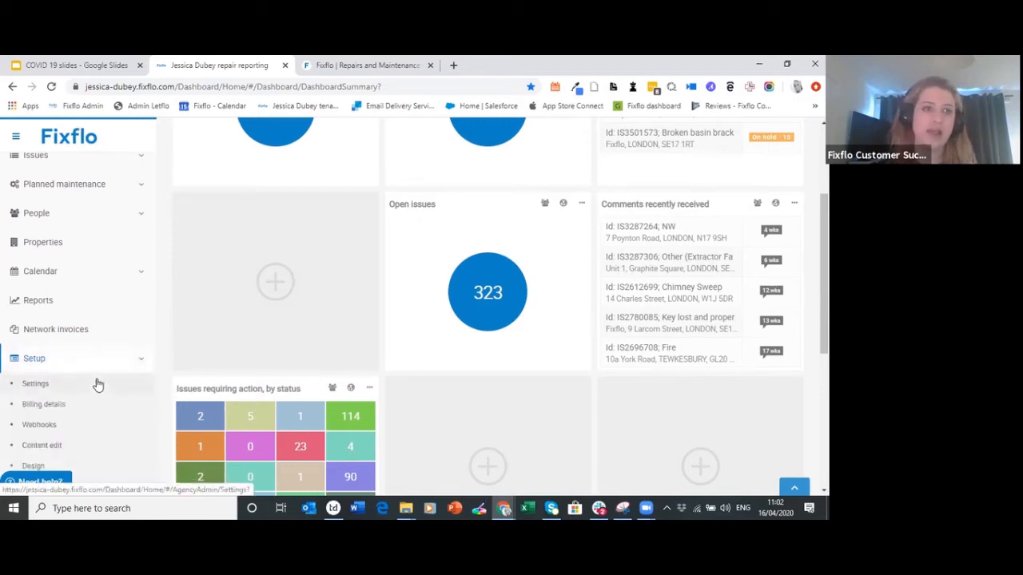
left_click(98, 387)
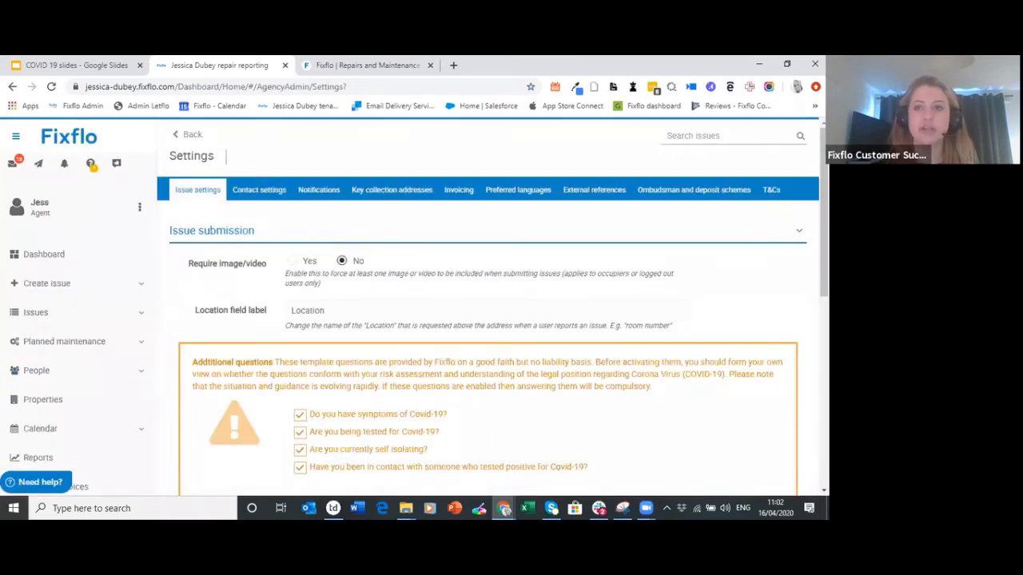
left_click_drag(824, 237, 824, 264)
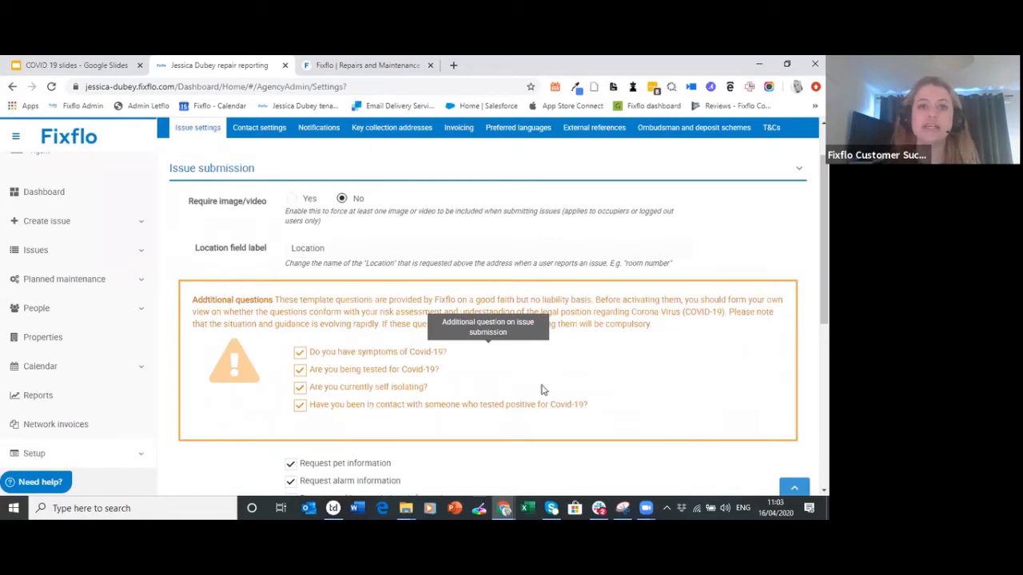
scroll(467, 454, "down", 5)
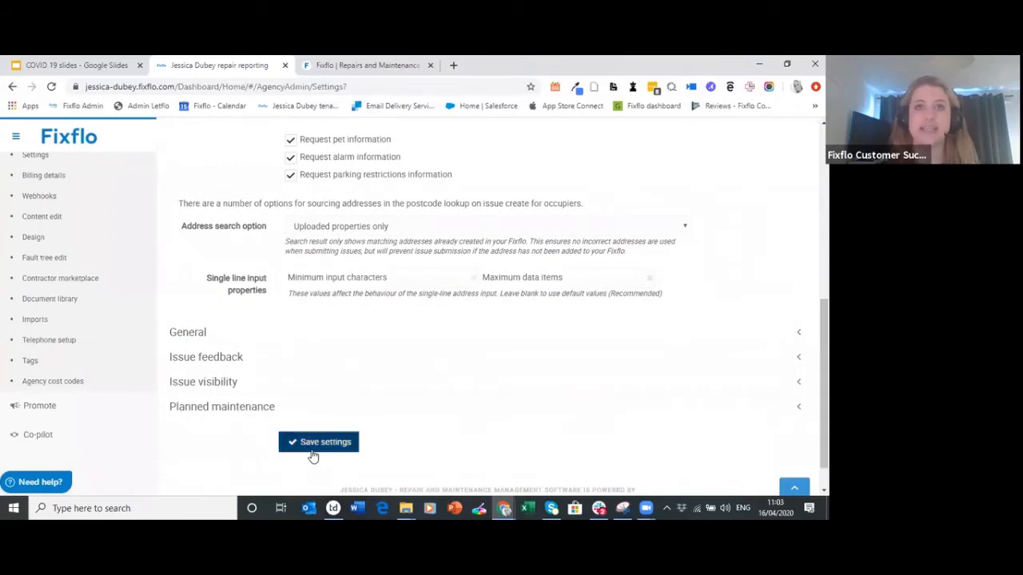
left_click_drag(824, 343, 824, 206)
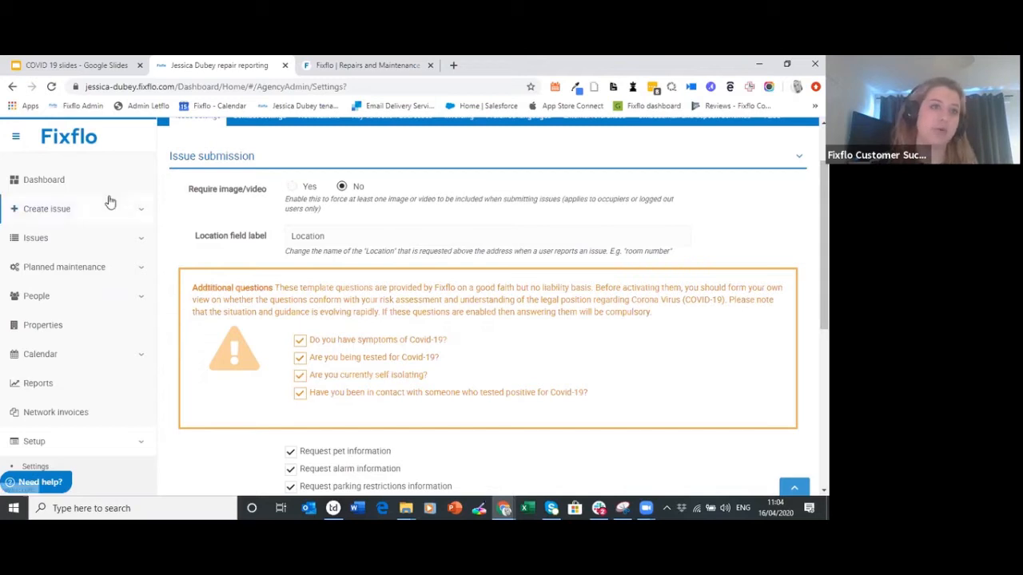
Return to the dashboard and scroll through the Issues requiring action by status tiles
left_click(79, 183)
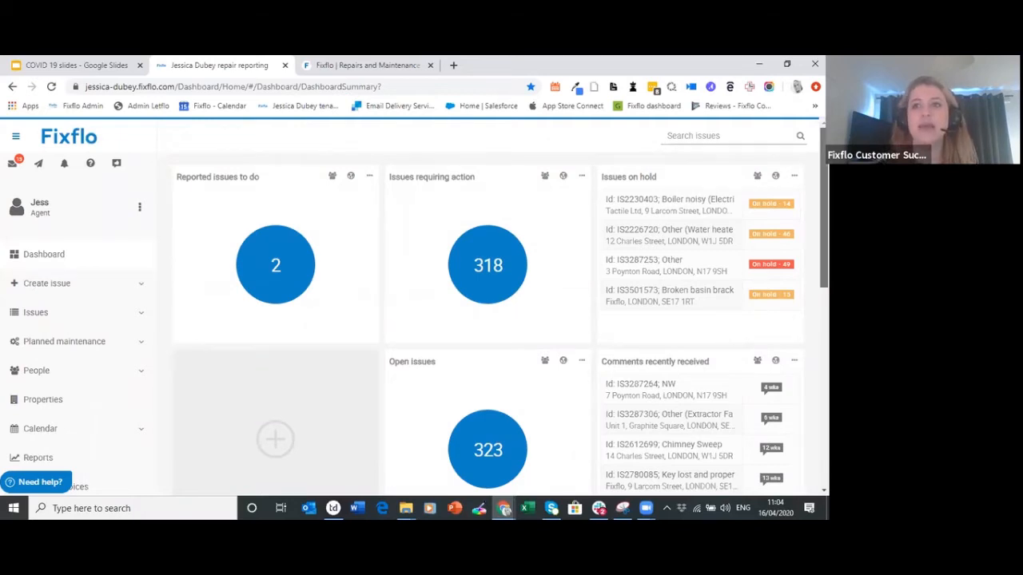
scroll(495, 312, "down", 2)
scroll(496, 312, "down", 4)
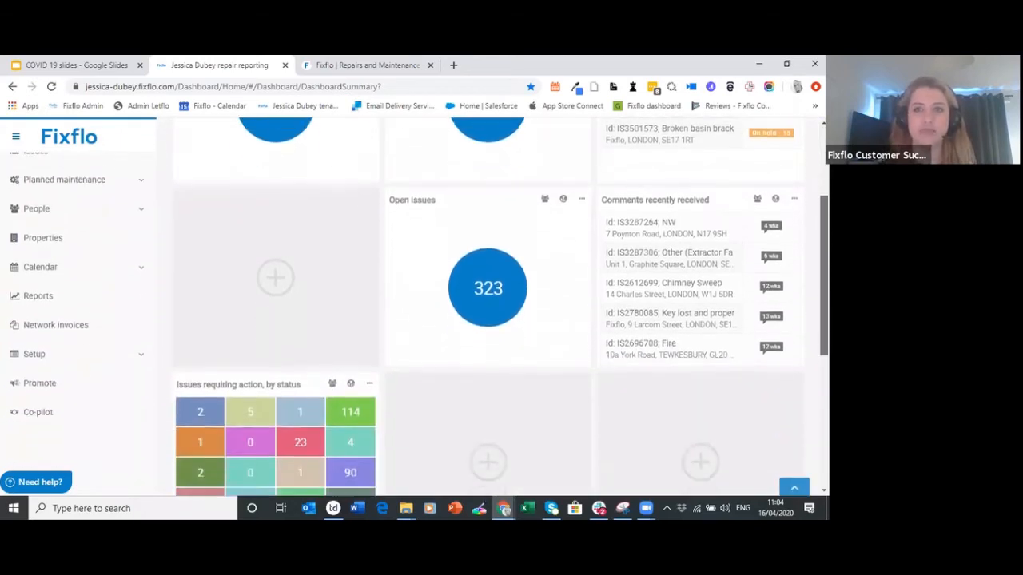
scroll(496, 311, "down", 2)
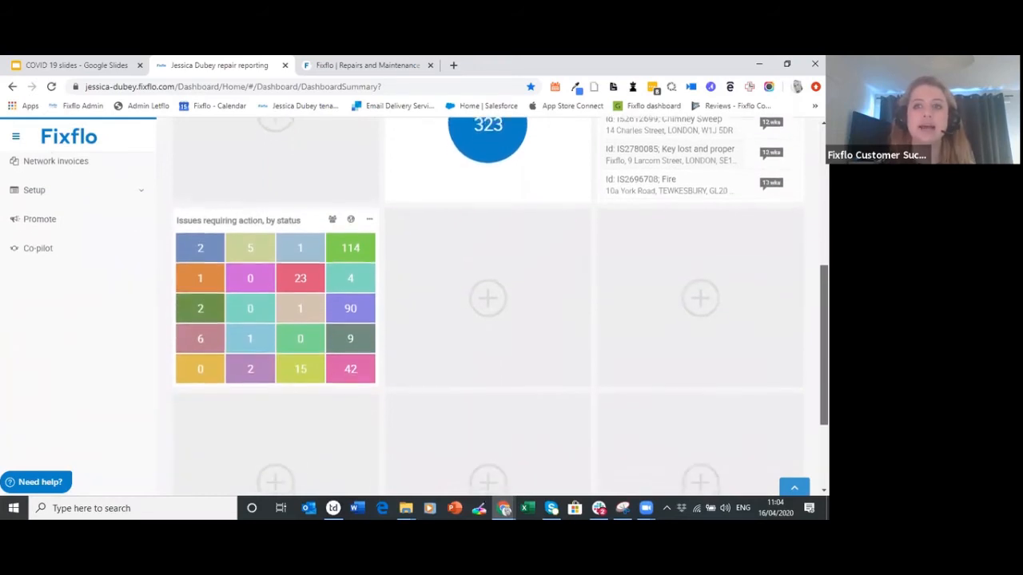
scroll(496, 312, "up", 6)
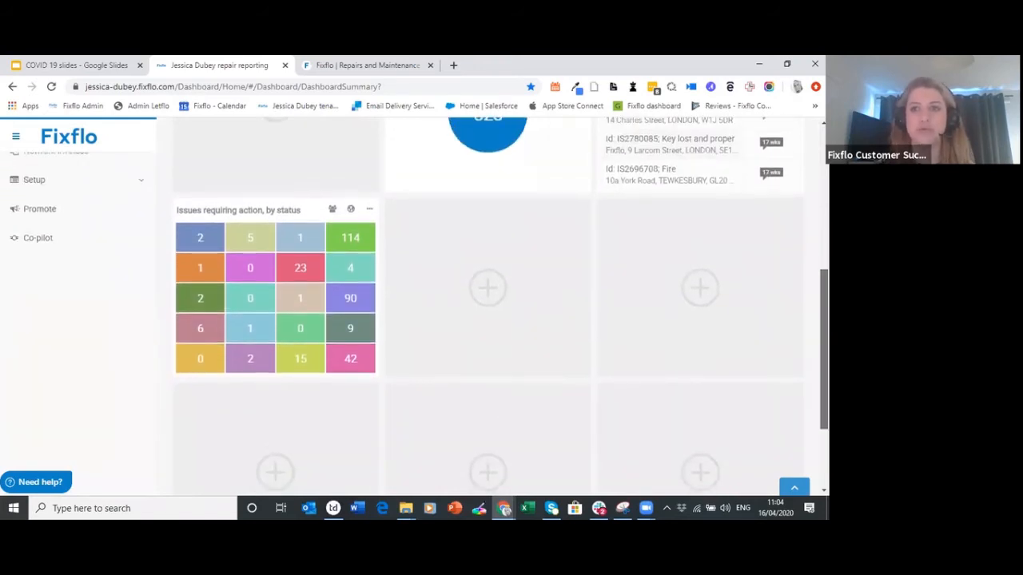
scroll(495, 312, "up", 2)
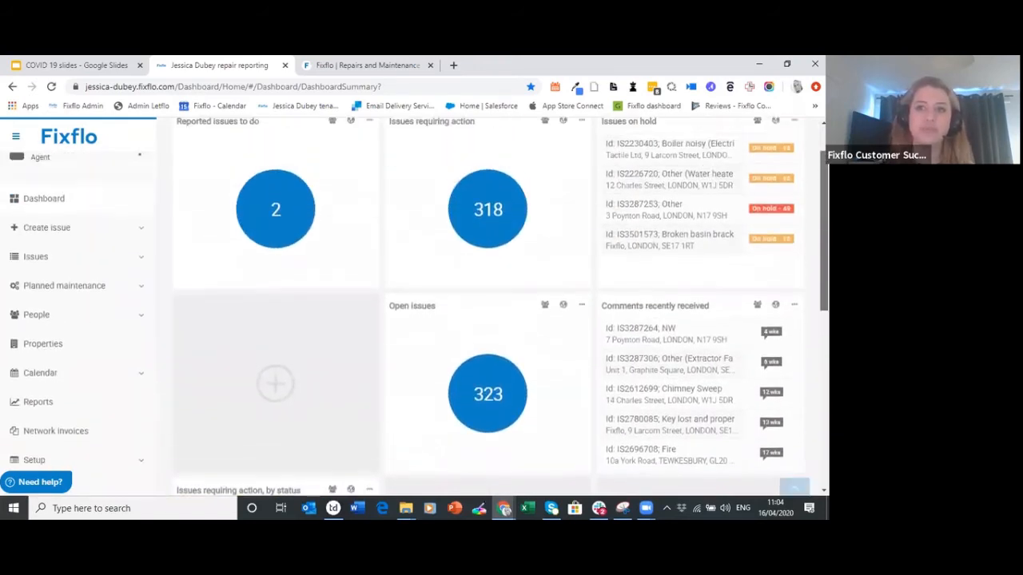
scroll(495, 312, "up", 1)
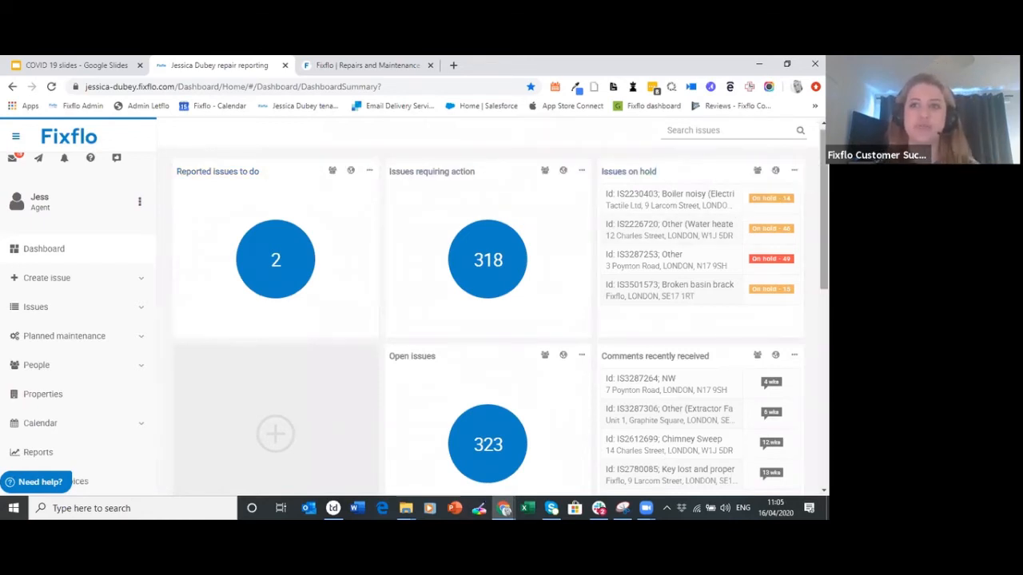
left_click_drag(825, 190, 825, 194)
scroll(825, 194, "down", 1)
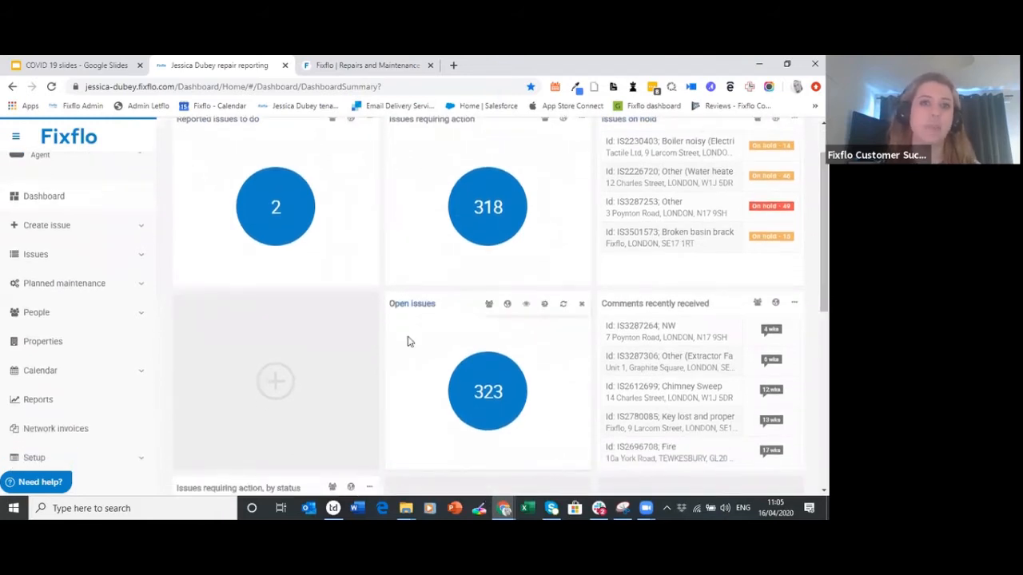
Add a panel to the empty slot, choosing All issues assigned per user
left_click(255, 336)
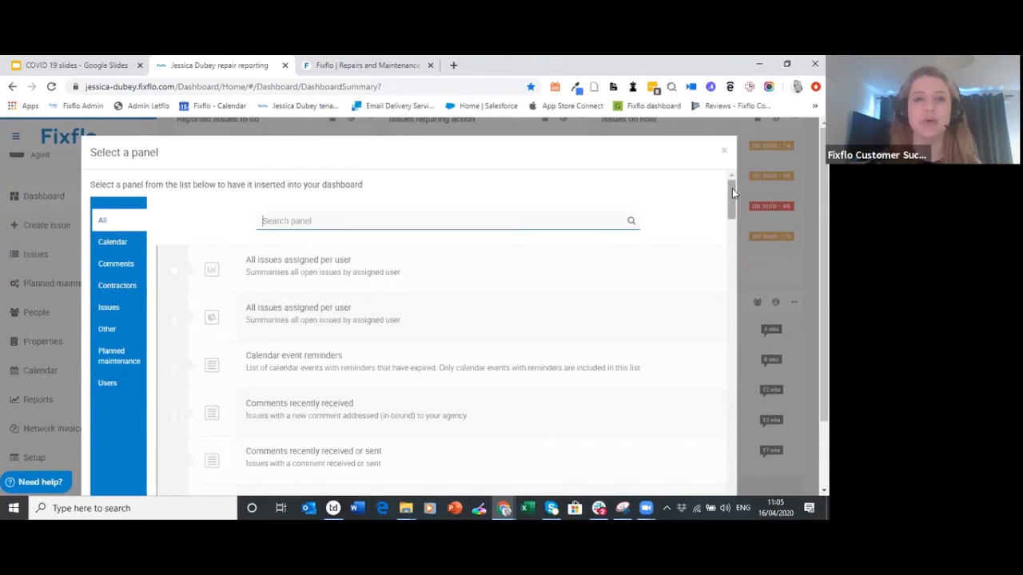
mouse_move(732, 192)
left_mouse_down()
mouse_move(734, 217)
mouse_move(731, 185)
left_mouse_up()
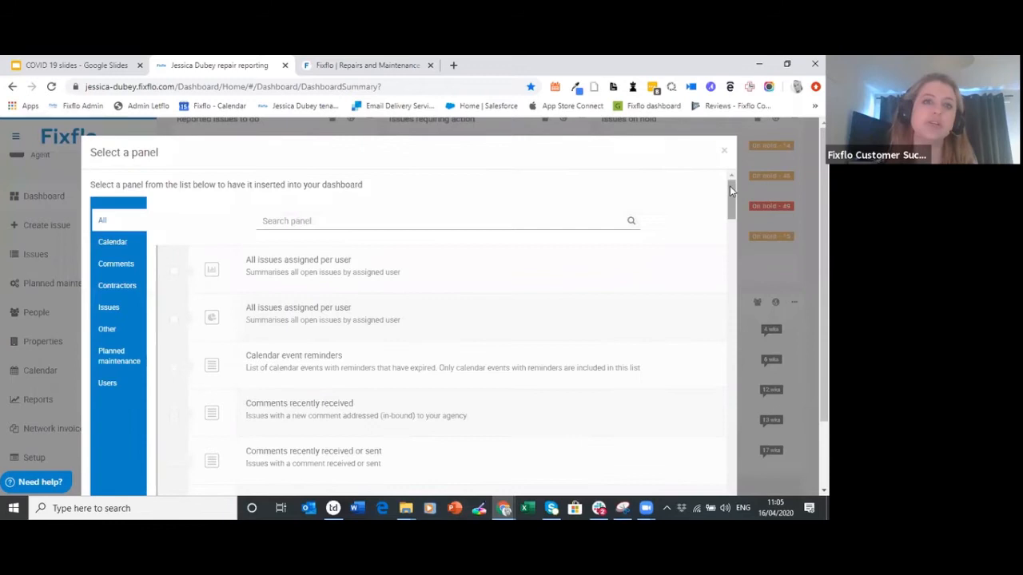
left_click(174, 271)
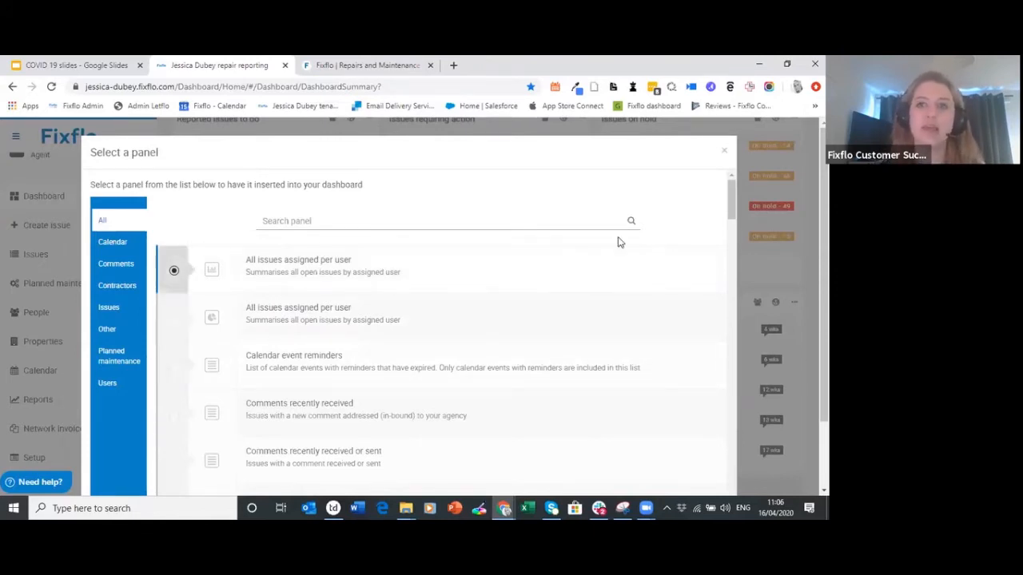
scroll(453, 306, "down", 1)
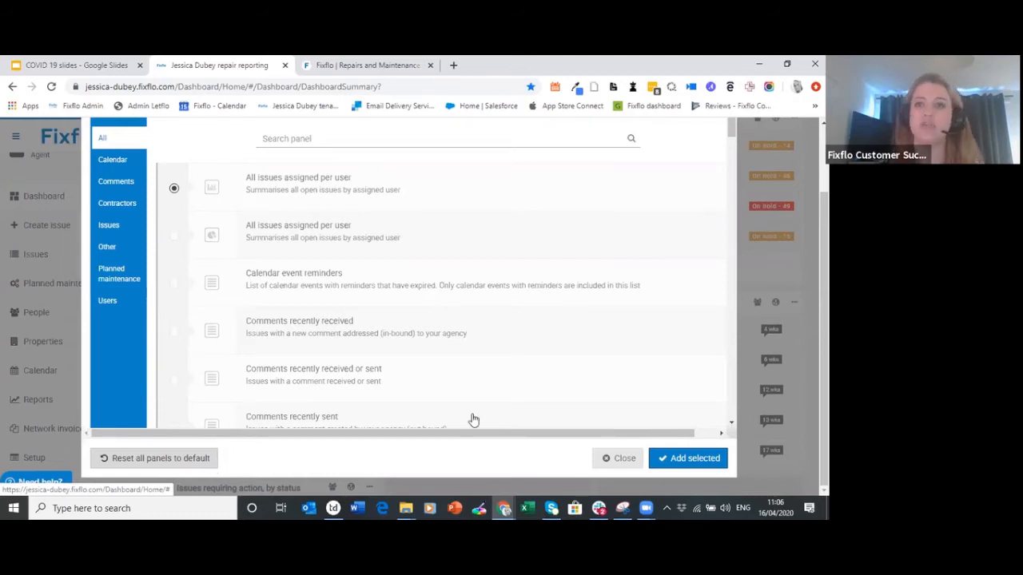
left_click_drag(824, 364, 824, 299)
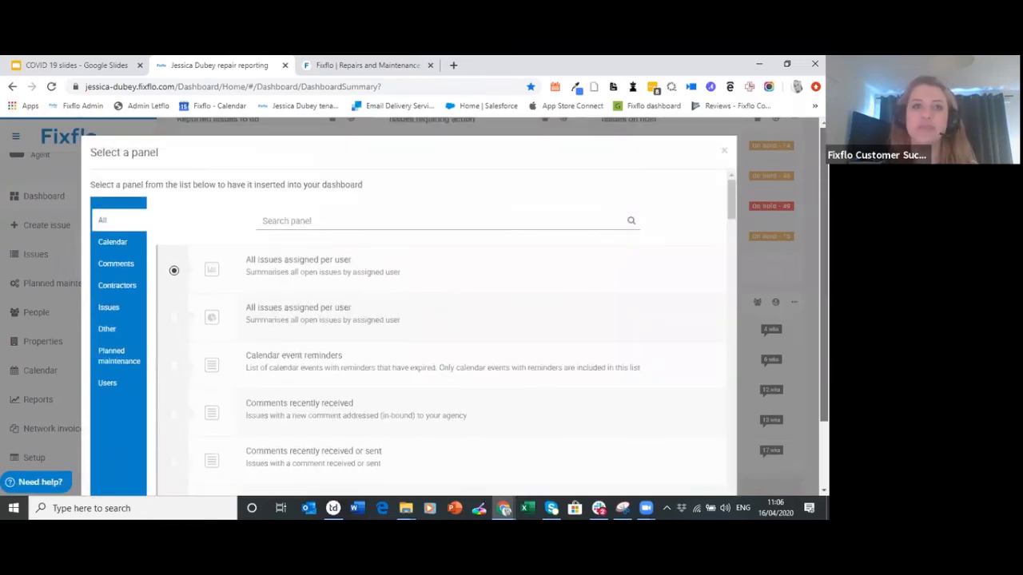
Search 'report' and add the Reported issues count panel to the dashboard
type("report")
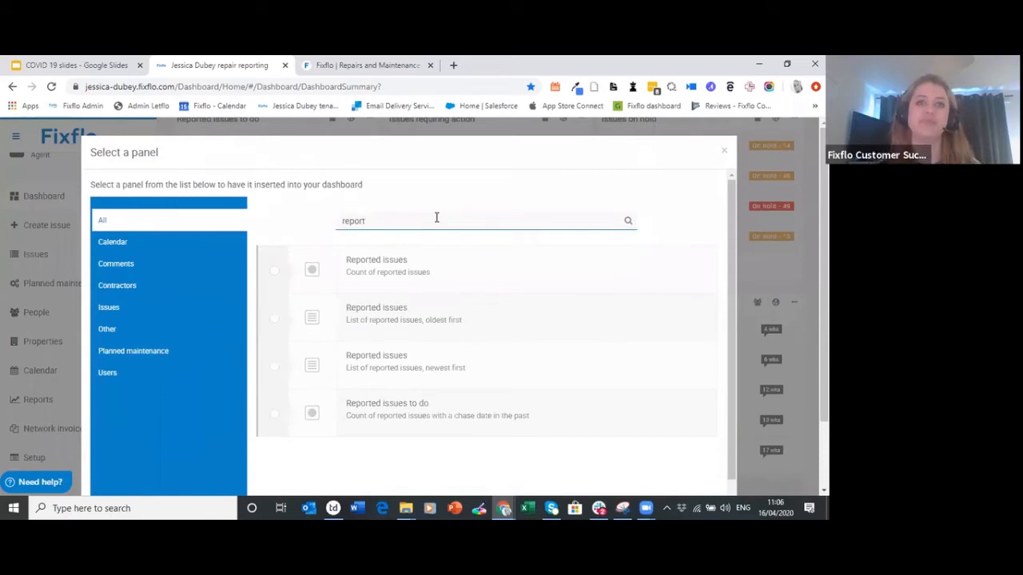
left_click(278, 279)
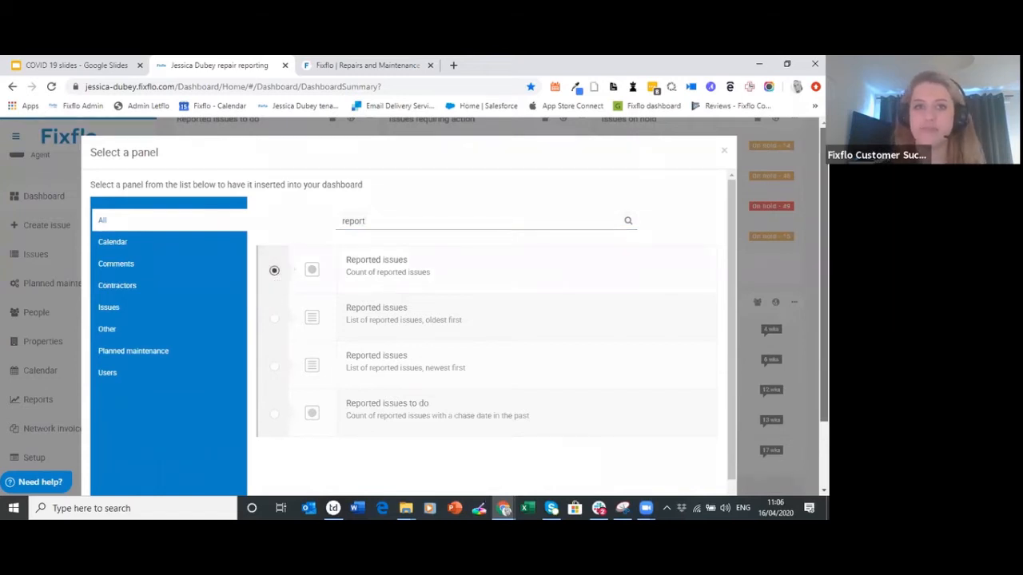
scroll(703, 399, "down", 1)
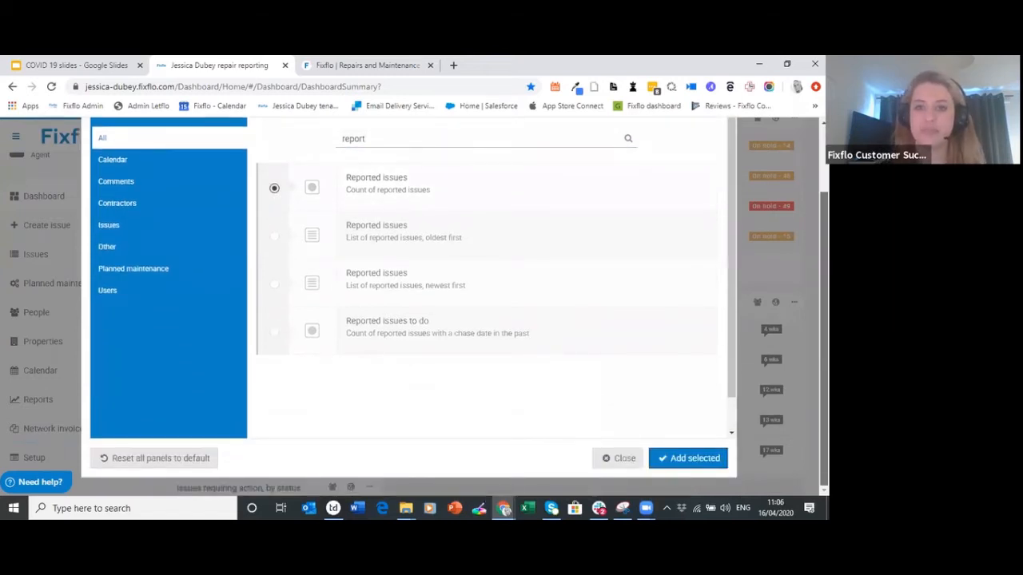
left_click(703, 460)
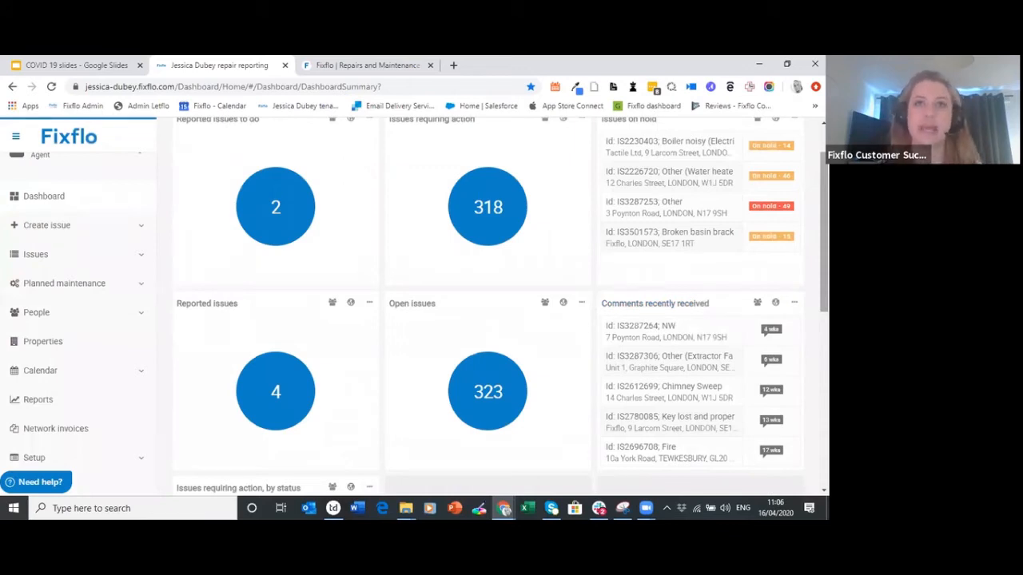
Scroll back to the top of the dashboard tiles
scroll(659, 306, "up", 1)
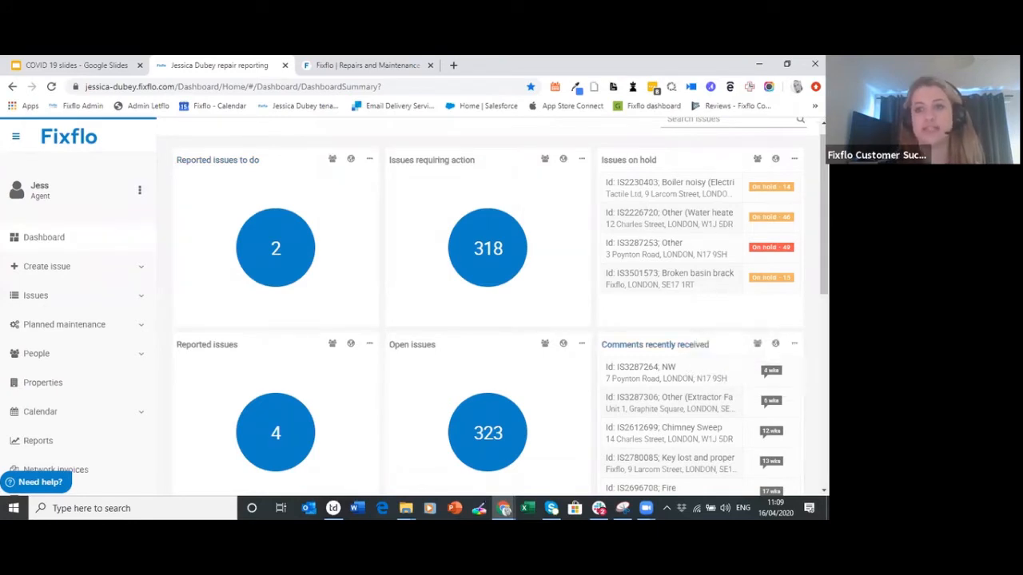
scroll(488, 240, "up", 1)
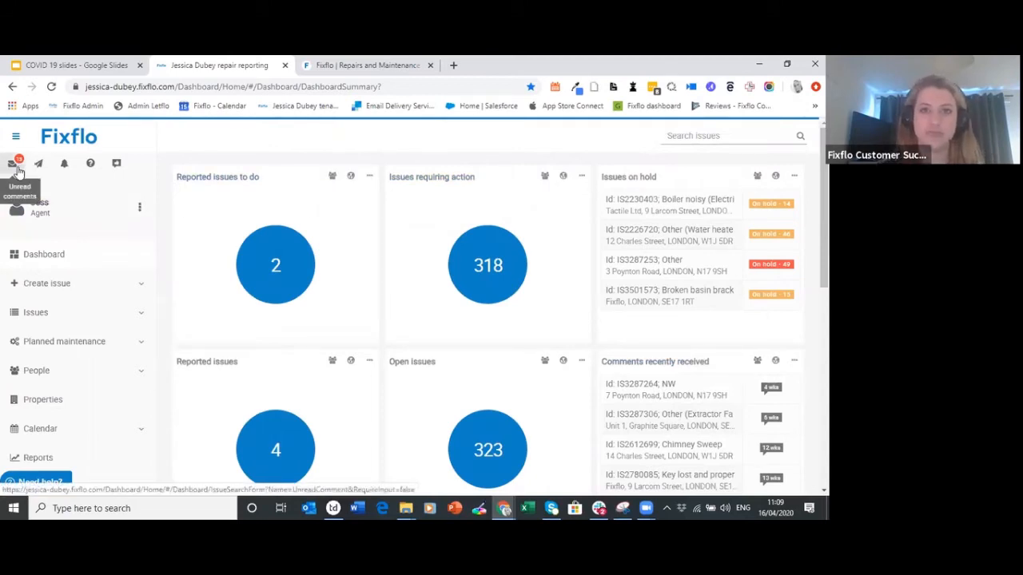
Open the 'Drawer broken (Drawers)' issue from the 2 reported issues to do
left_click(282, 286)
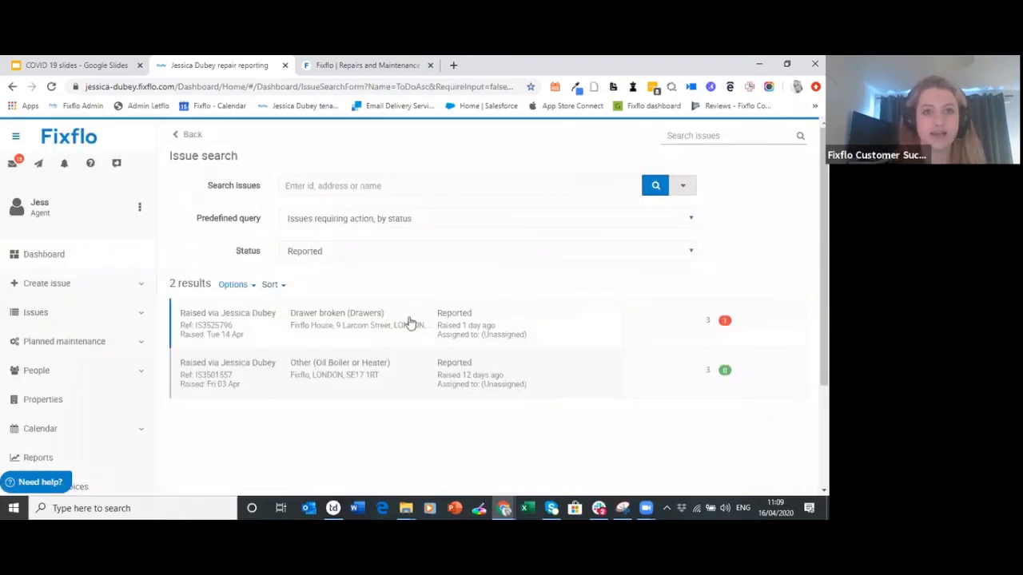
left_click(350, 337)
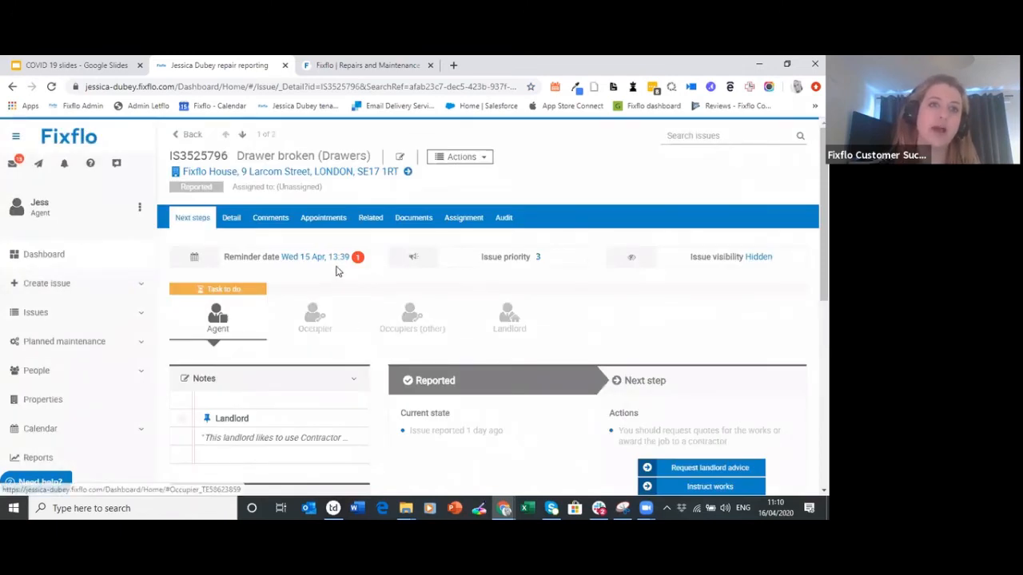
mouse_move(334, 266)
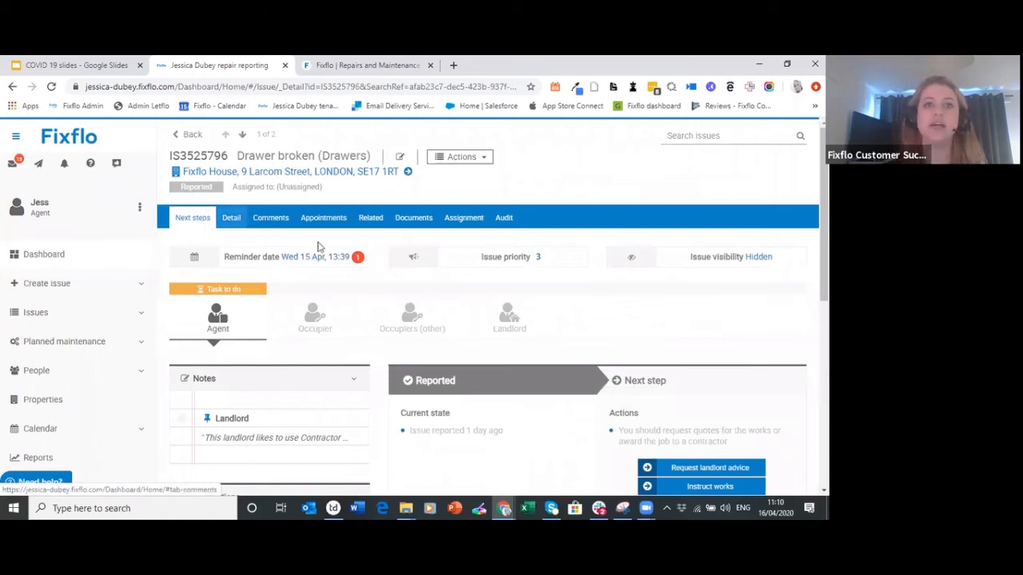
Set the chase date to 01-05-2020 and mark the issue on hold with reason 'Covid 19'
left_click(340, 261)
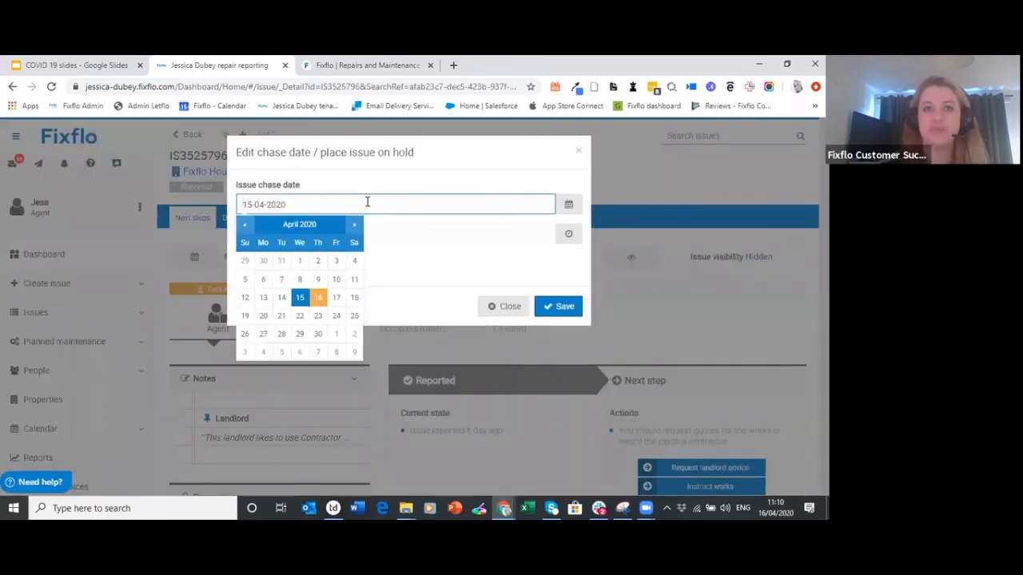
left_click(373, 176)
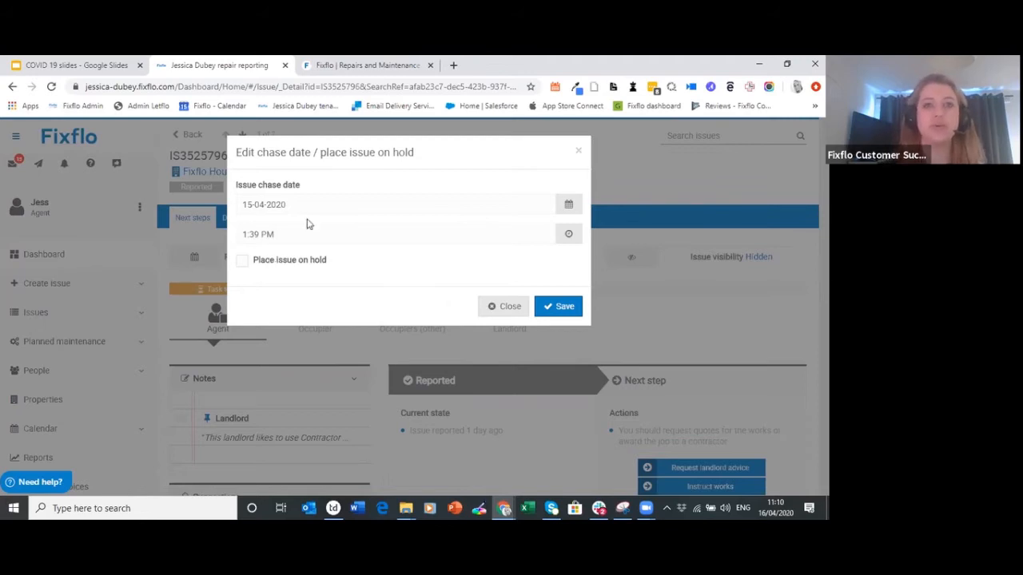
left_click(344, 205)
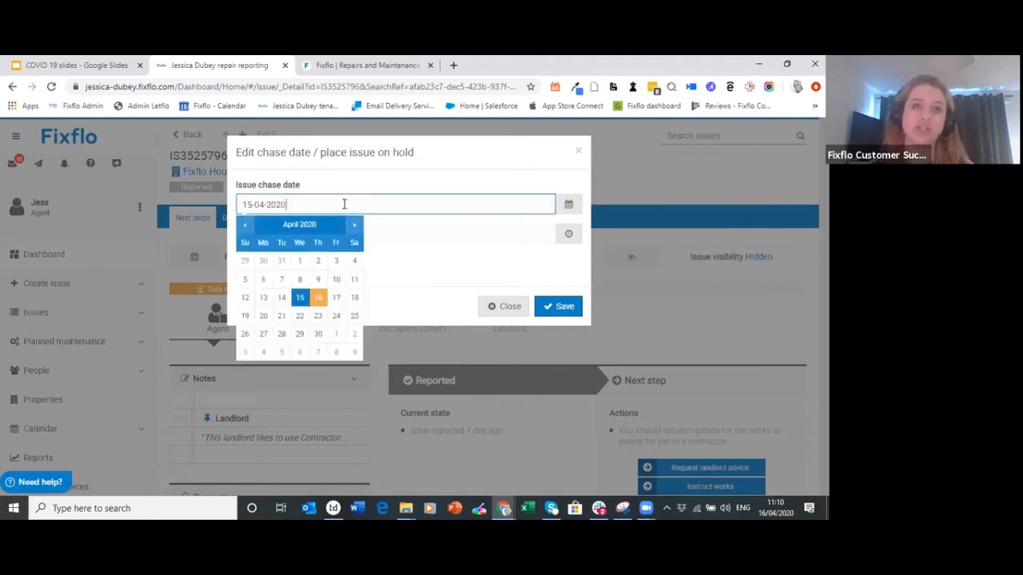
left_click(335, 333)
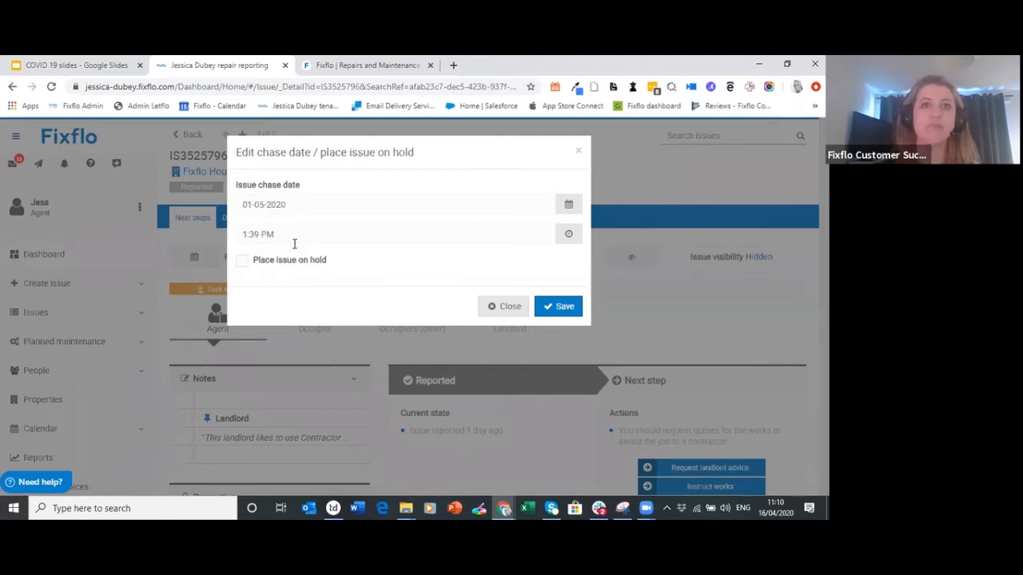
left_click(257, 264)
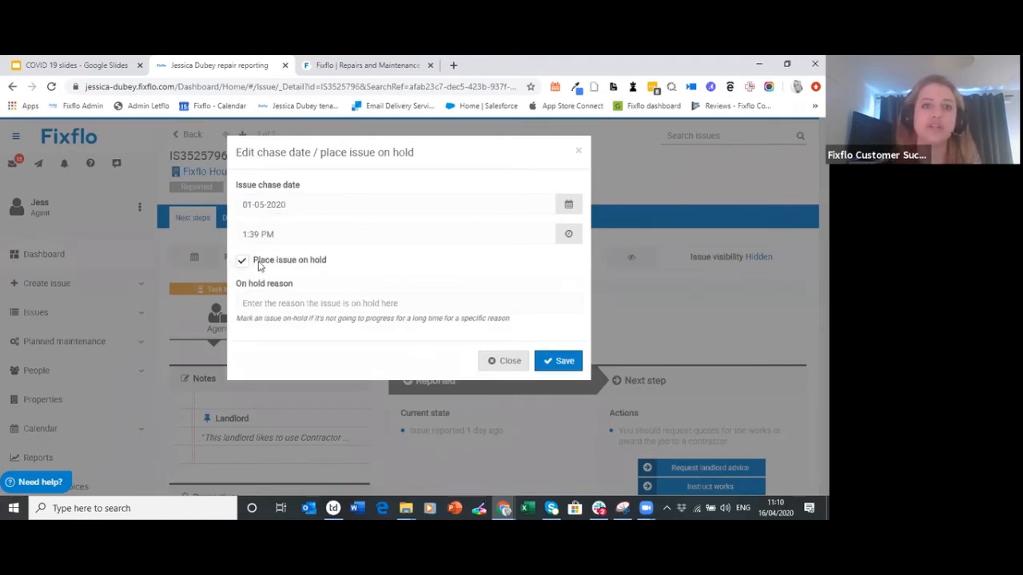
left_click(319, 308)
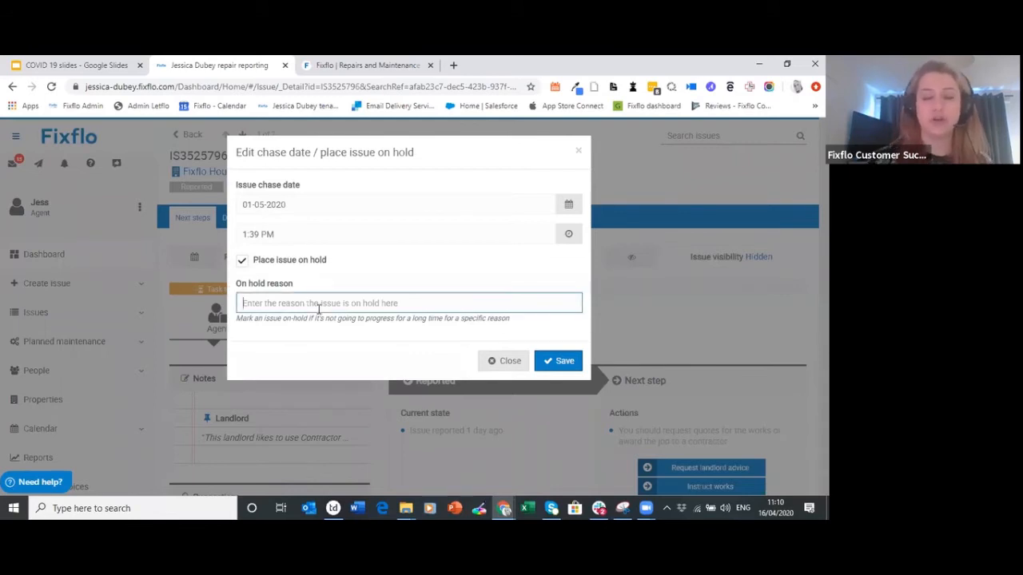
type("Du")
key("BackSpace")
key("BackSpace")
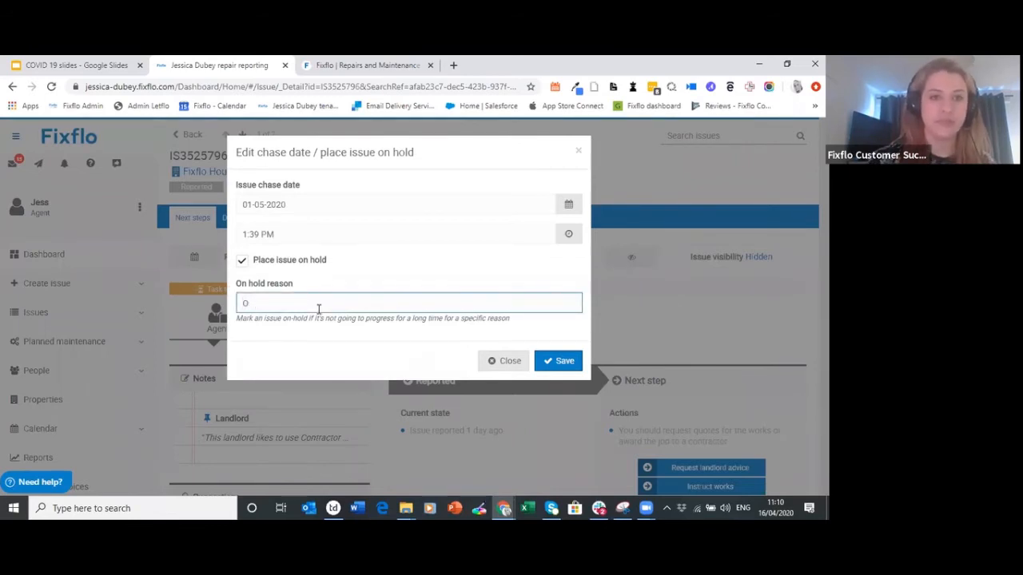
type("Covid ")
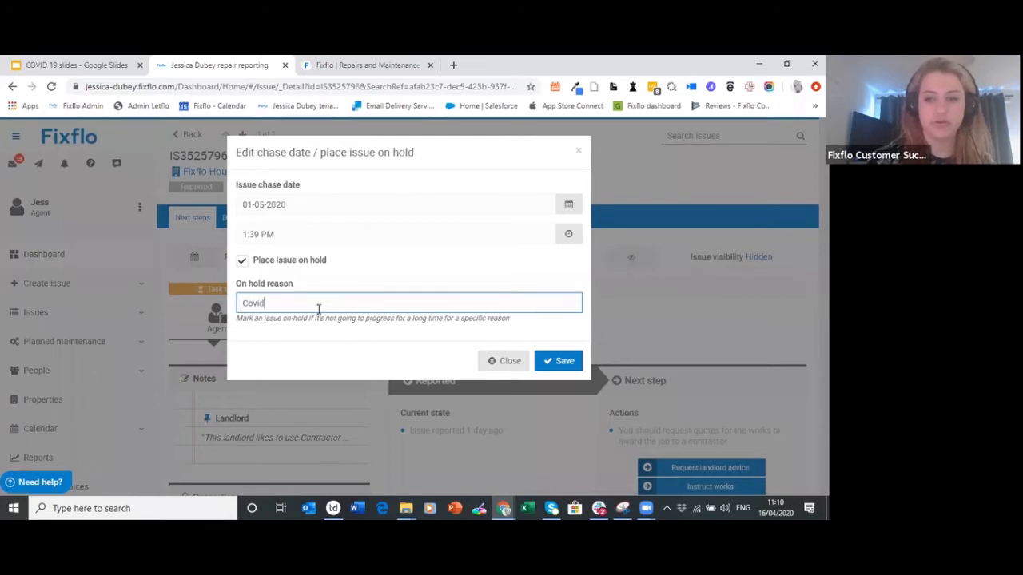
type("19")
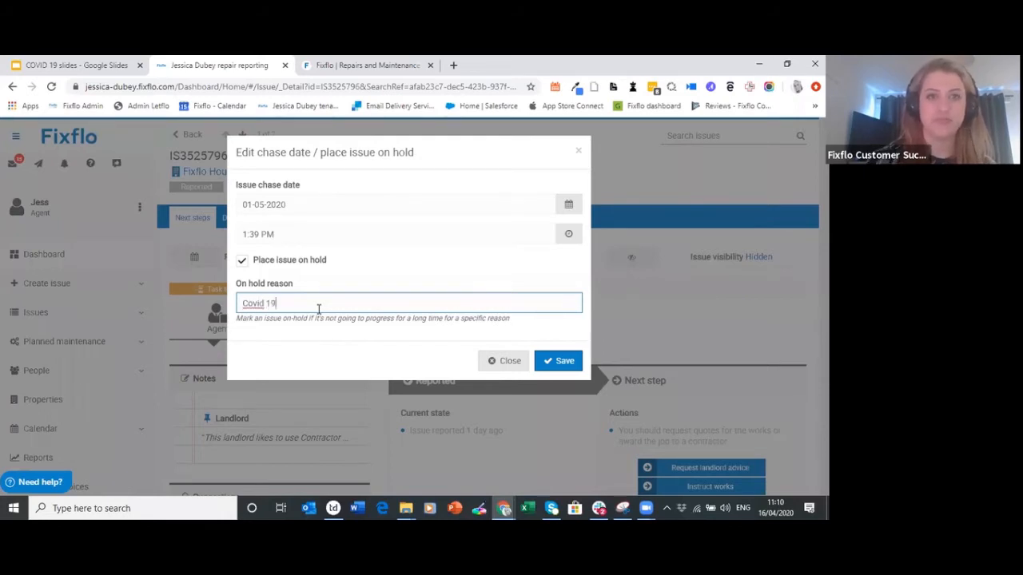
left_click(573, 366)
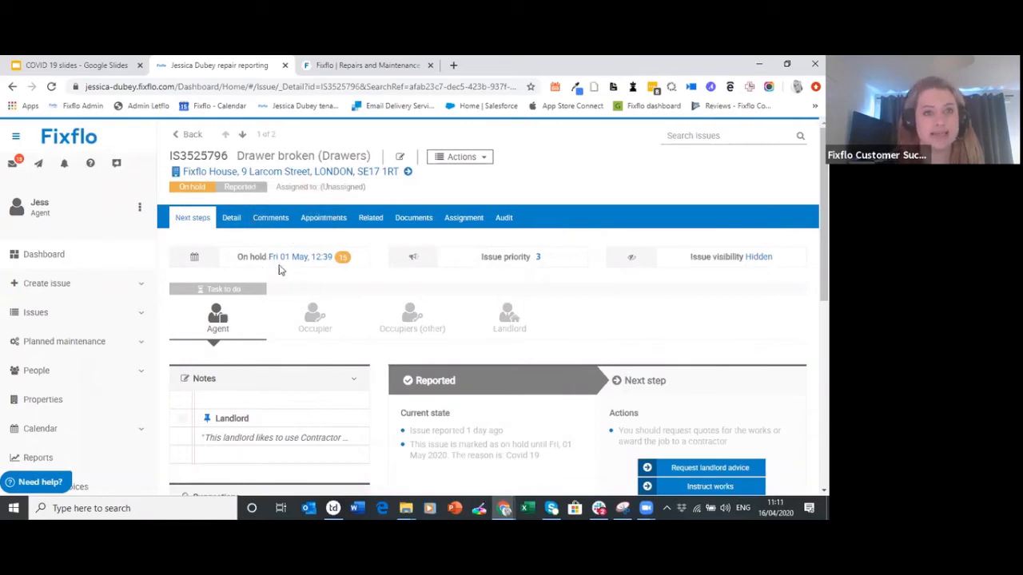
mouse_move(302, 268)
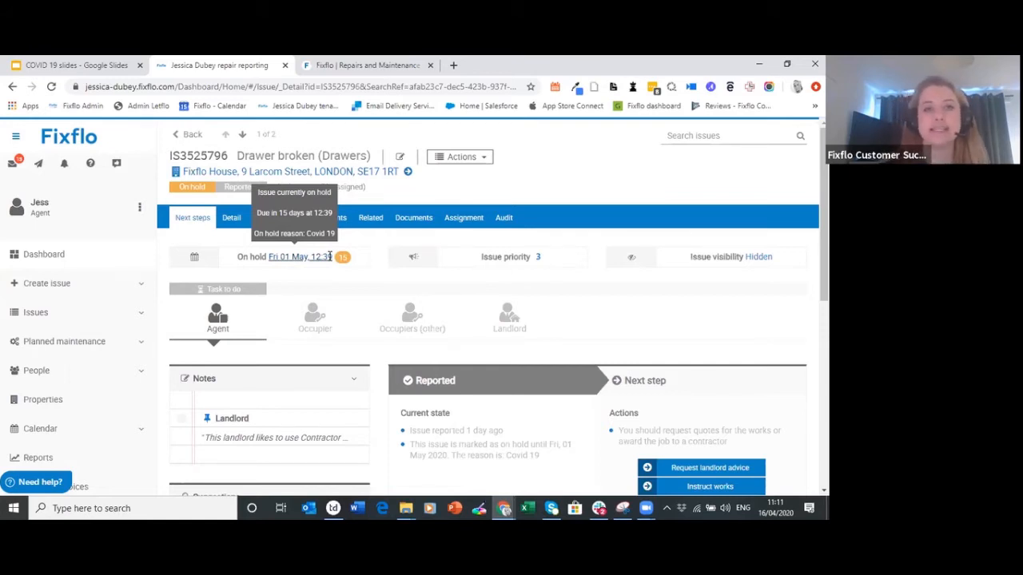
Go back to the dashboard and remove the Reported issues panel
left_click(100, 255)
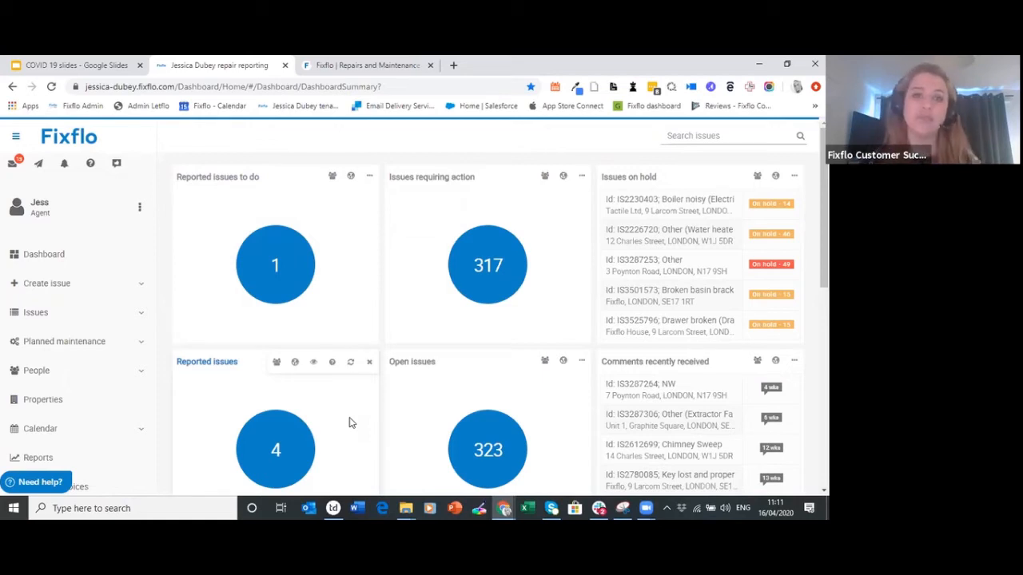
left_click(369, 362)
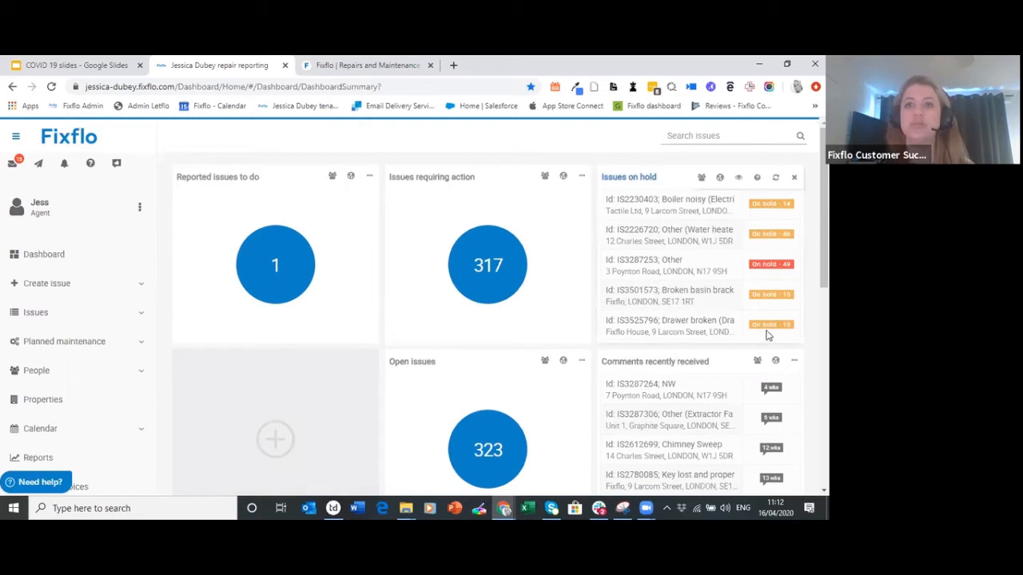
left_click(740, 179)
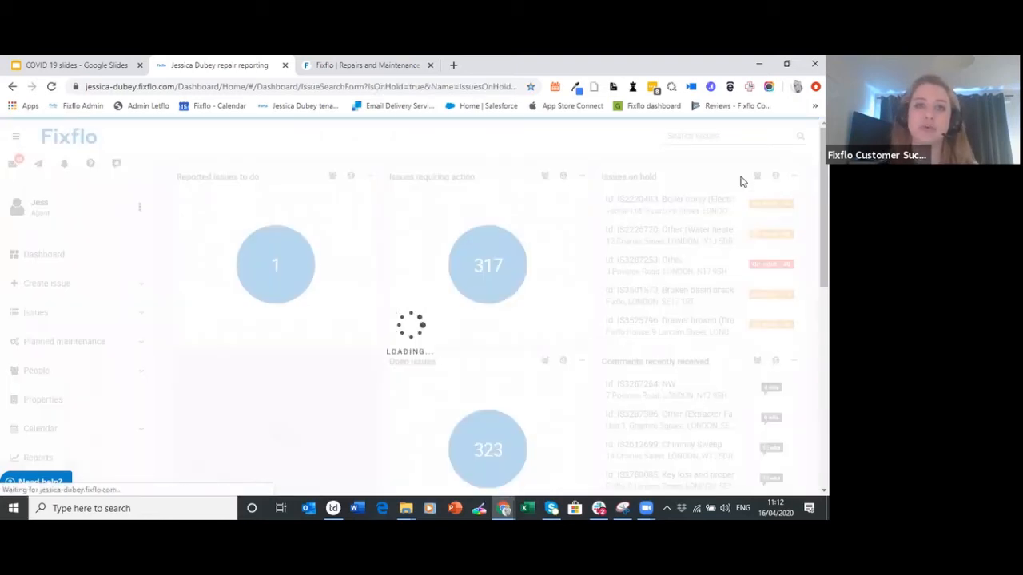
scroll(462, 235, "down", 1)
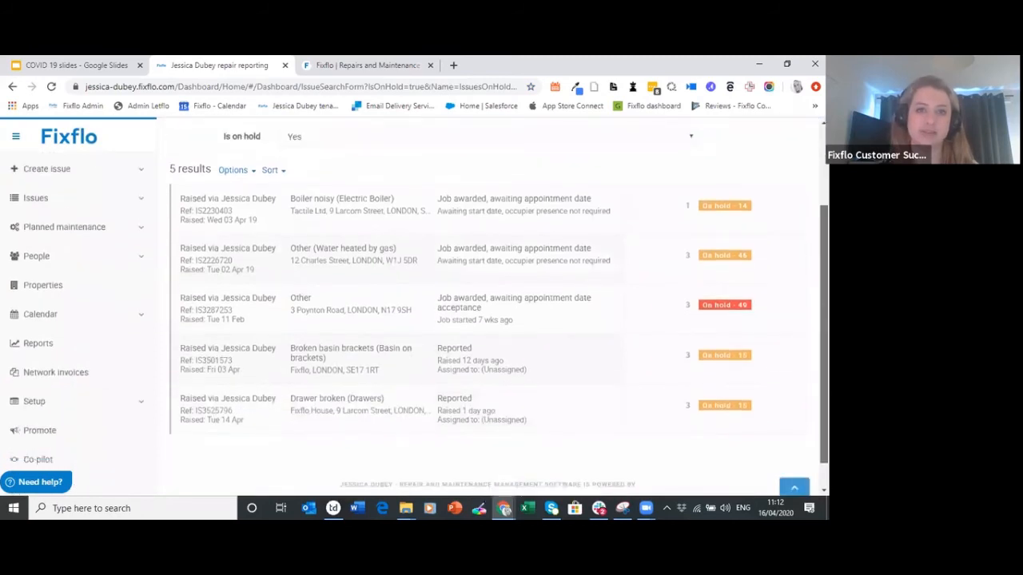
scroll(462, 235, "up", 2)
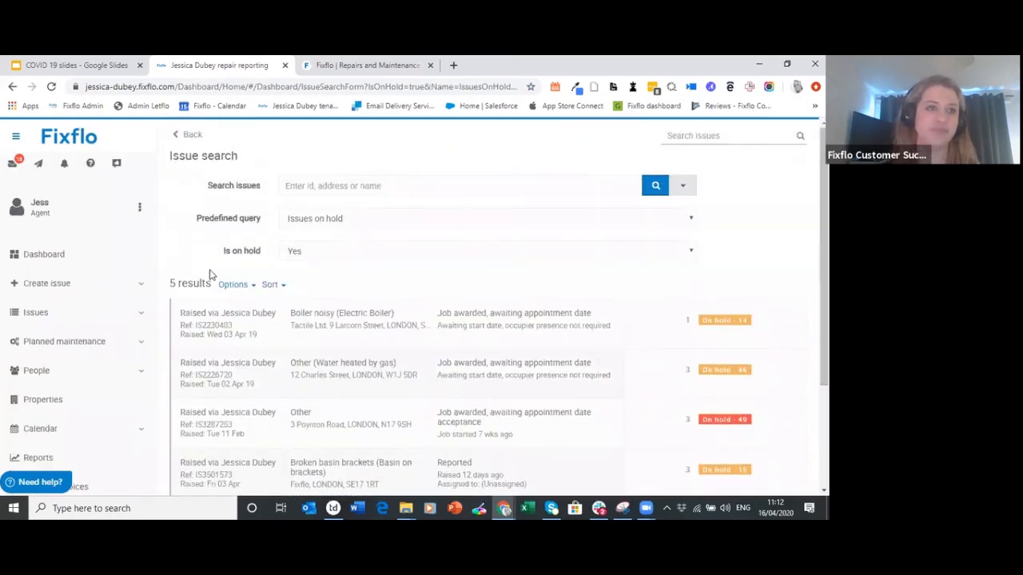
left_click(82, 262)
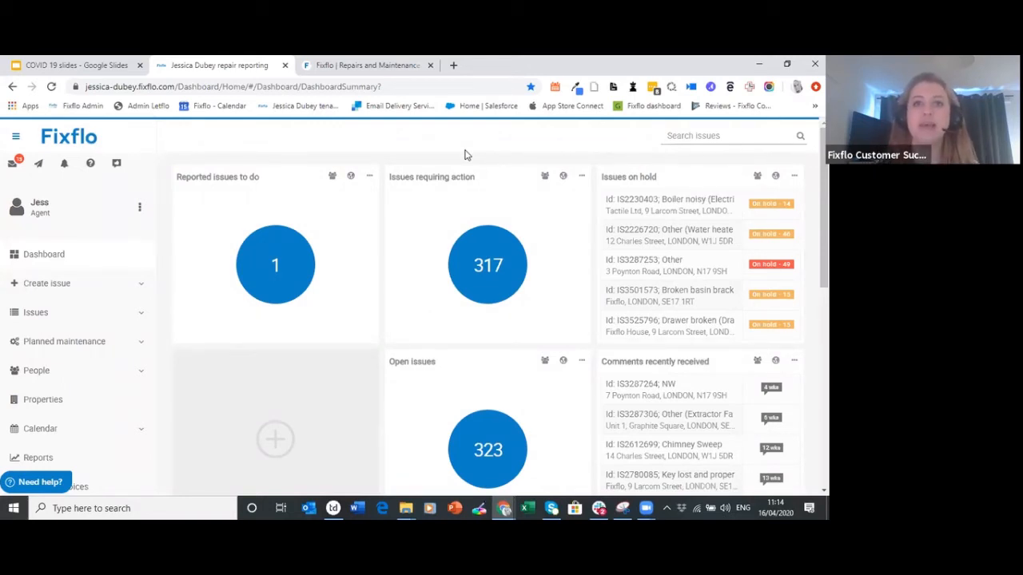
List the 317 issues requiring action sorted by priority in descending order
left_click(492, 288)
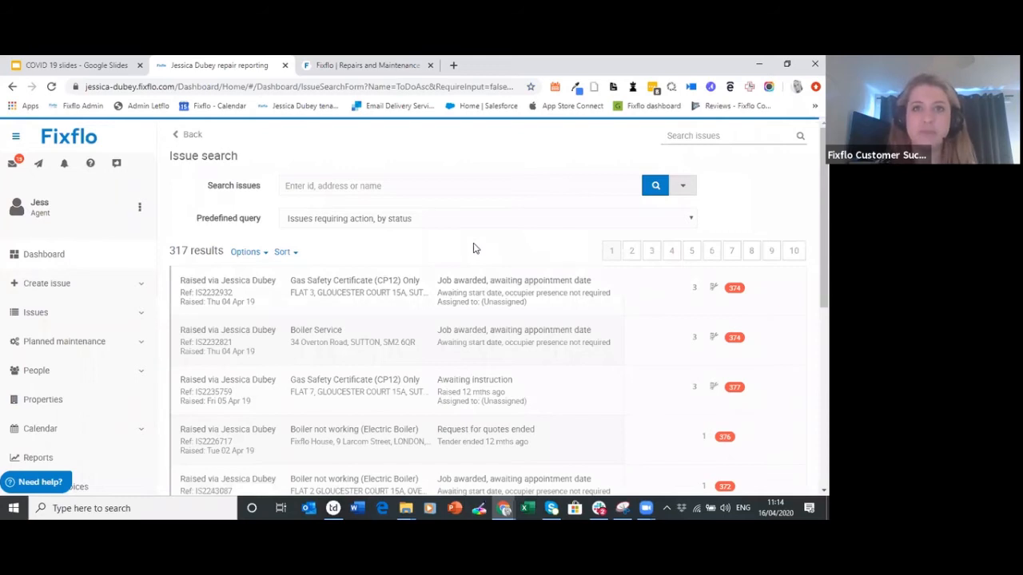
left_click(286, 252)
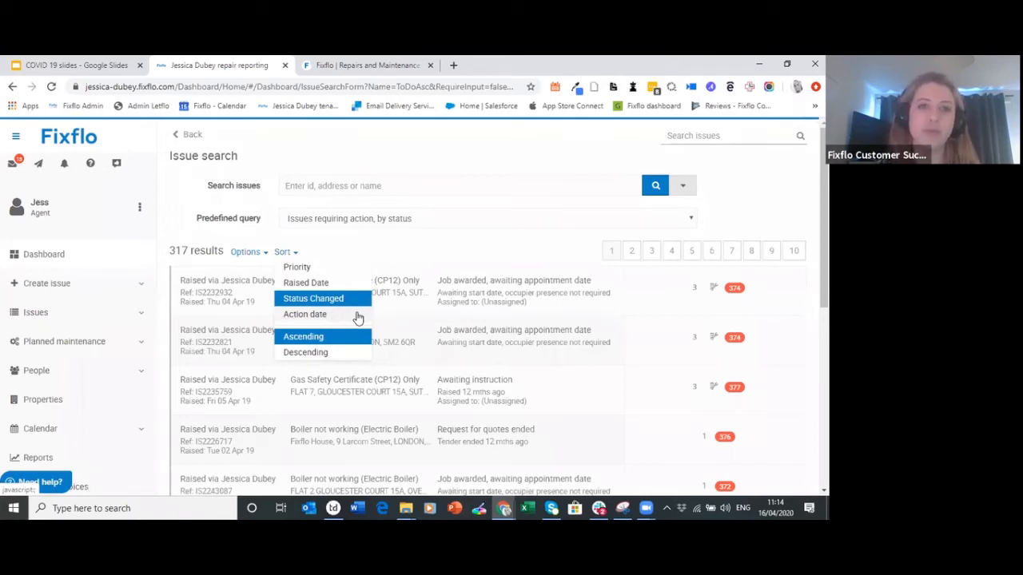
left_click(339, 274)
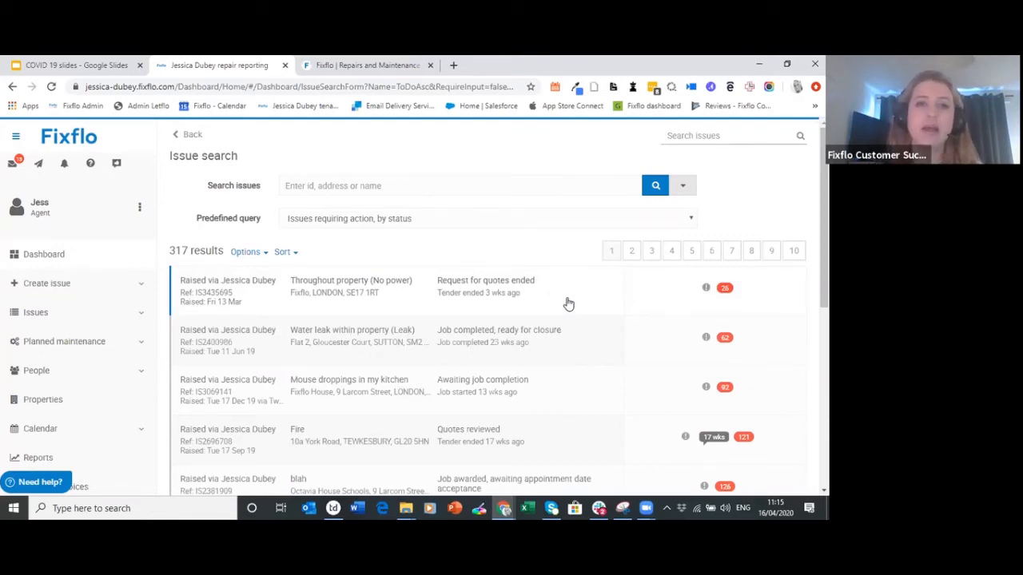
left_click(284, 253)
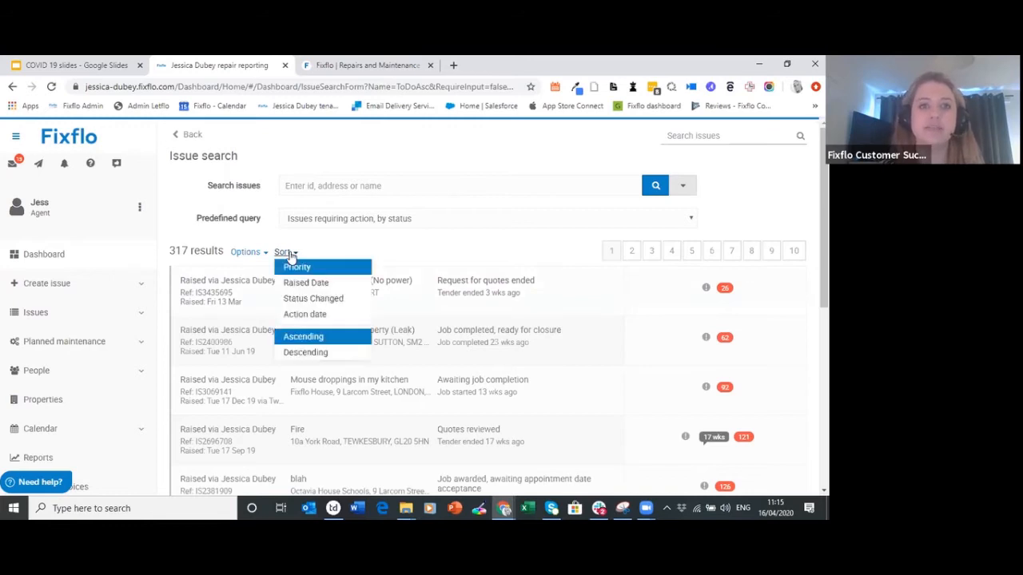
left_click(306, 352)
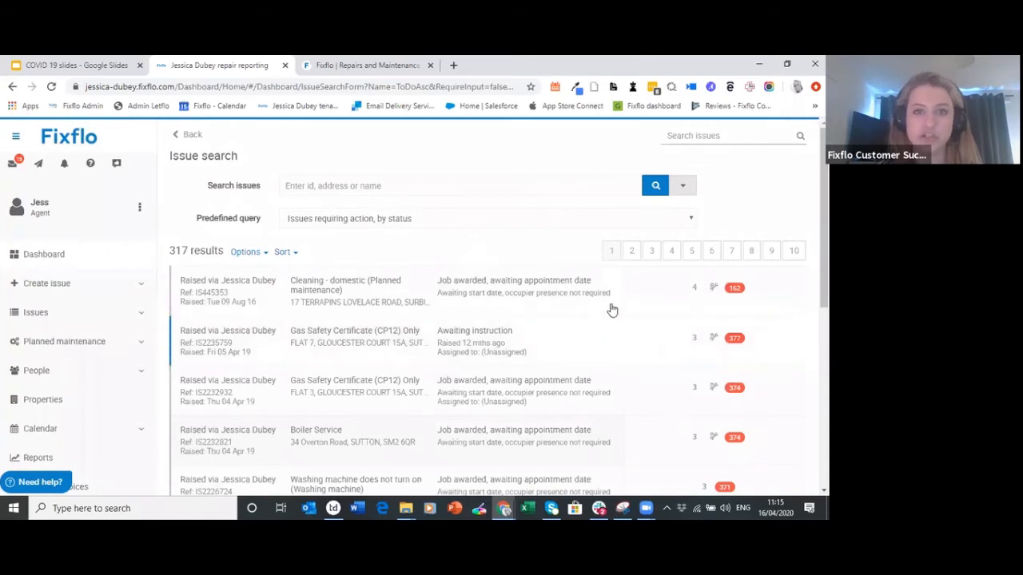
scroll(494, 382, "down", 3)
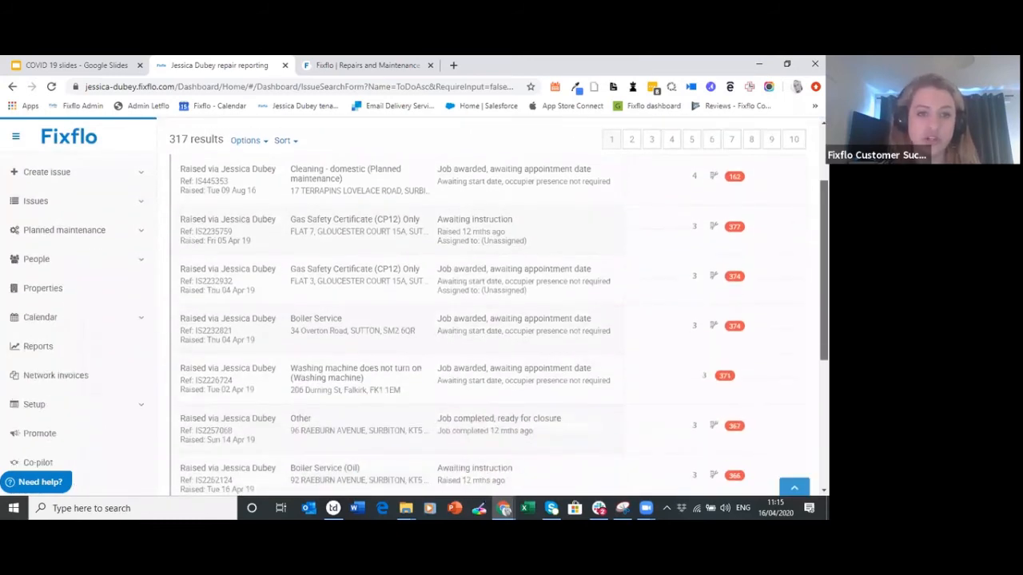
left_click(445, 379)
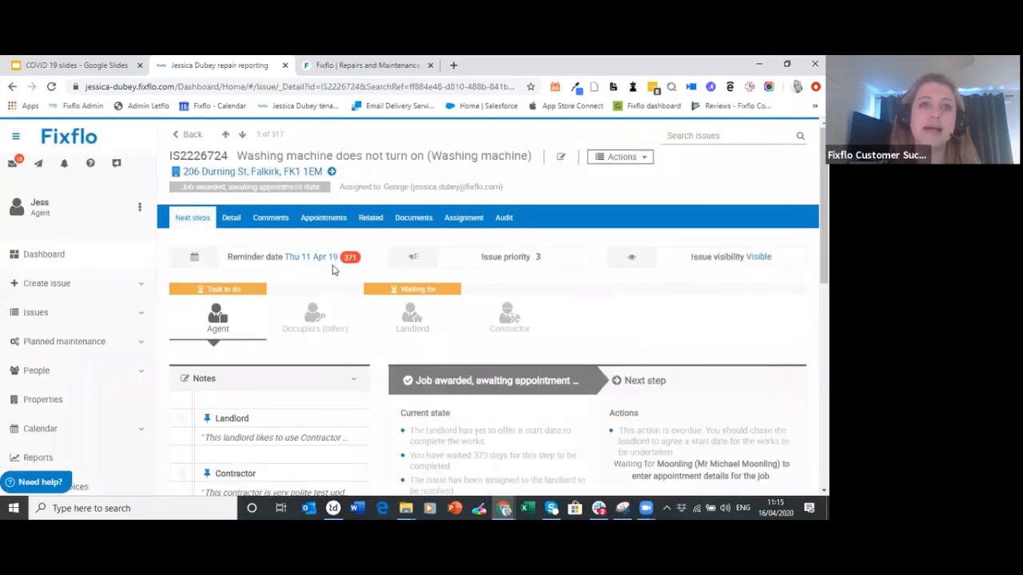
mouse_move(327, 260)
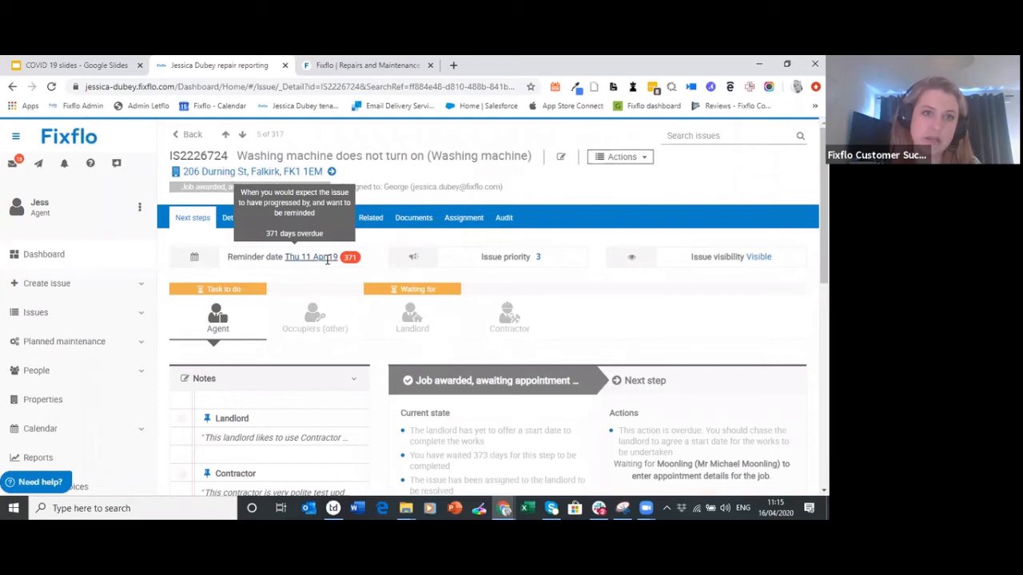
left_click(111, 255)
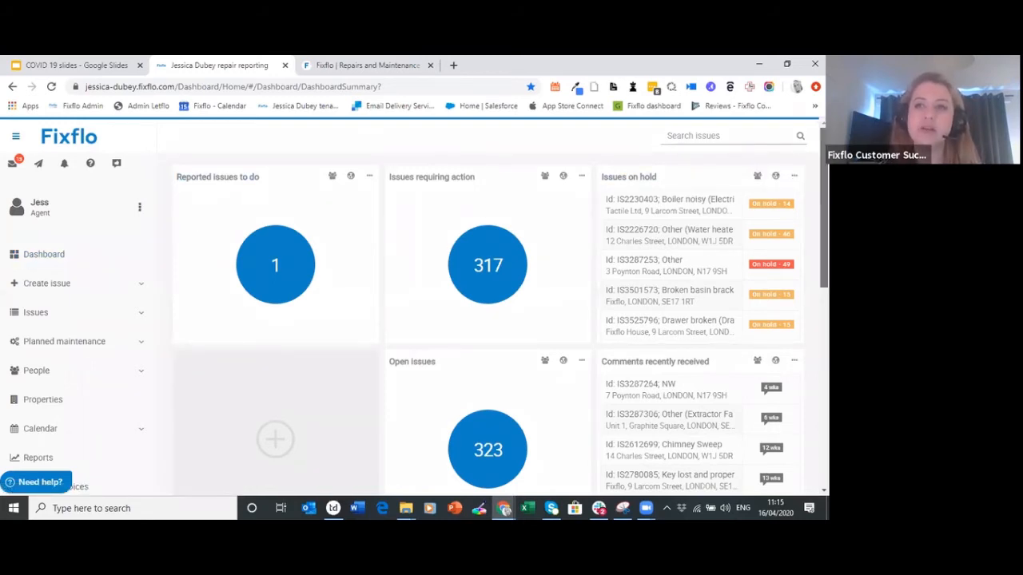
Scroll down the dashboard and start adding a panel to an empty 'Click to add a panel' tile
scroll(496, 320, "down", 3)
scroll(650, 315, "down", 1)
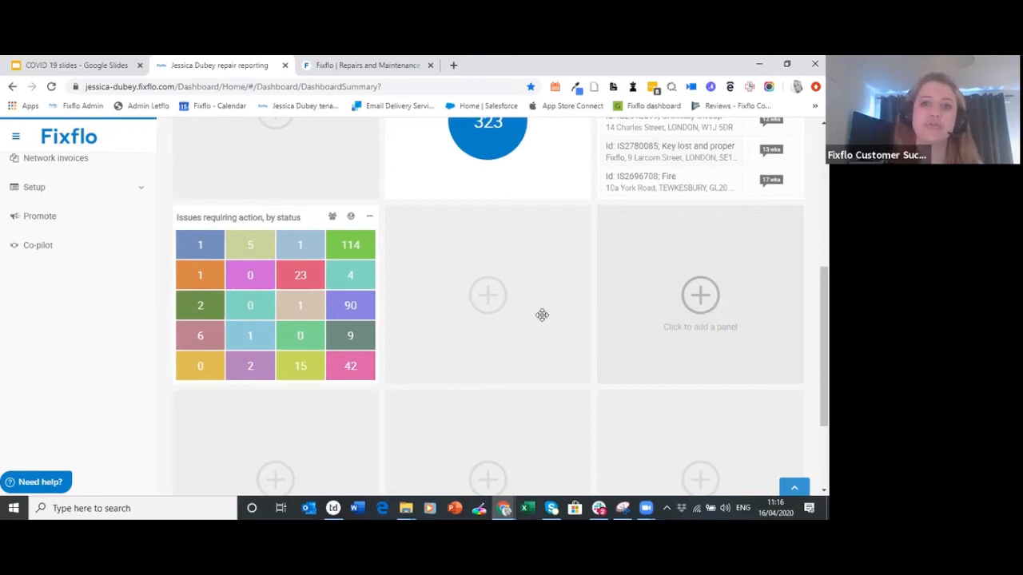
left_click(492, 264)
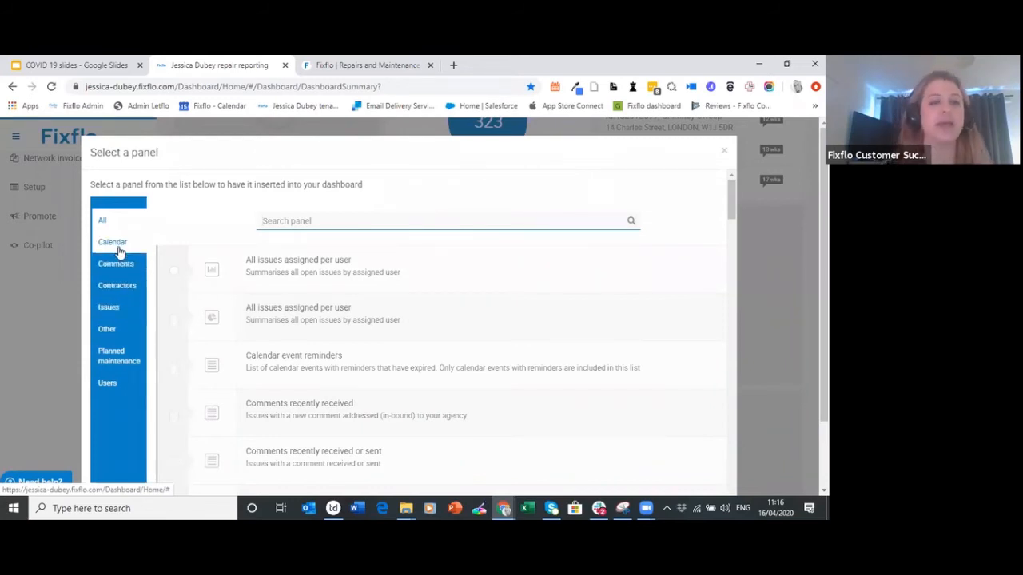
Add the All issues assigned per user bar chart panel from the Users category
left_click(120, 384)
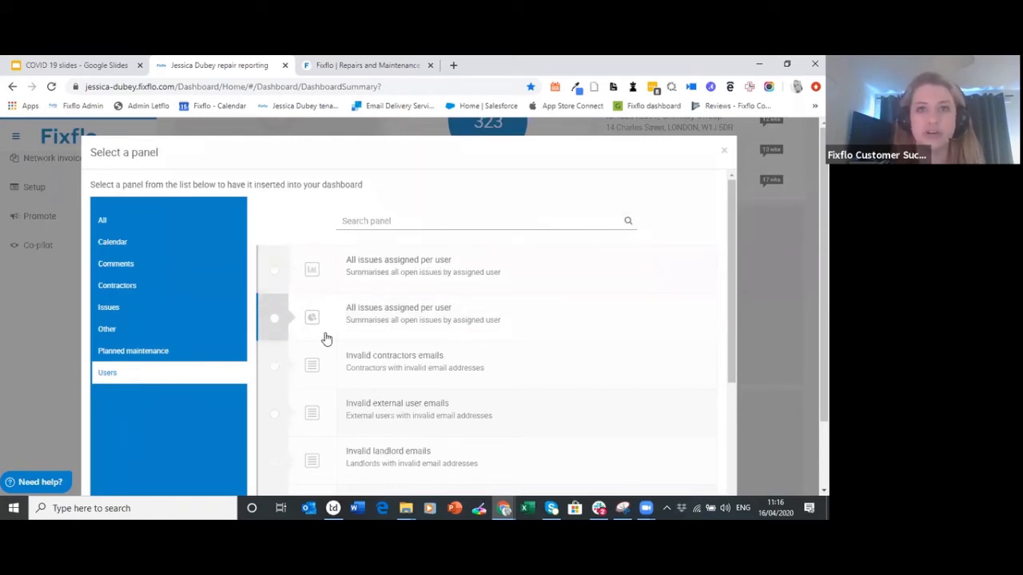
left_click_drag(732, 235, 727, 343)
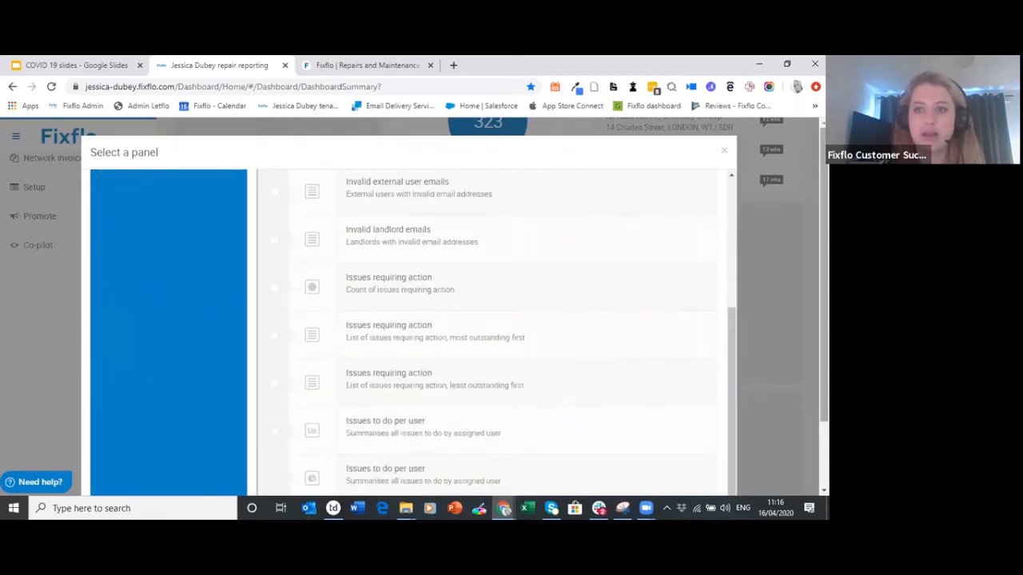
scroll(726, 349, "down", 1)
scroll(580, 421, "down", 1)
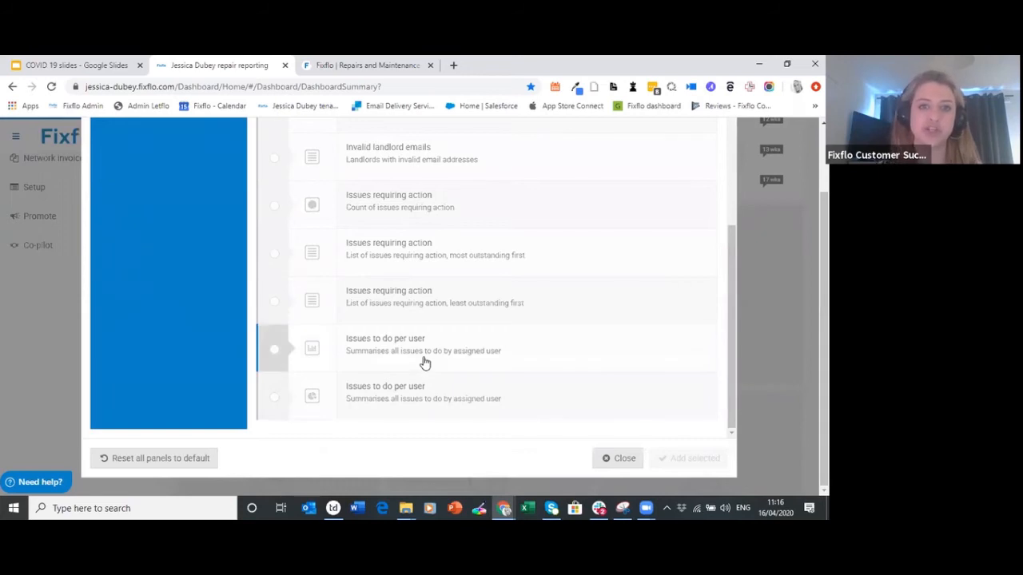
left_click_drag(824, 323, 824, 261)
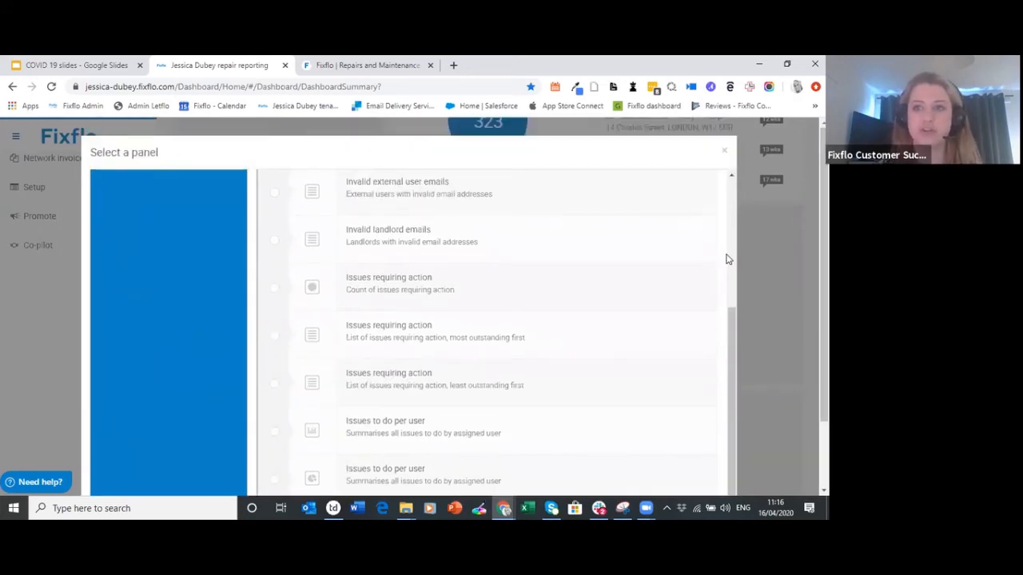
scroll(728, 259, "up", 3)
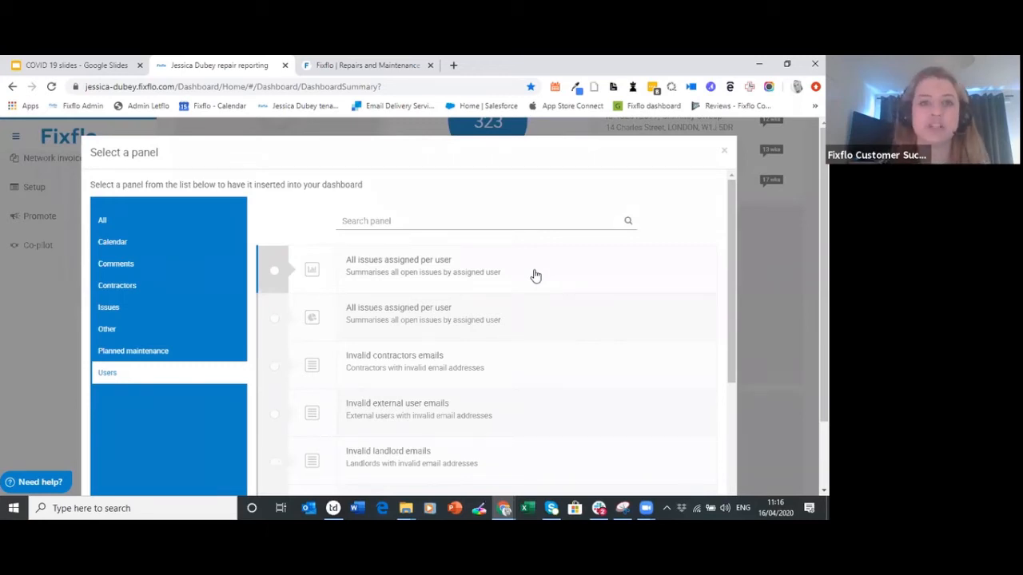
left_click(352, 267)
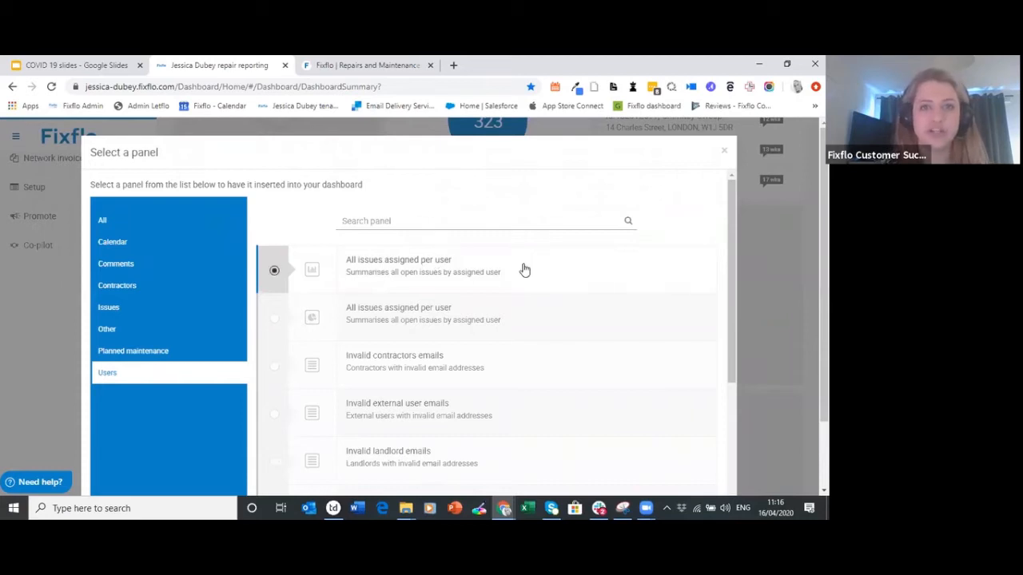
scroll(559, 360, "down", 2)
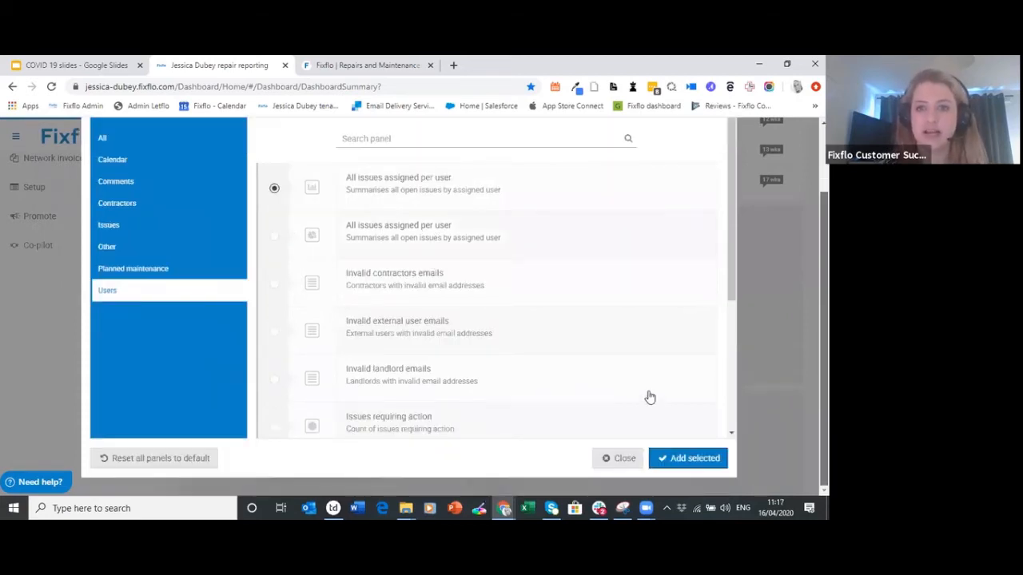
left_click(695, 460)
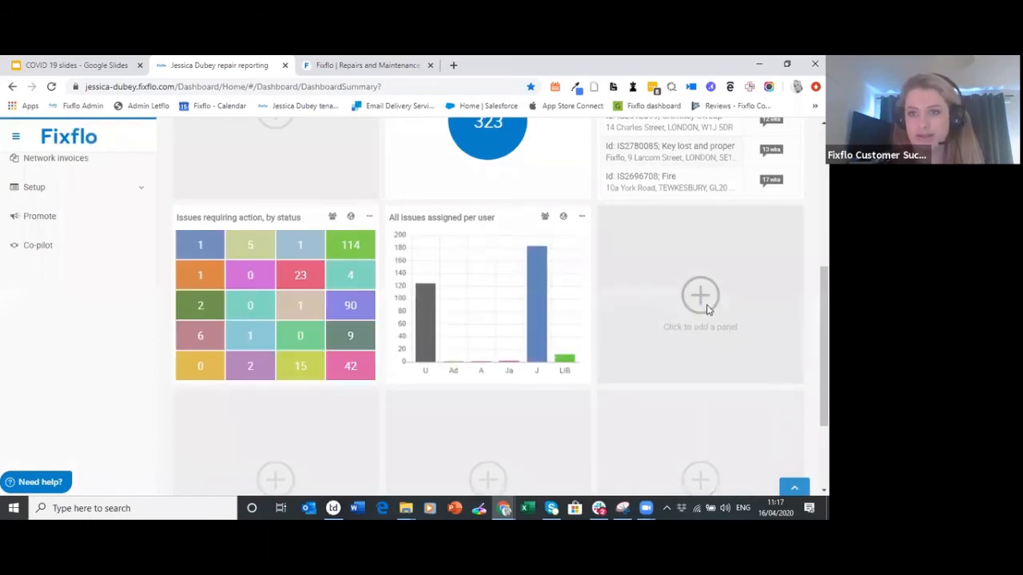
Fill another empty slot with the Issues to do per user donut chart panel
left_click(707, 305)
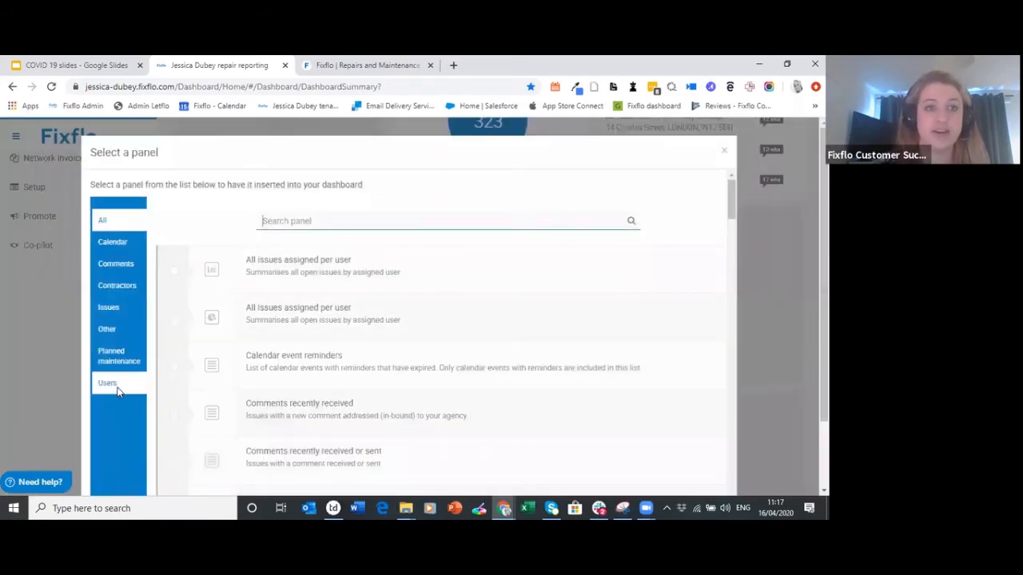
left_click(118, 388)
left_click_drag(736, 314, 743, 406)
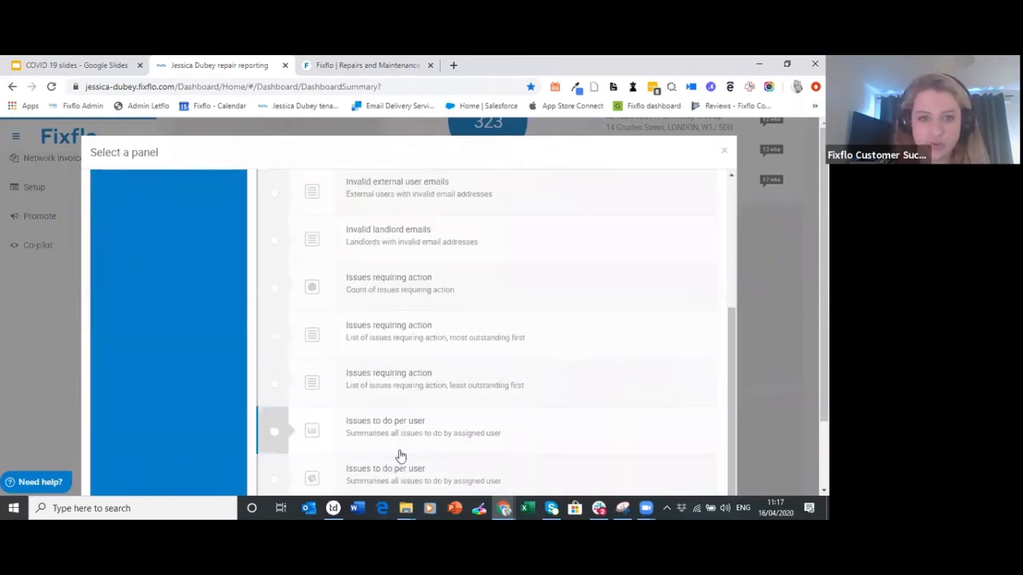
left_click(295, 473)
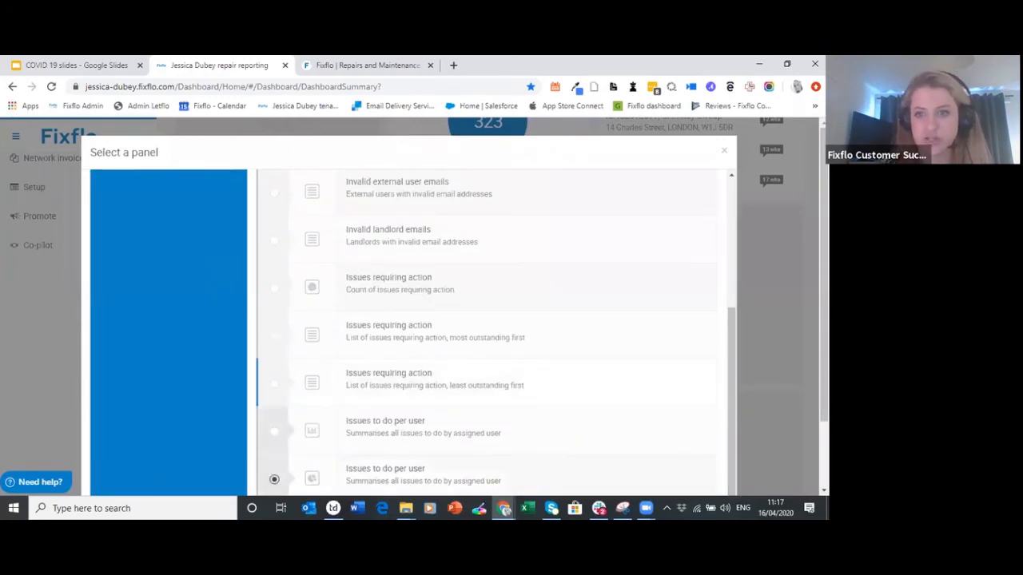
scroll(295, 473, "down", 1)
left_click(688, 462)
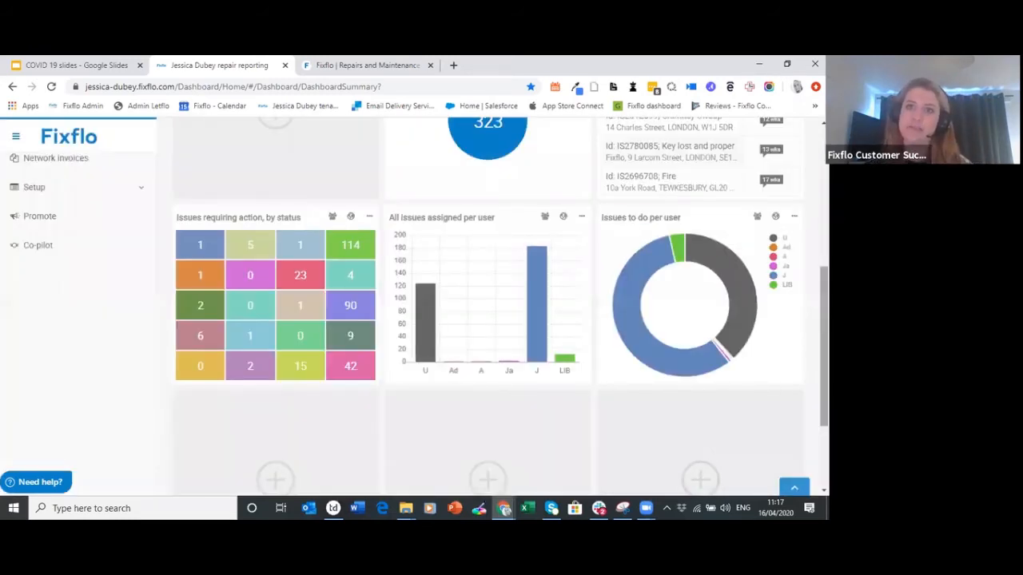
scroll(419, 306, "up", 1)
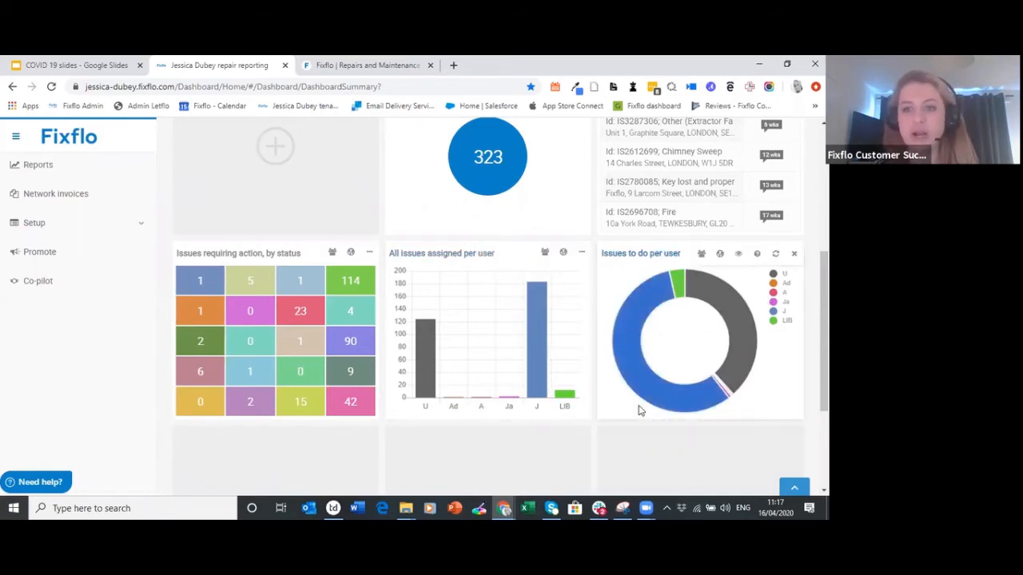
mouse_move(634, 369)
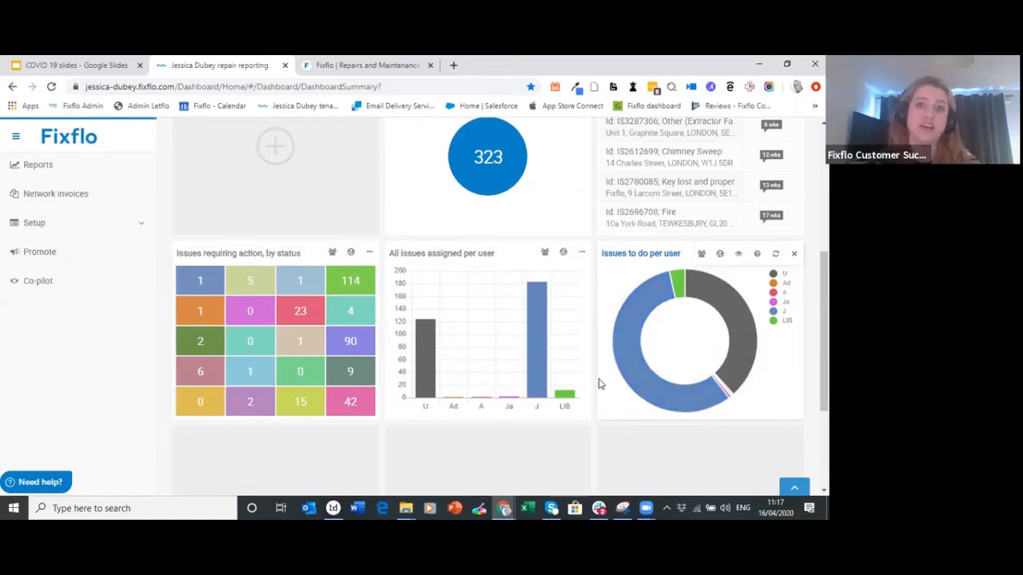
mouse_move(534, 357)
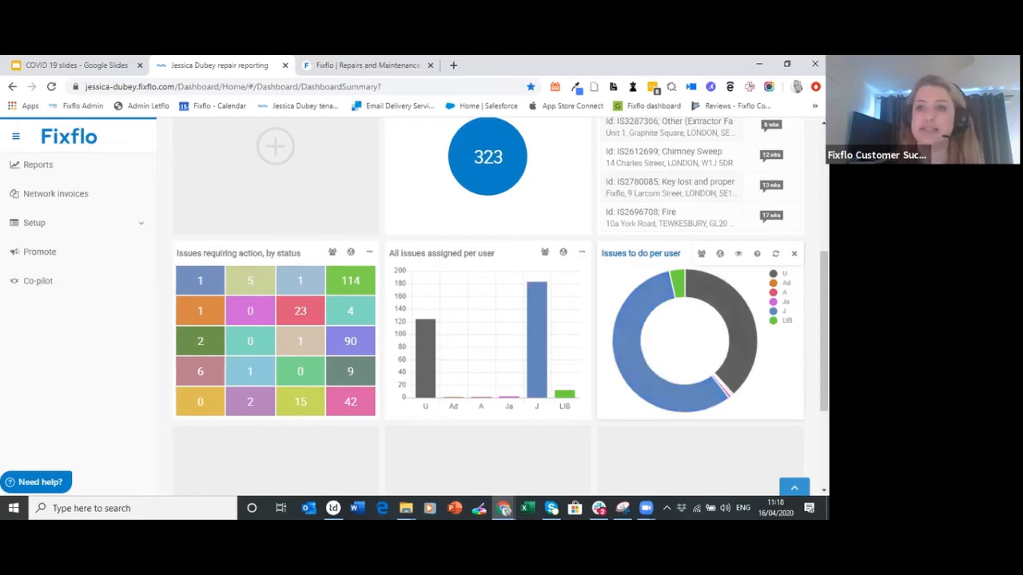
scroll(823, 335, "up", 1)
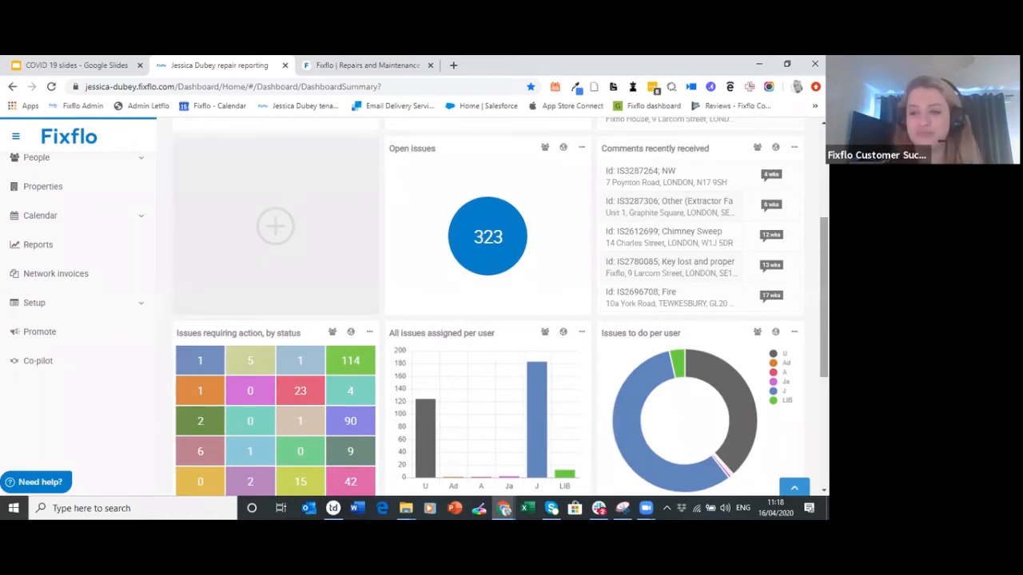
left_click_drag(824, 297, 824, 206)
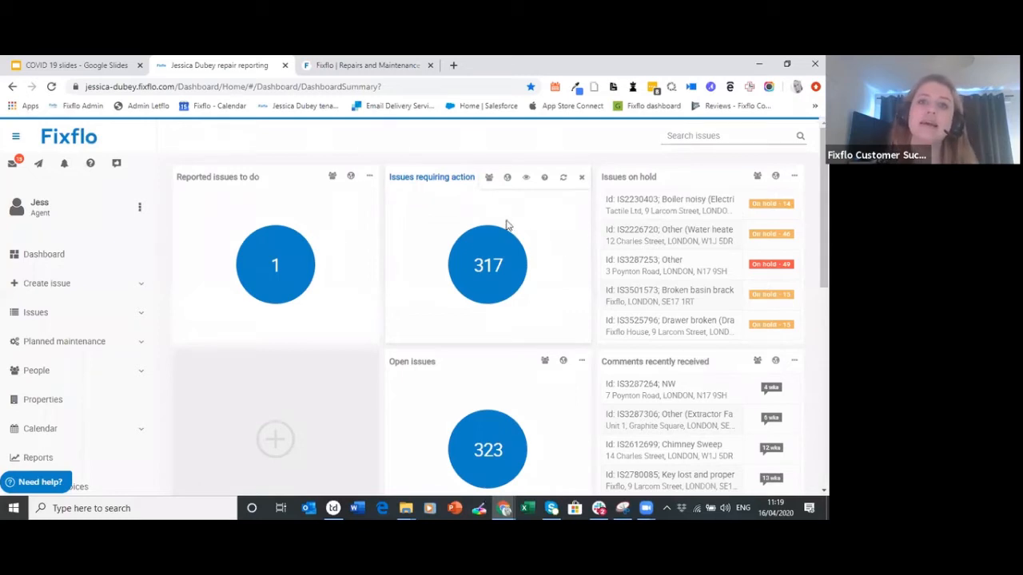
left_click(488, 178)
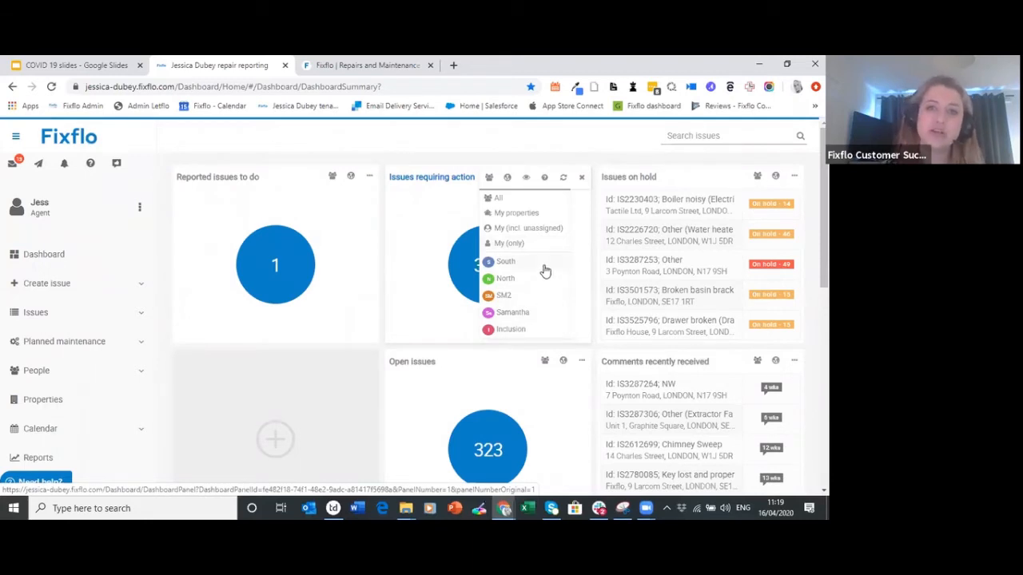
left_click(506, 179)
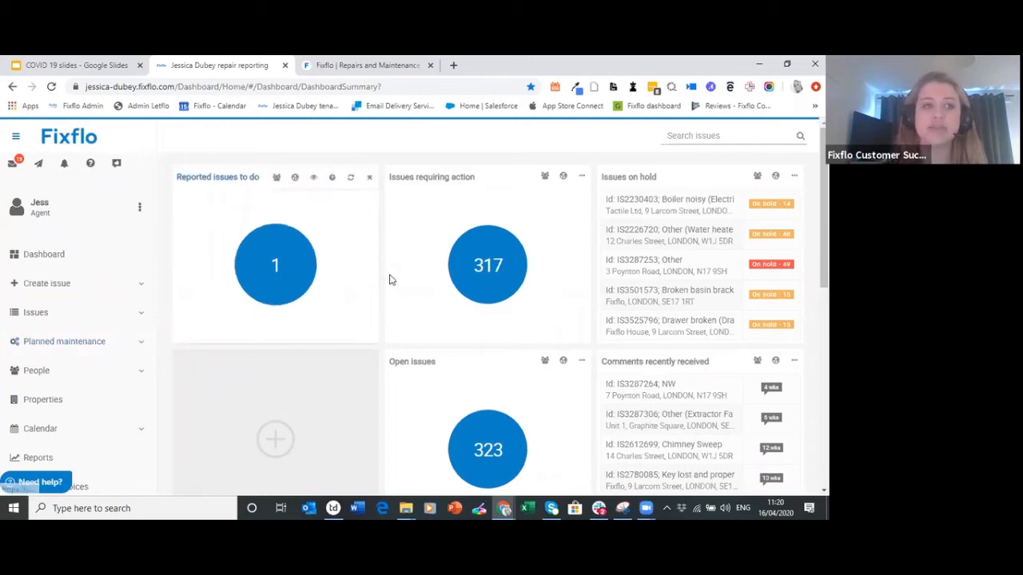
mouse_move(506, 185)
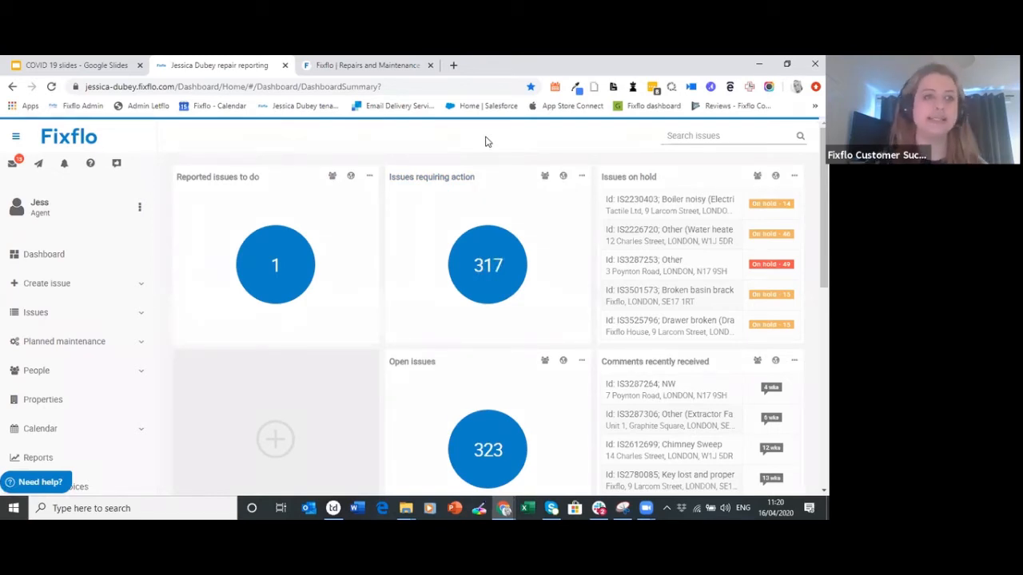
Open Issue search, keep Is open set to Yes, and expand the advanced filters
left_click(109, 320)
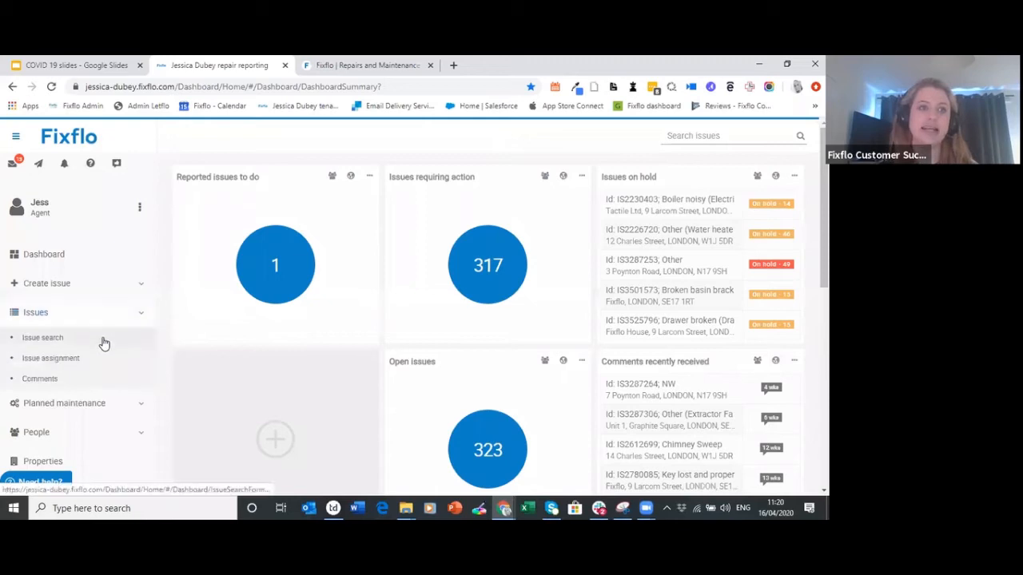
left_click(103, 341)
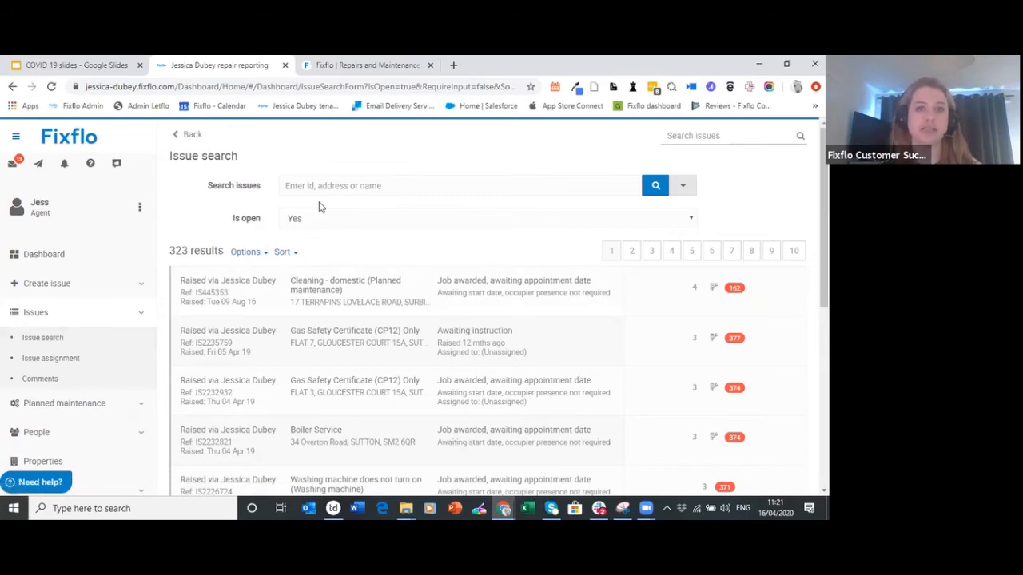
left_click(692, 219)
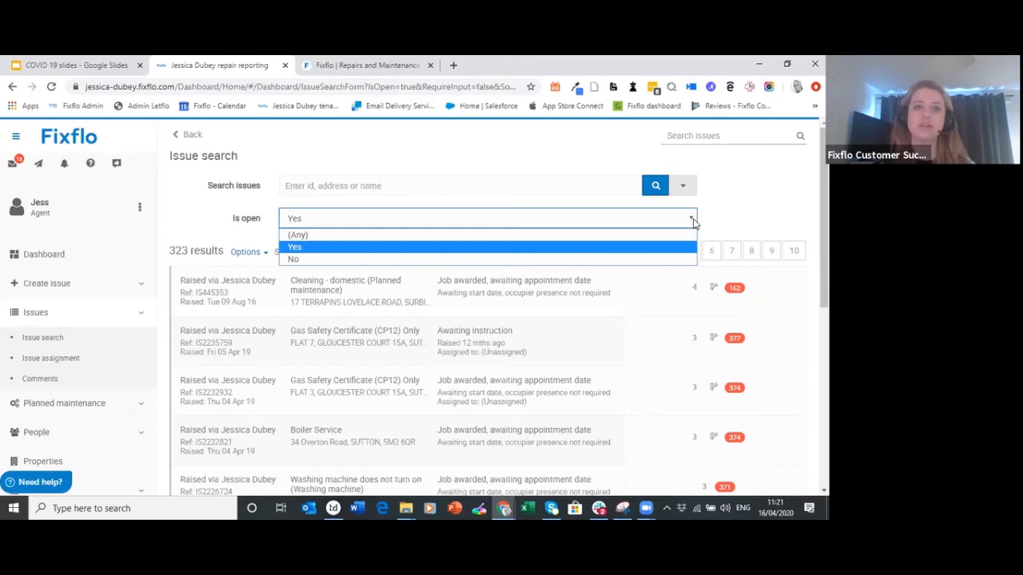
left_click(694, 222)
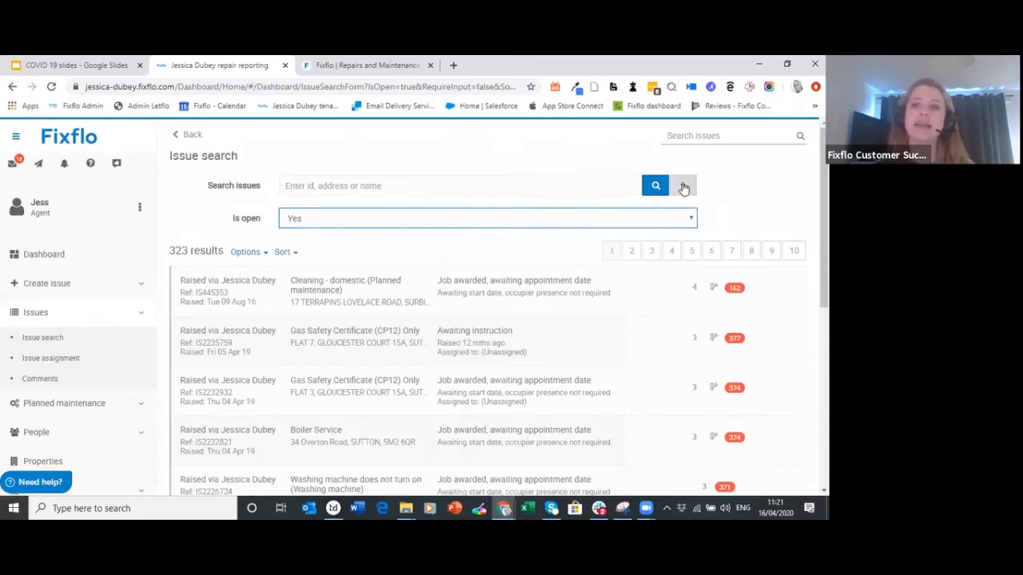
left_click(684, 187)
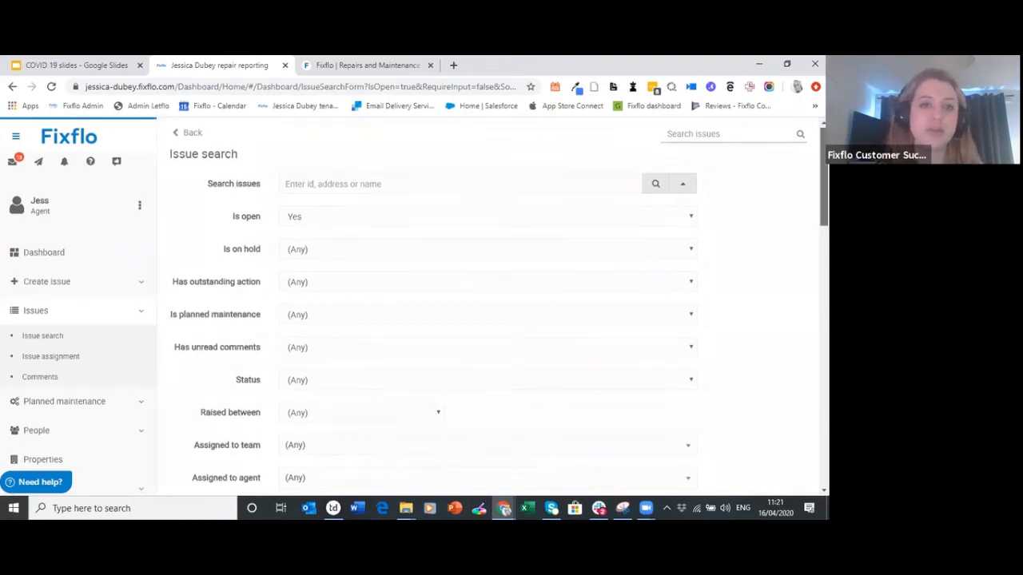
Filter the search to one assigned agent and run it, returning 183 results
scroll(601, 266, "down", 2)
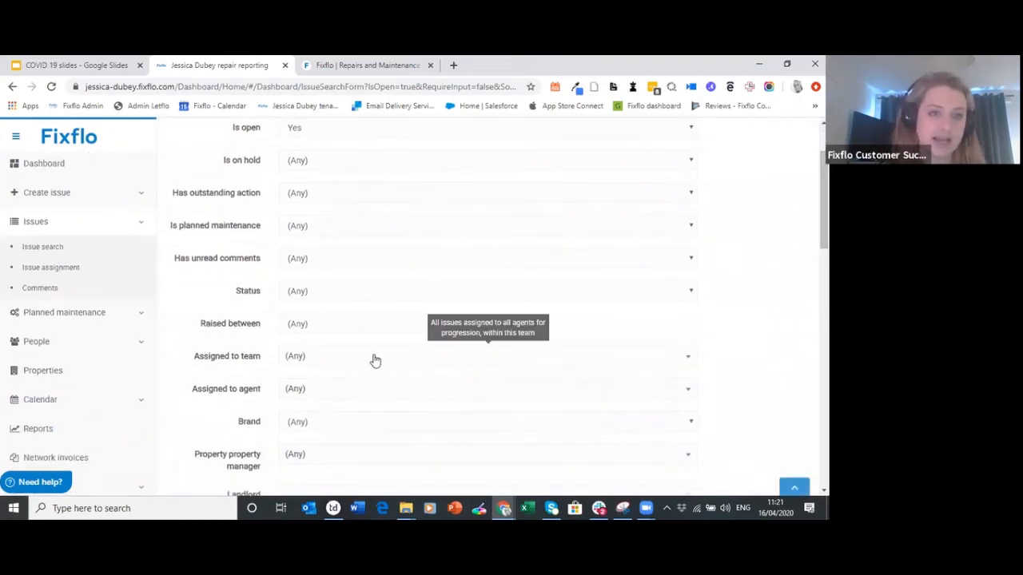
left_click(338, 394)
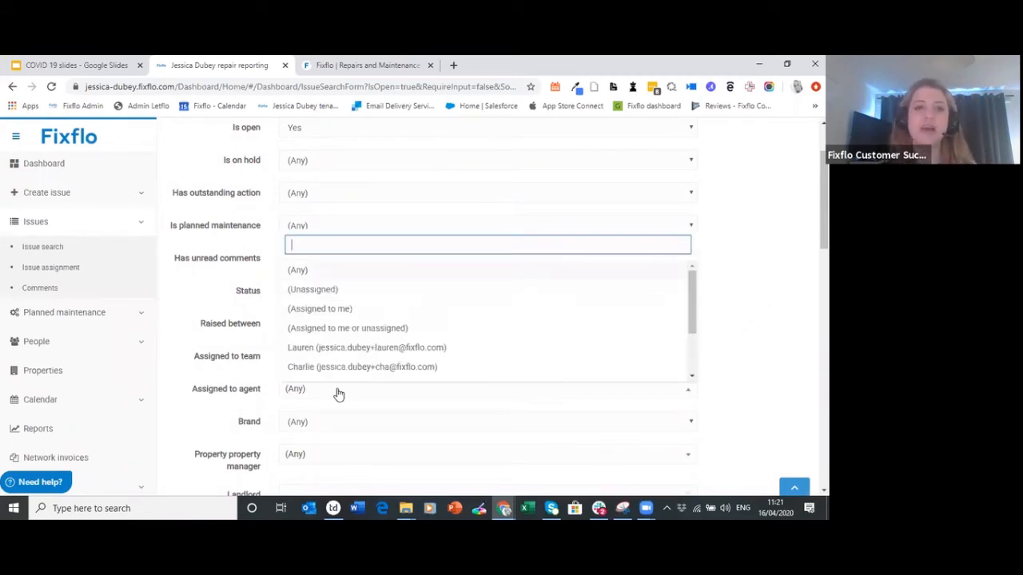
left_click_drag(690, 282, 693, 328)
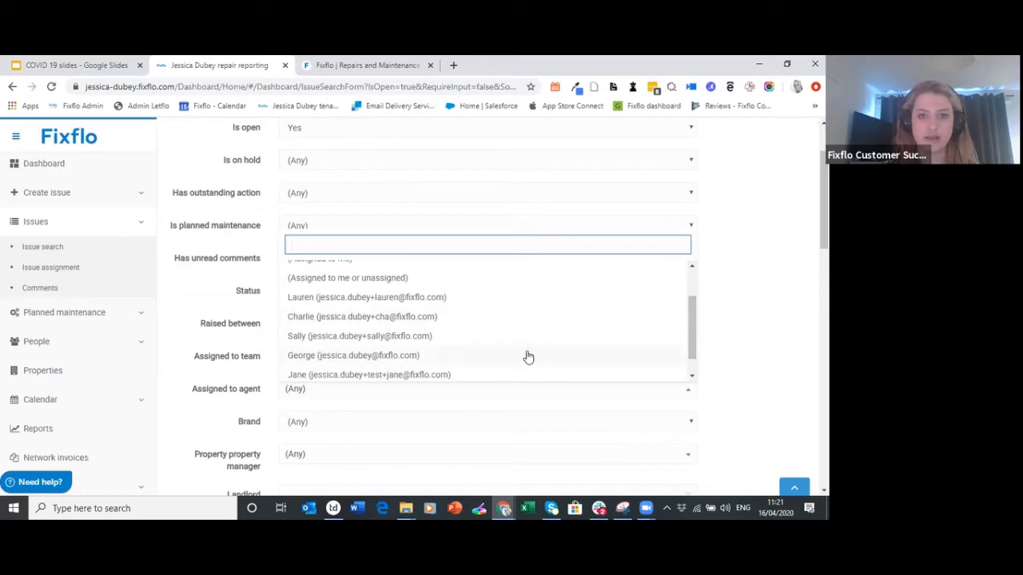
left_click(507, 356)
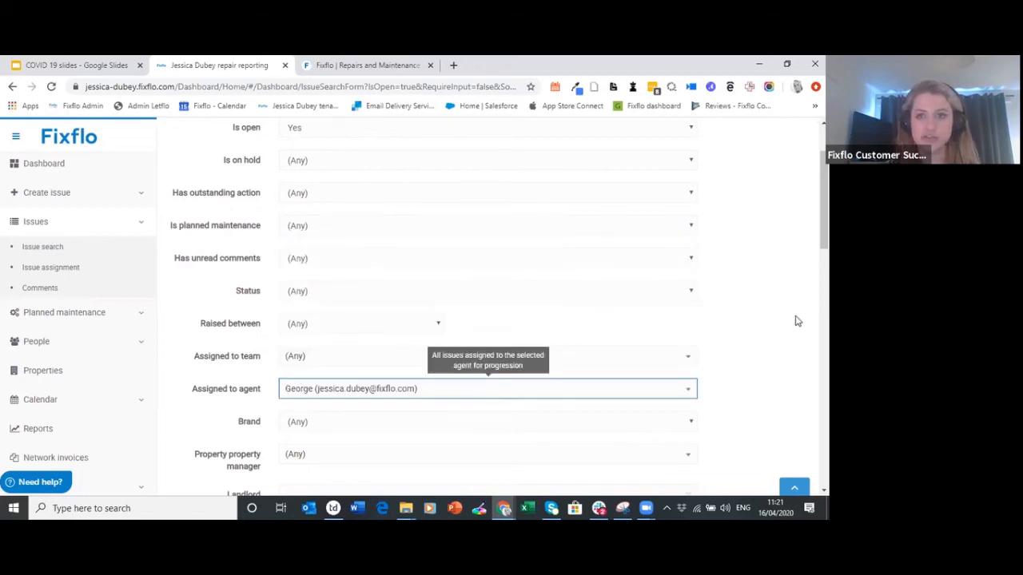
scroll(796, 320, "down", 2)
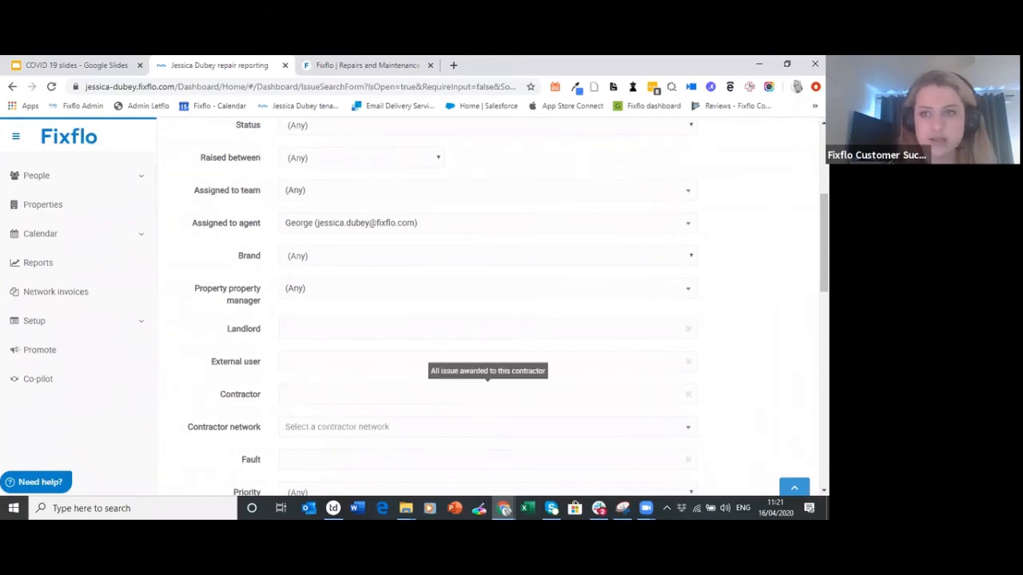
scroll(399, 324, "down", 4)
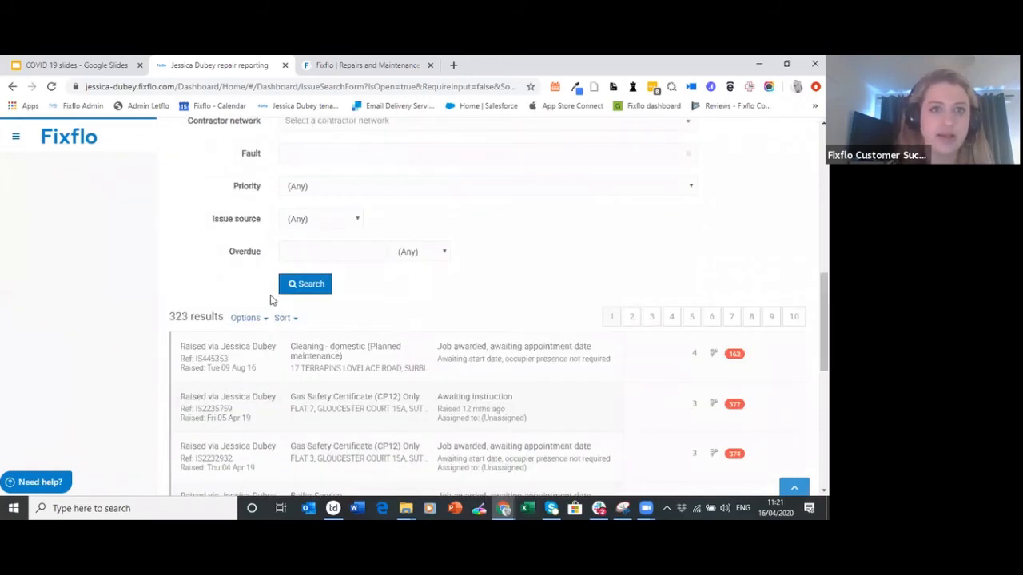
left_click(295, 291)
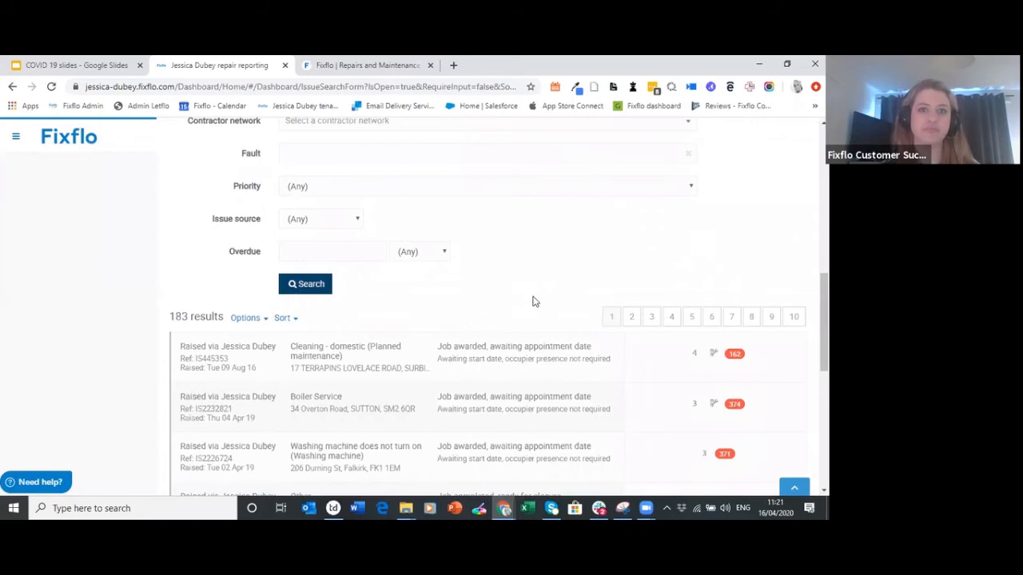
scroll(824, 320, "down", 2)
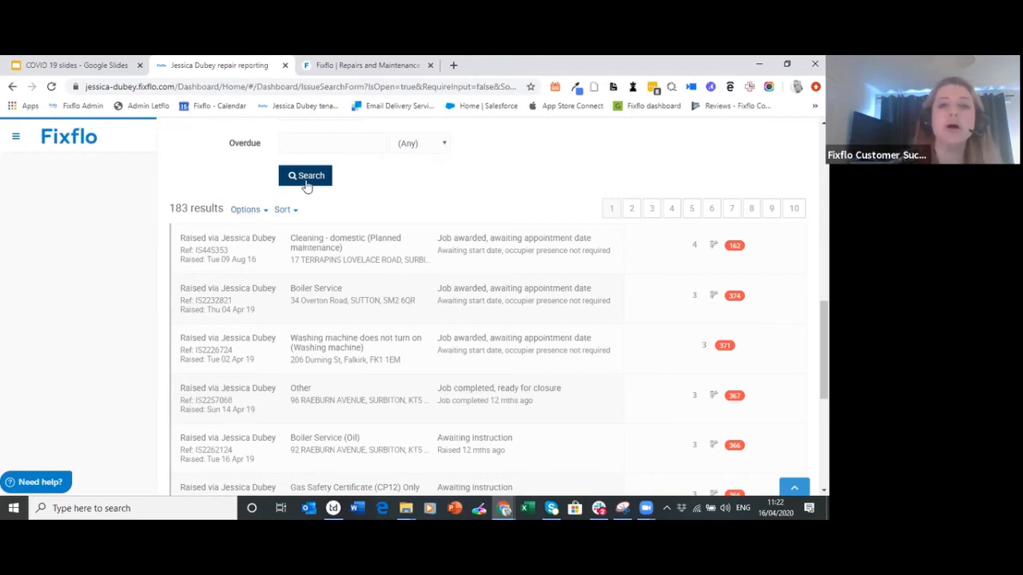
left_click(248, 212)
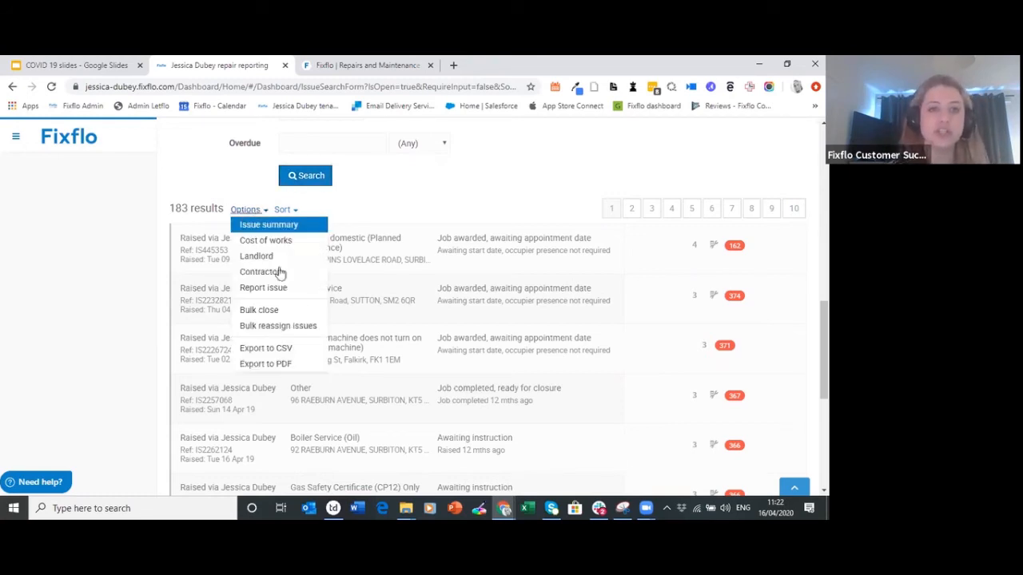
Select all 183 results for bulk reassignment, review agent and team options, then cancel unchanged
left_click(305, 334)
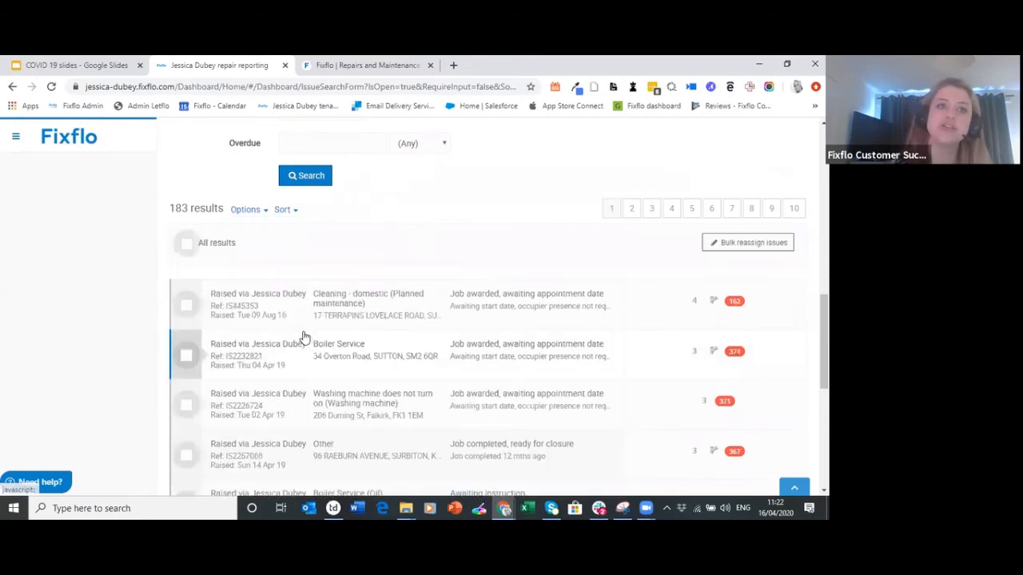
left_click(223, 247)
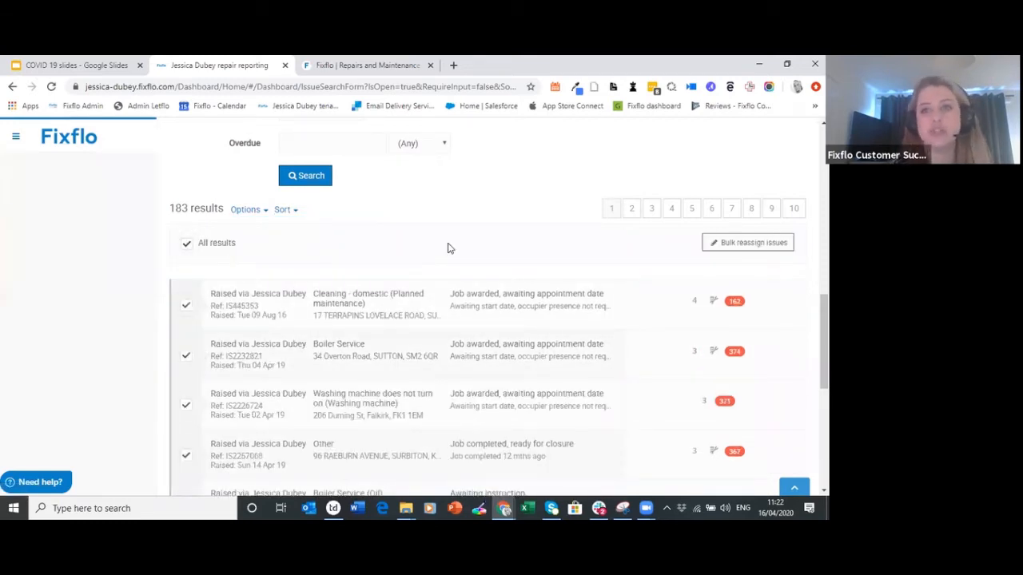
left_click(739, 245)
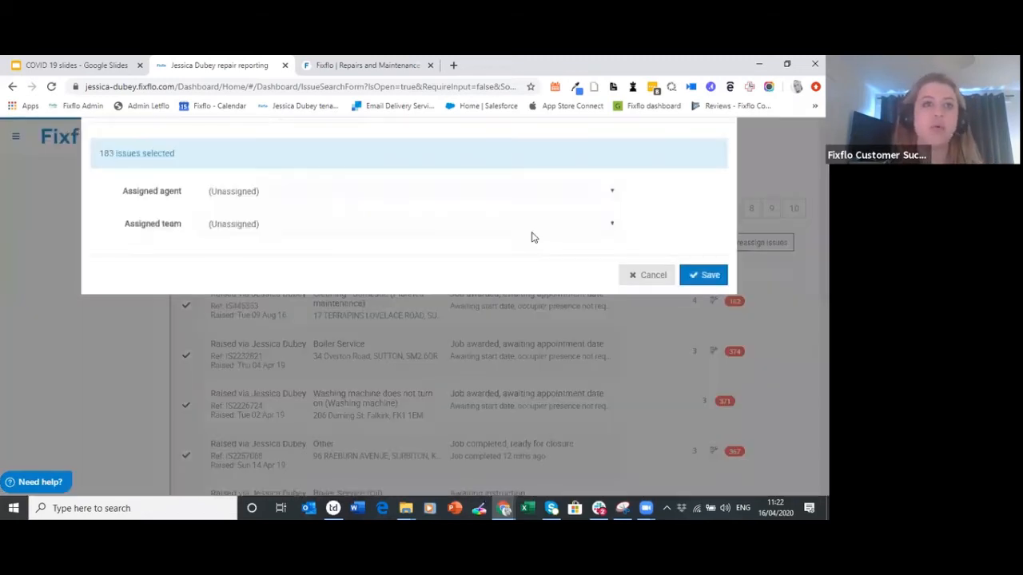
left_click(318, 238)
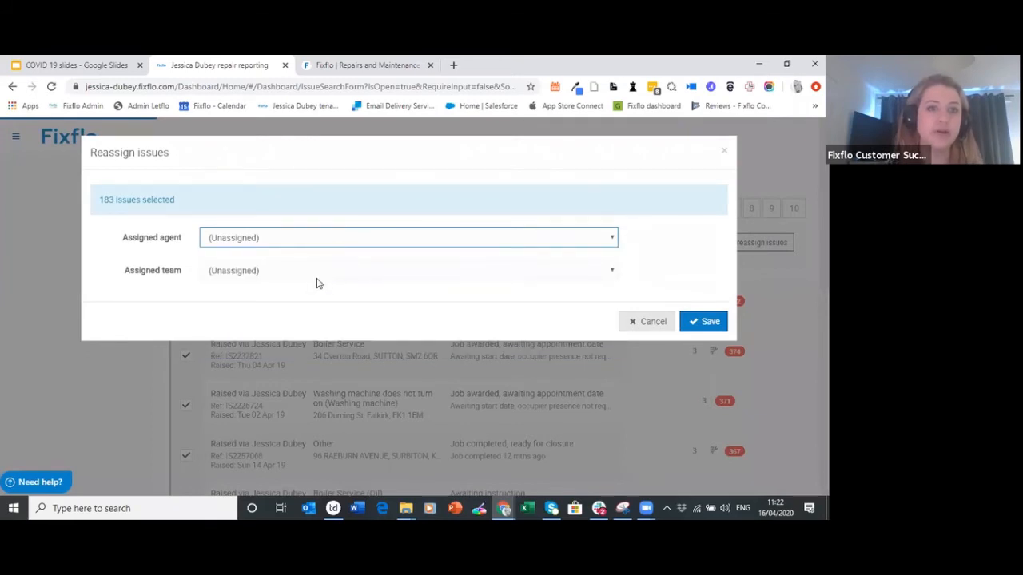
left_click(317, 276)
left_click(316, 281)
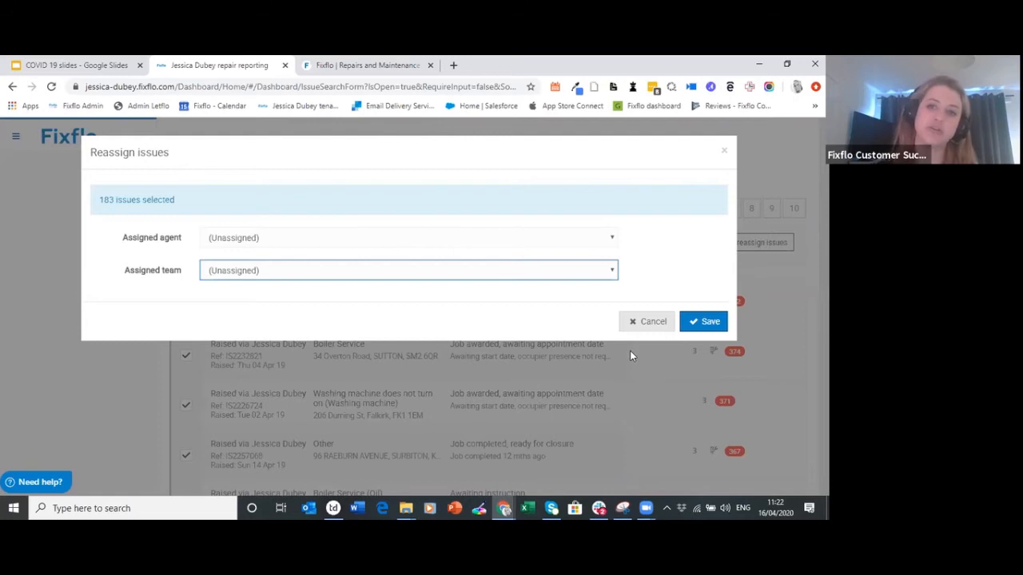
left_click(648, 323)
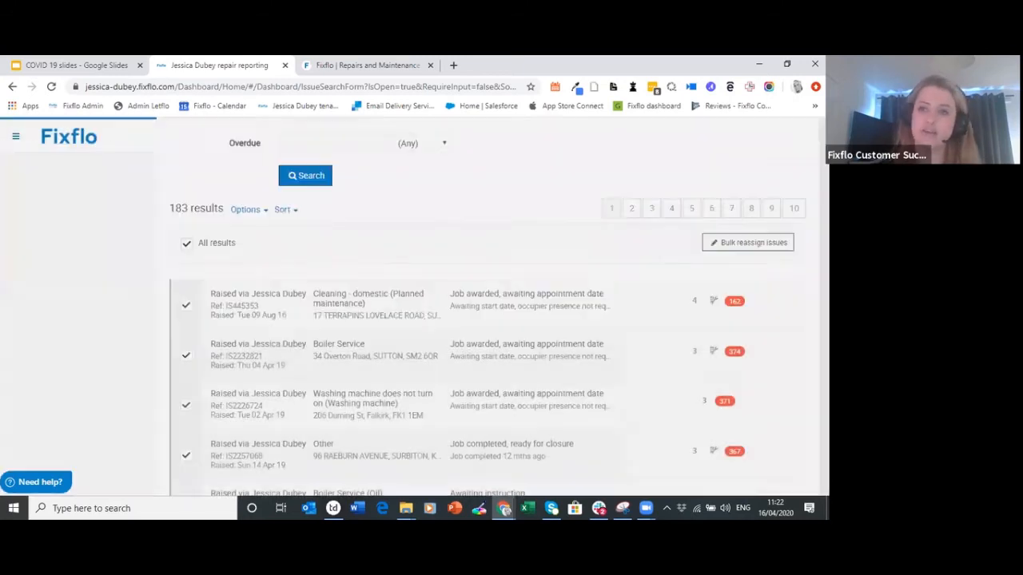
scroll(492, 307, "up", 10)
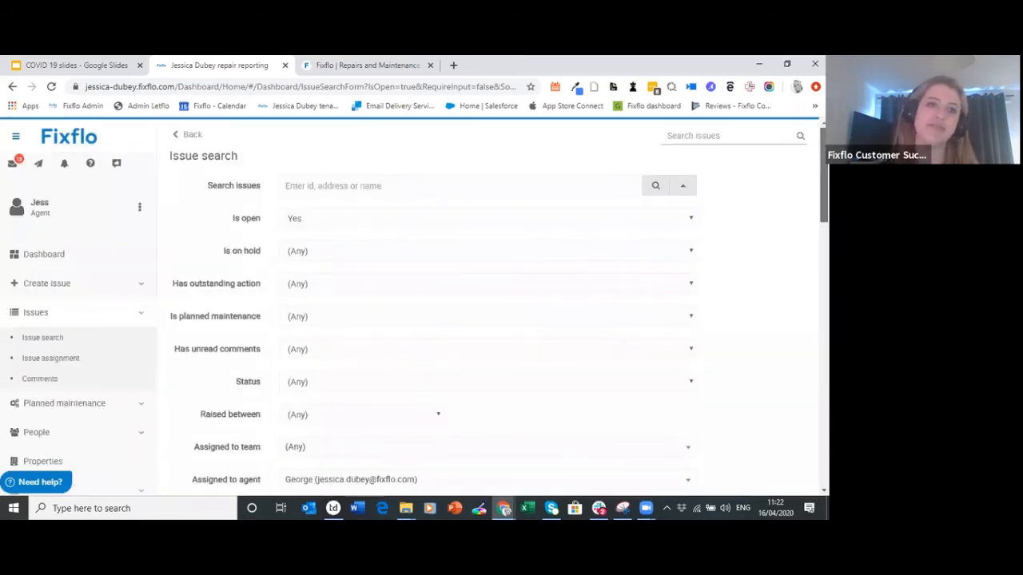
Return to the dashboard, now showing 4 reported issues to do, 215 requiring action, 247 open
left_click(48, 255)
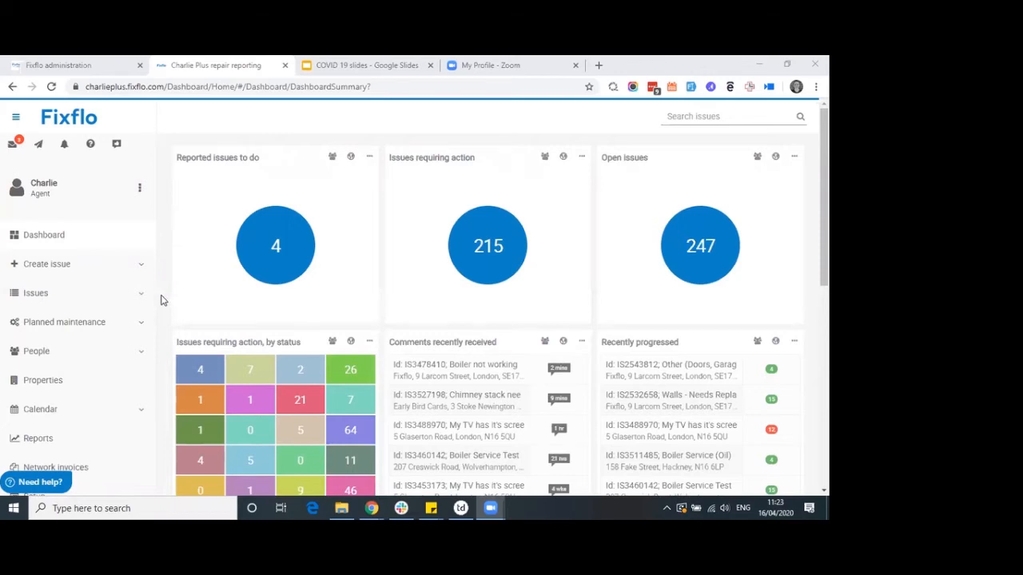
Open the Reports page and scroll through the list of available reports
scroll(160, 301, "down", 1)
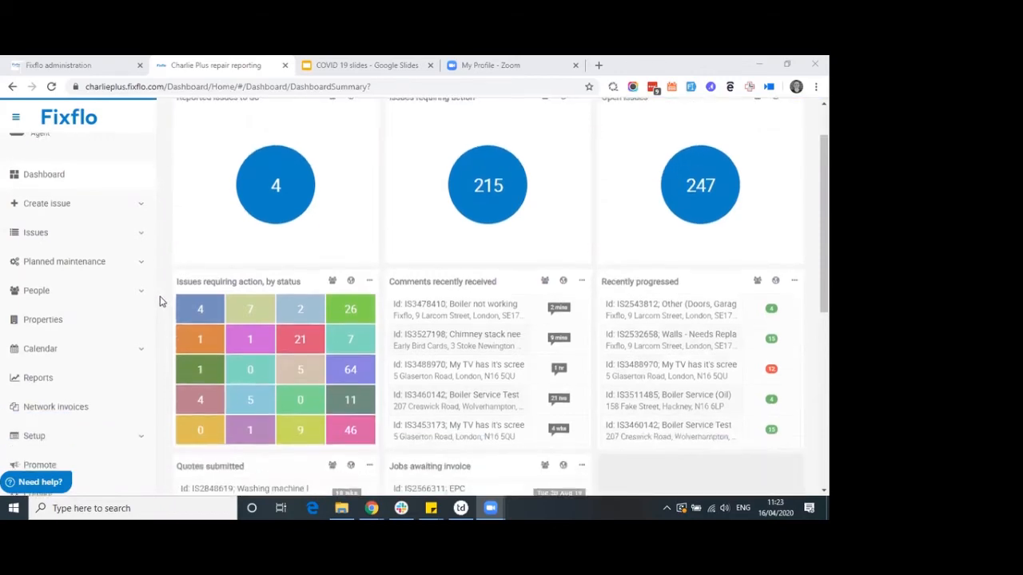
left_click(44, 382)
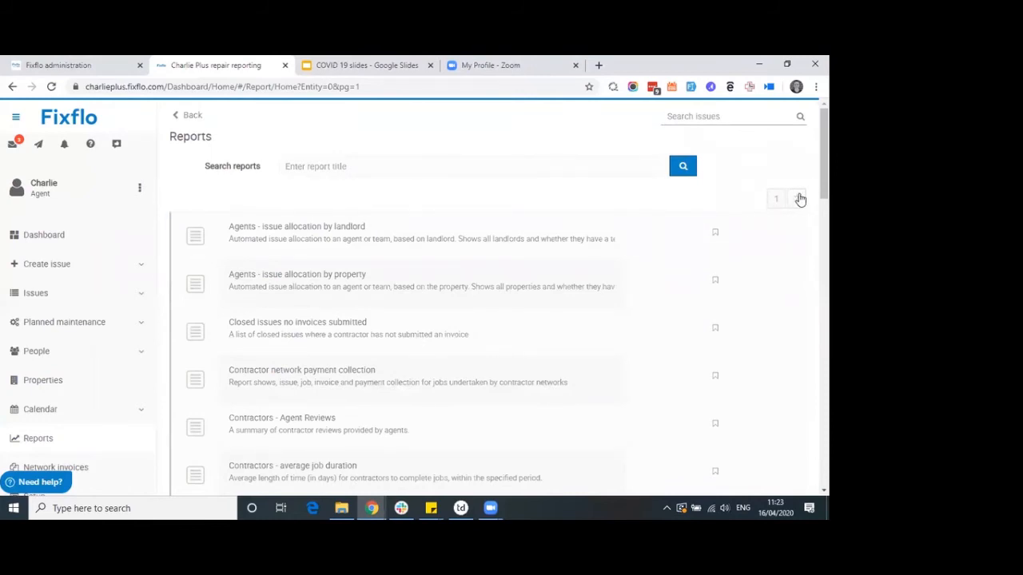
scroll(774, 235, "down", 3)
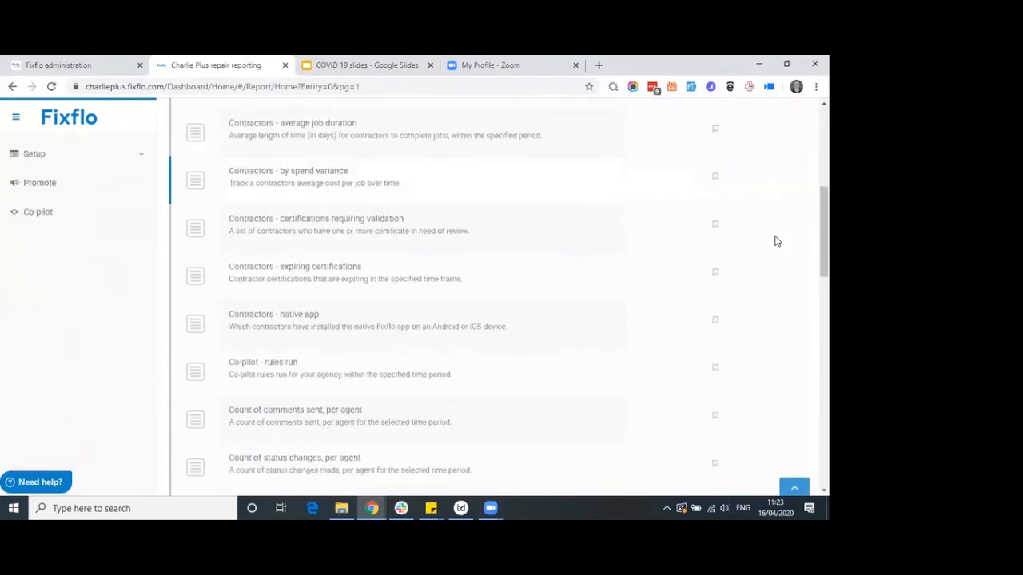
scroll(774, 241, "up", 3)
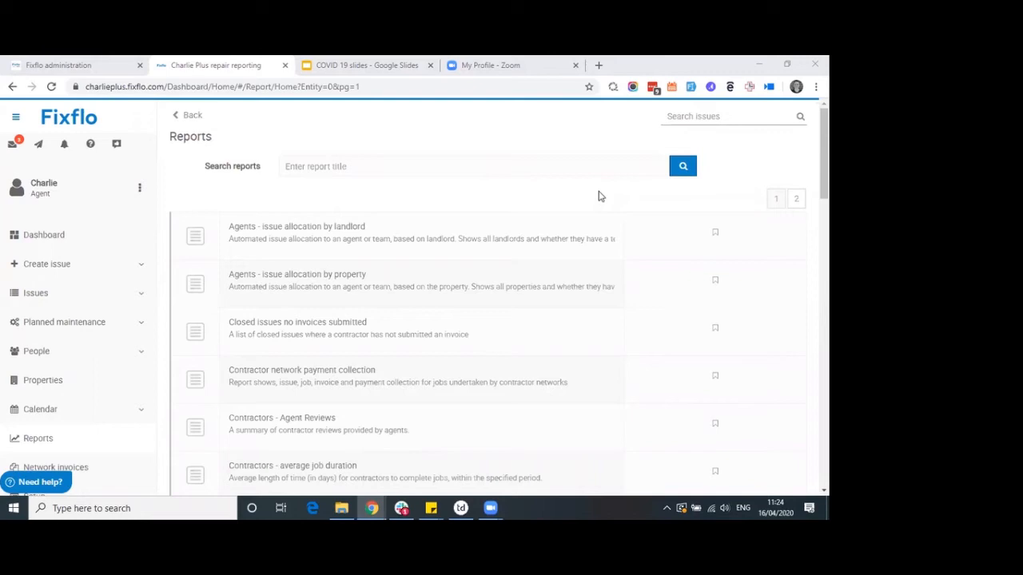
Search reports for 'count of' and open the Count of comments sent, per agent report
left_click(520, 169)
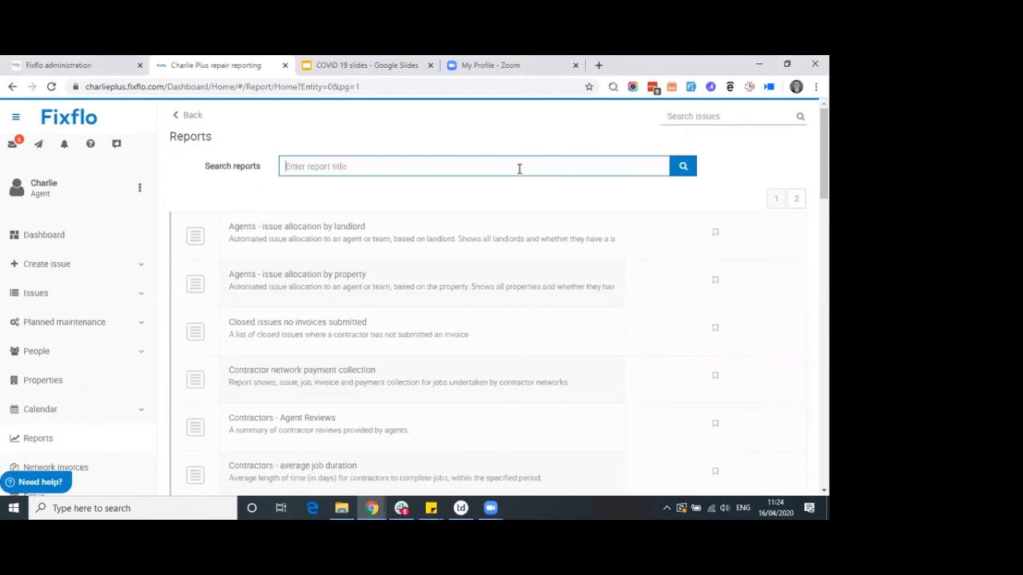
type("count of")
key("Return")
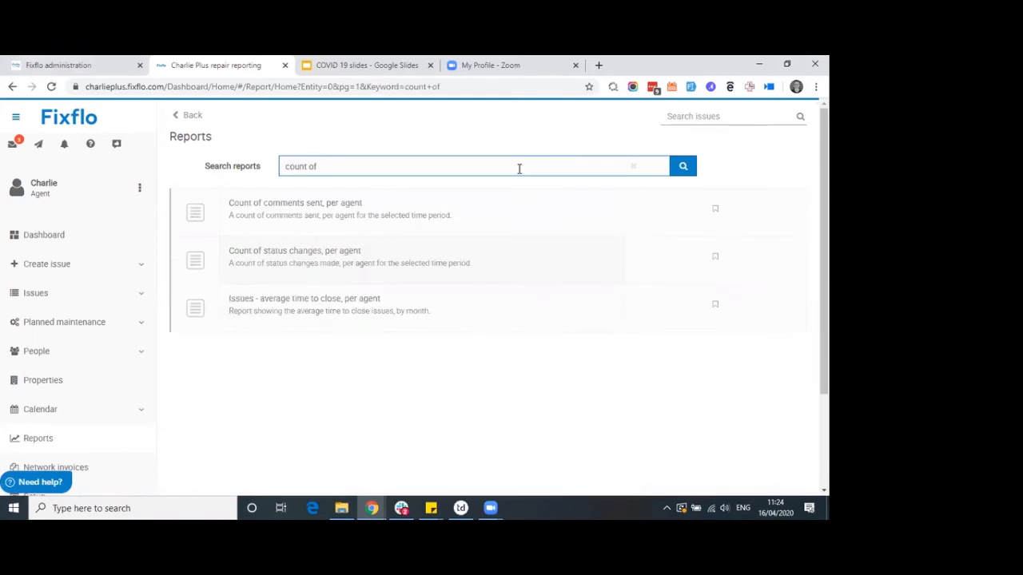
left_click(404, 203)
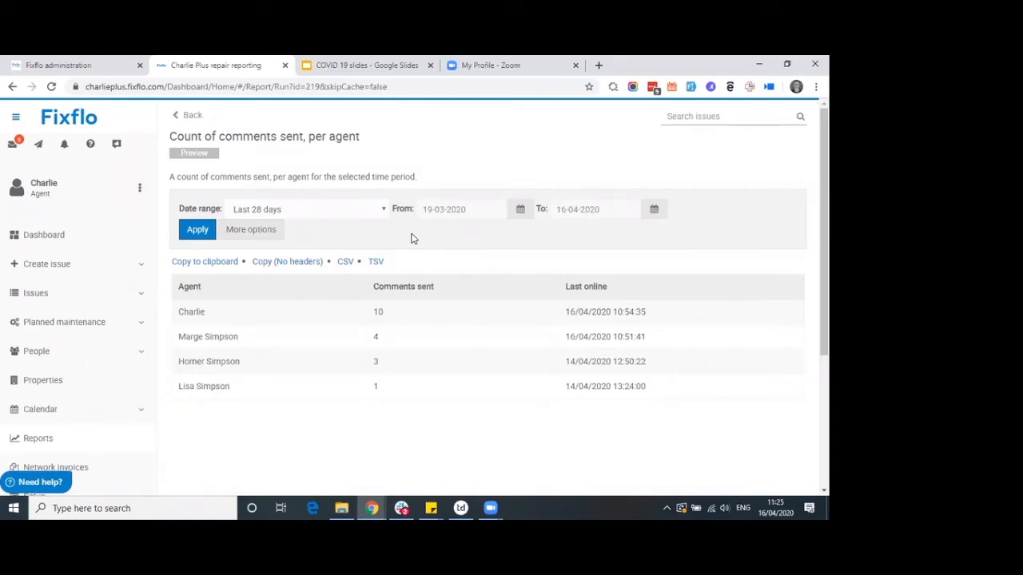
Rerun the comments report for the Current week, then go back to the 'count of' results
left_click_drag(616, 285, 562, 287)
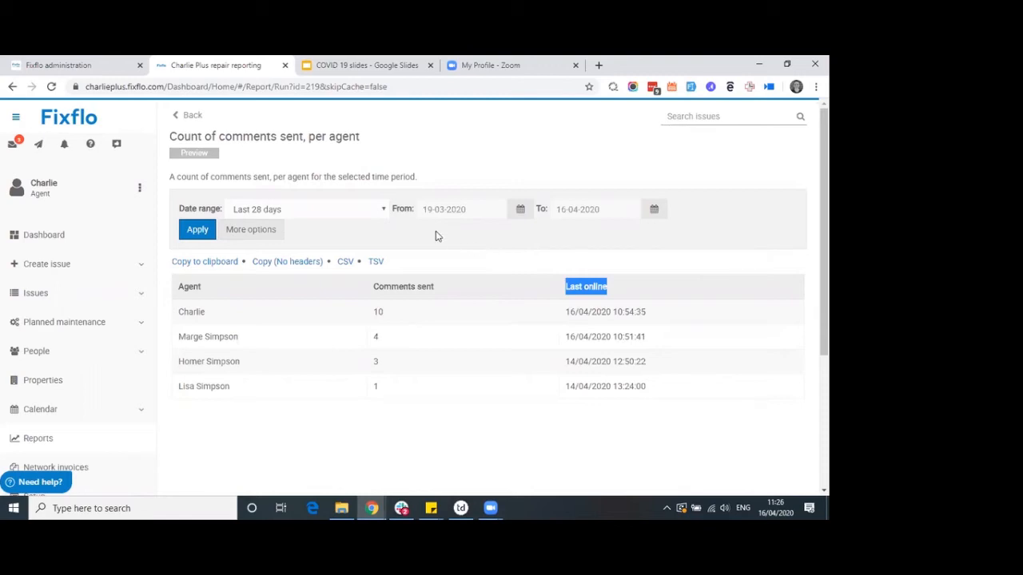
left_click(325, 214)
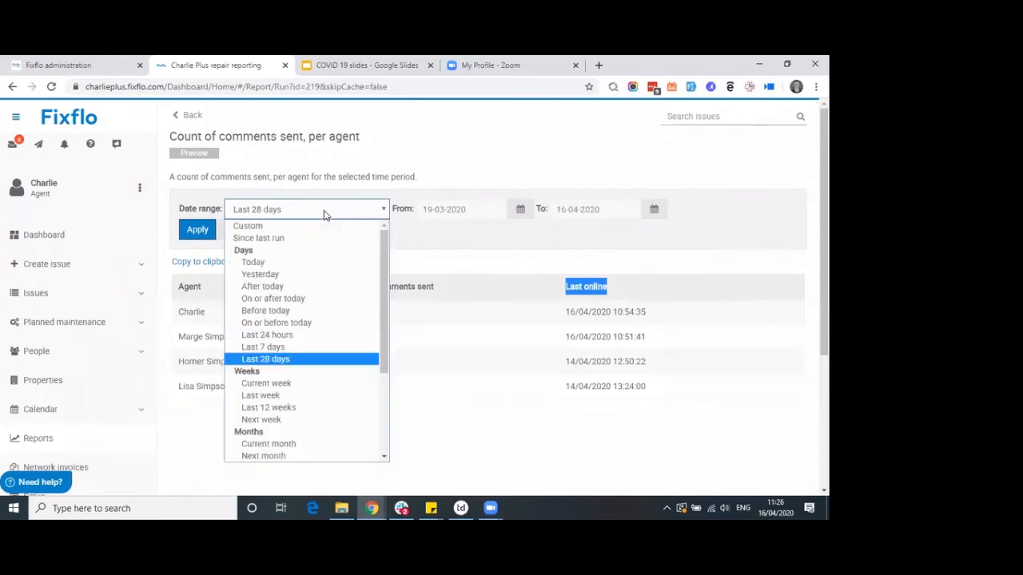
left_click(291, 389)
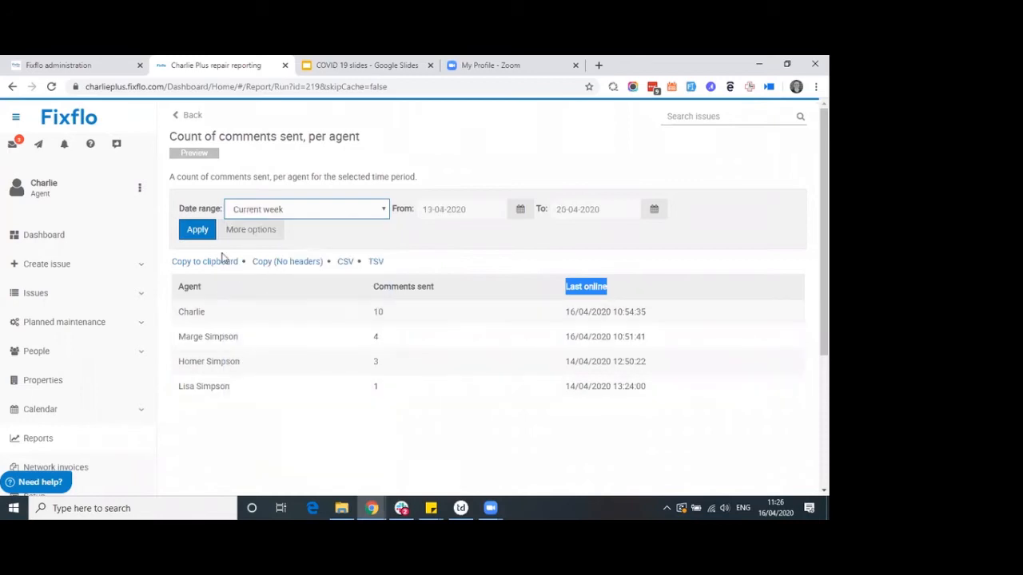
left_click(196, 231)
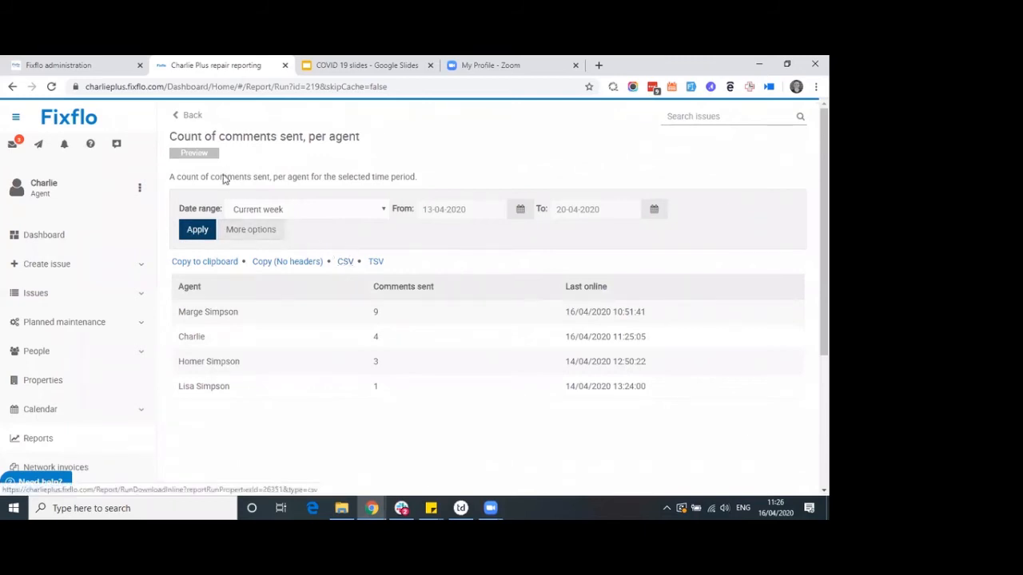
left_click(189, 117)
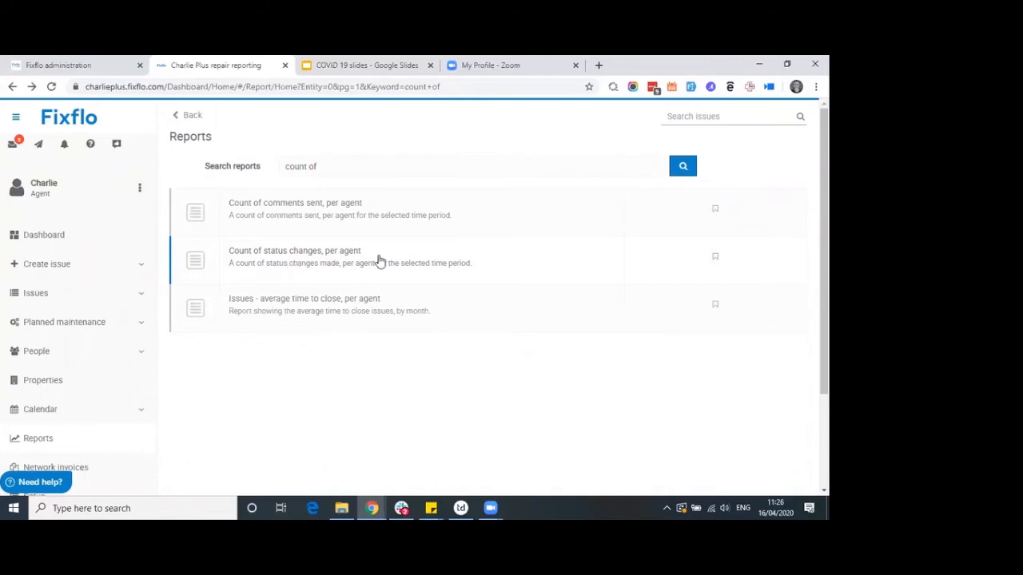
Show the Count of status changes, per agent report for the Current week and reveal its email scheduling options
left_click(380, 261)
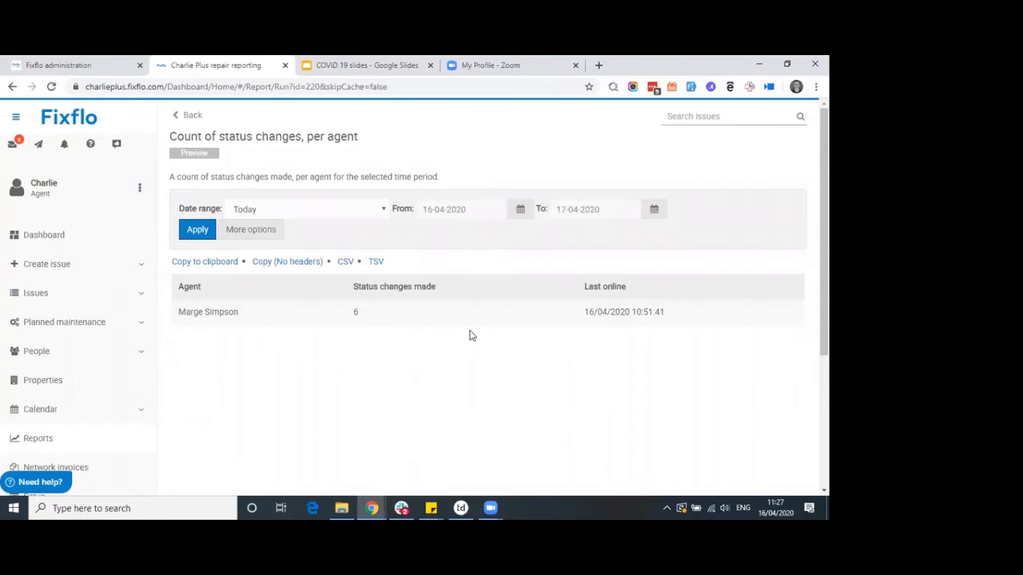
left_click(280, 213)
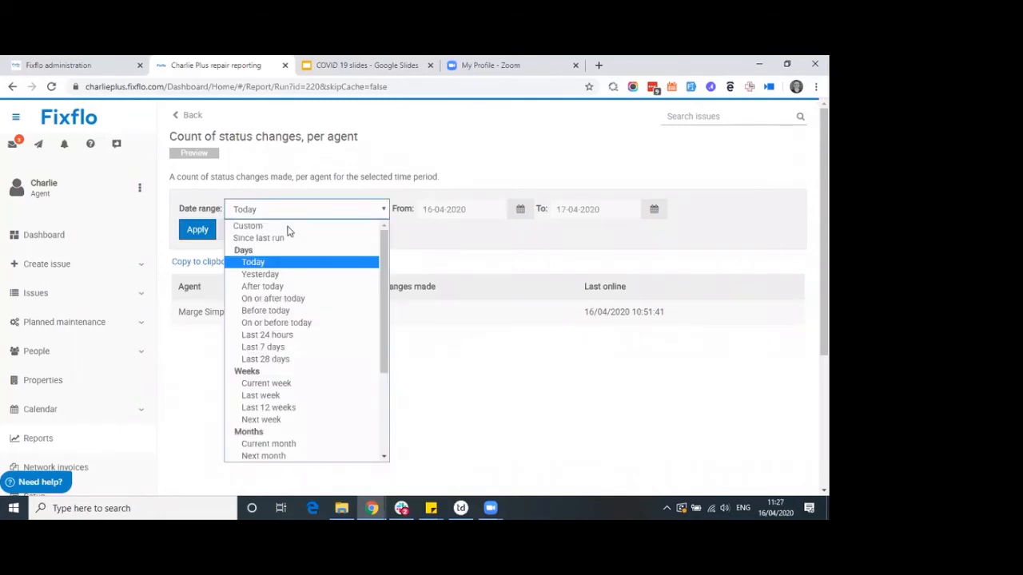
left_click(284, 385)
left_click(206, 234)
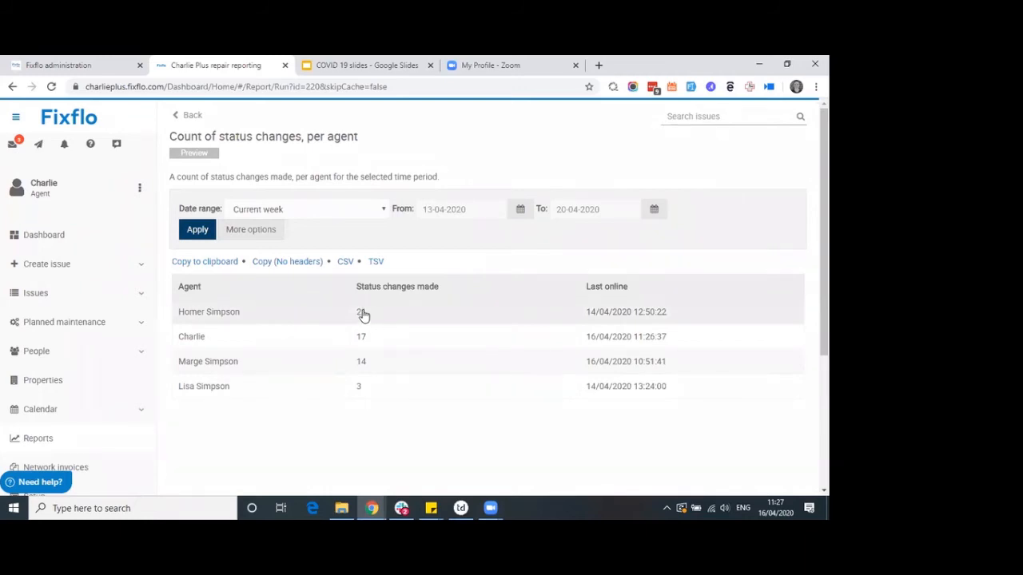
left_click(250, 232)
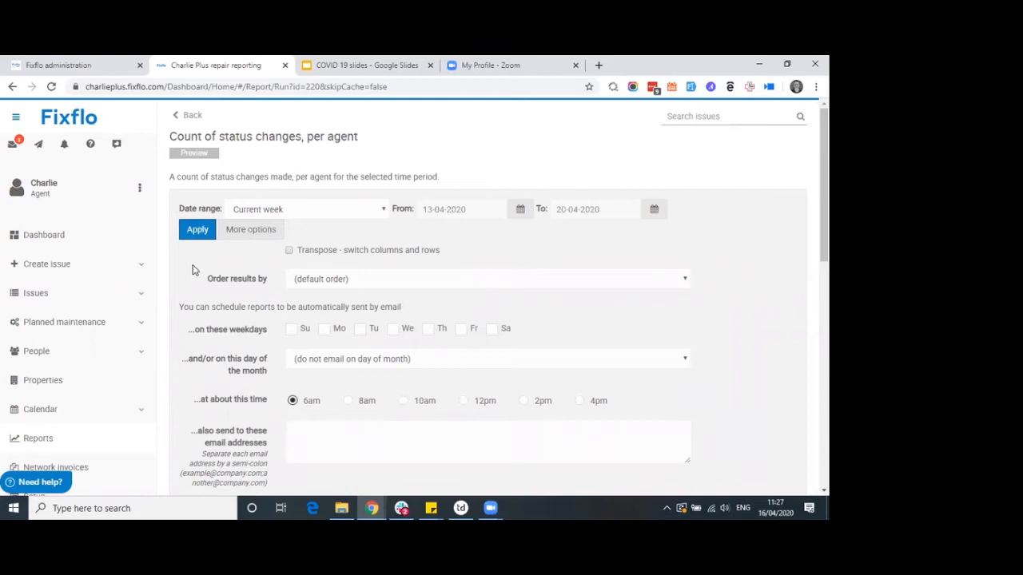
Schedule the report email for Fridays at about 4pm
scroll(192, 270, "down", 1)
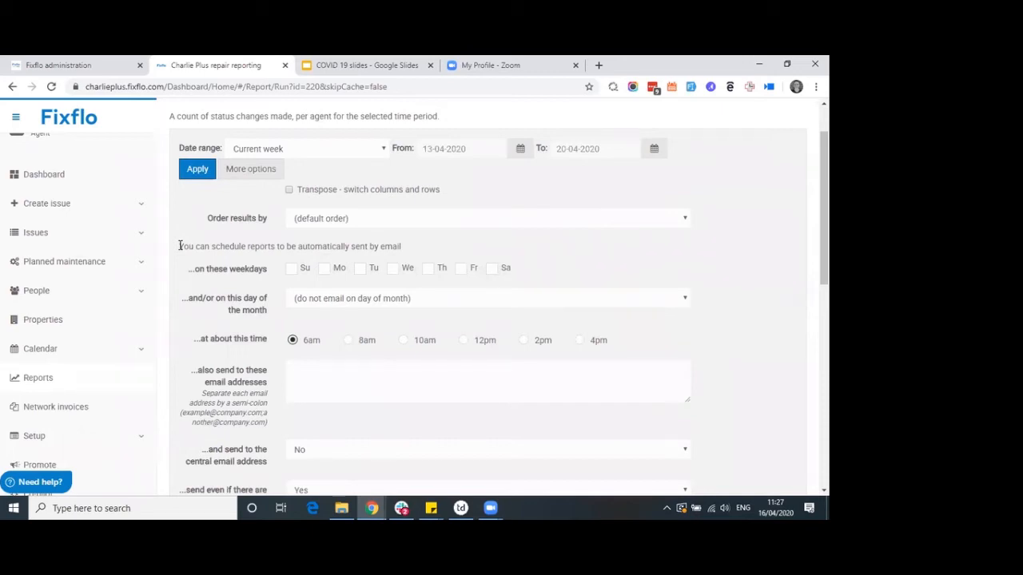
left_click(462, 271)
left_click(580, 344)
Leave emailing the central address at No and save the email schedule
scroll(264, 364, "down", 1)
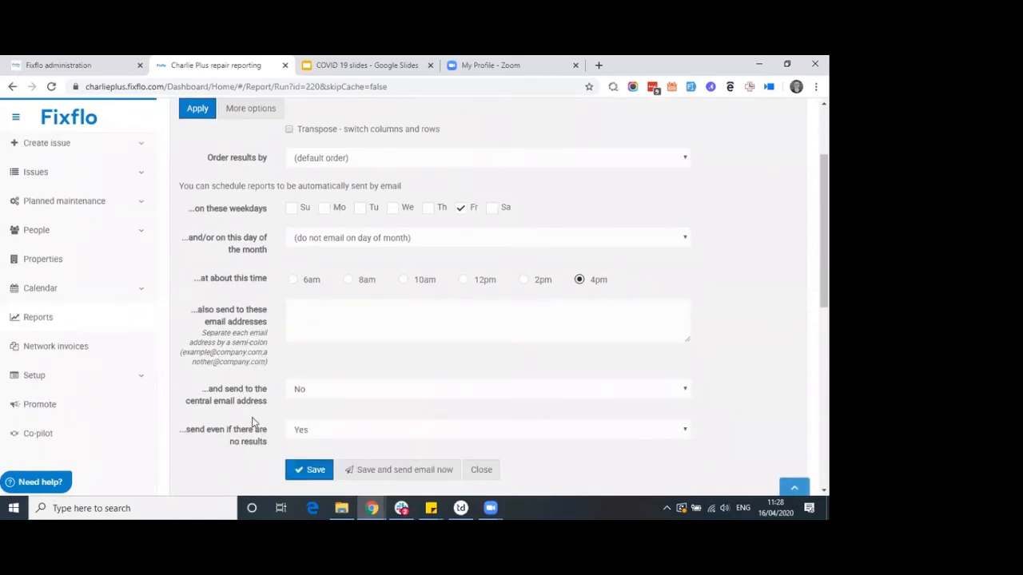
scroll(255, 423, "up", 1)
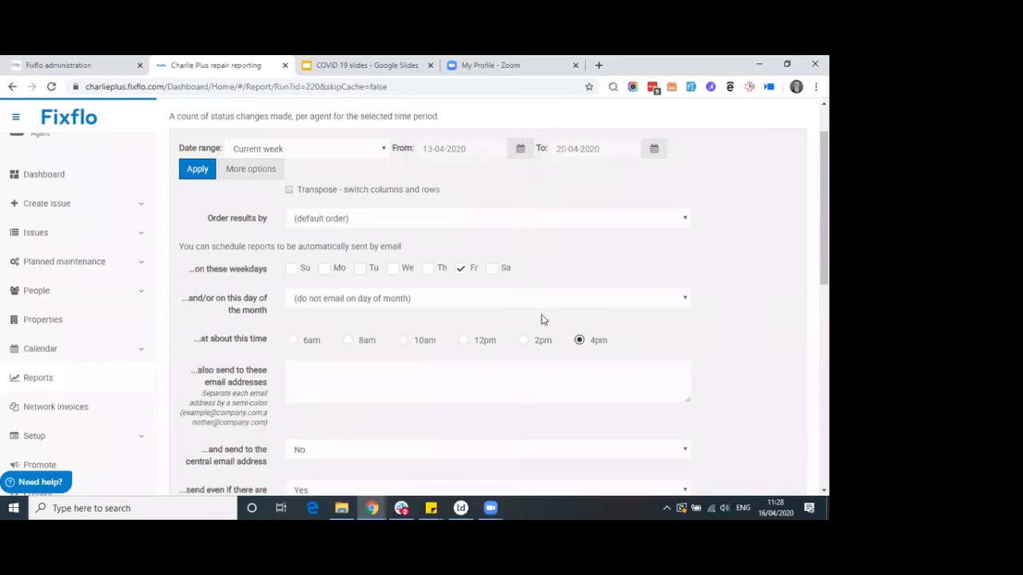
scroll(208, 291, "up", 1)
scroll(208, 291, "up", 1)
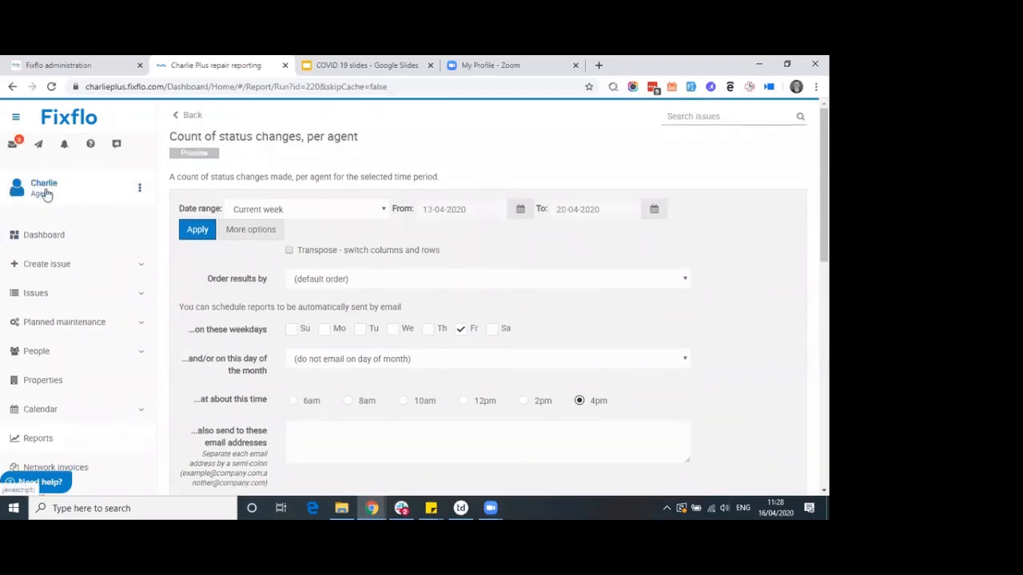
scroll(163, 264, "down", 2)
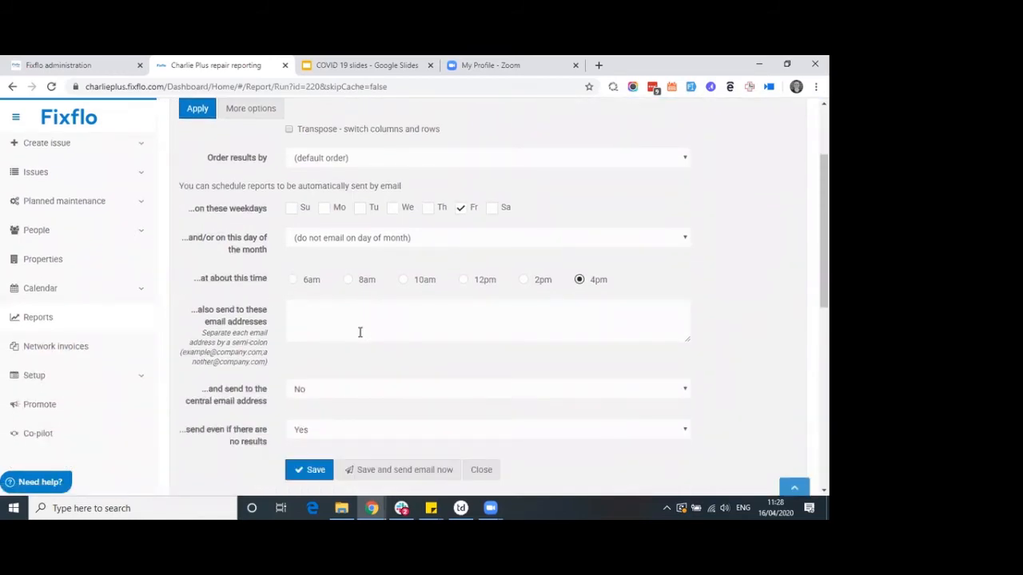
left_click_drag(269, 326, 189, 313)
scroll(192, 312, "down", 1)
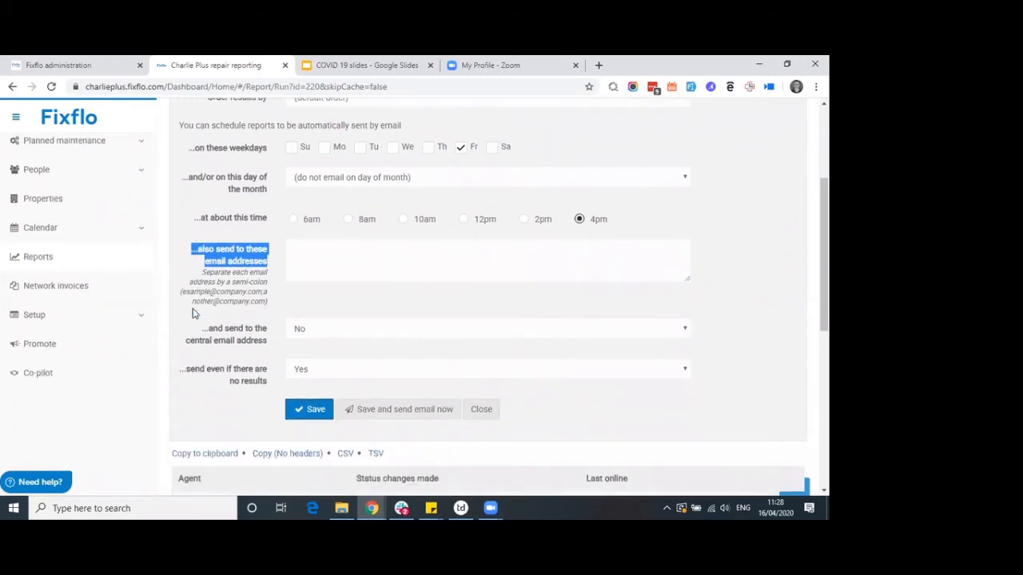
left_click(322, 334)
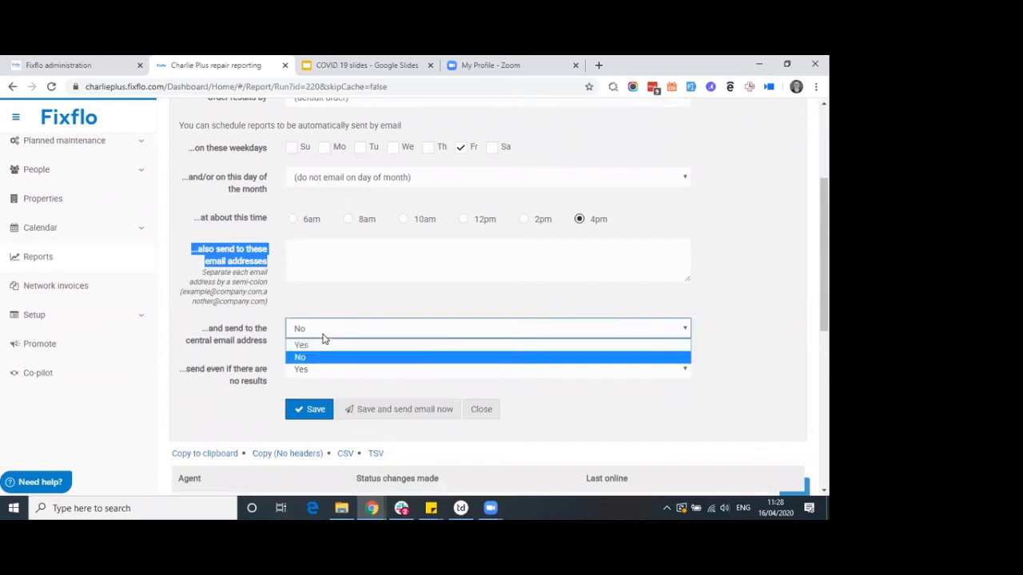
left_click(201, 321)
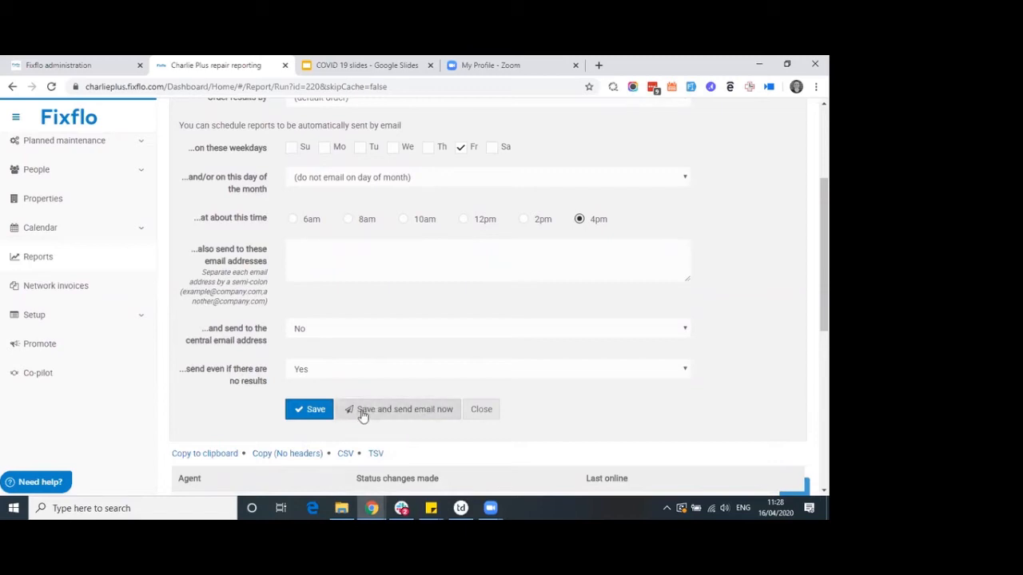
left_click(313, 412)
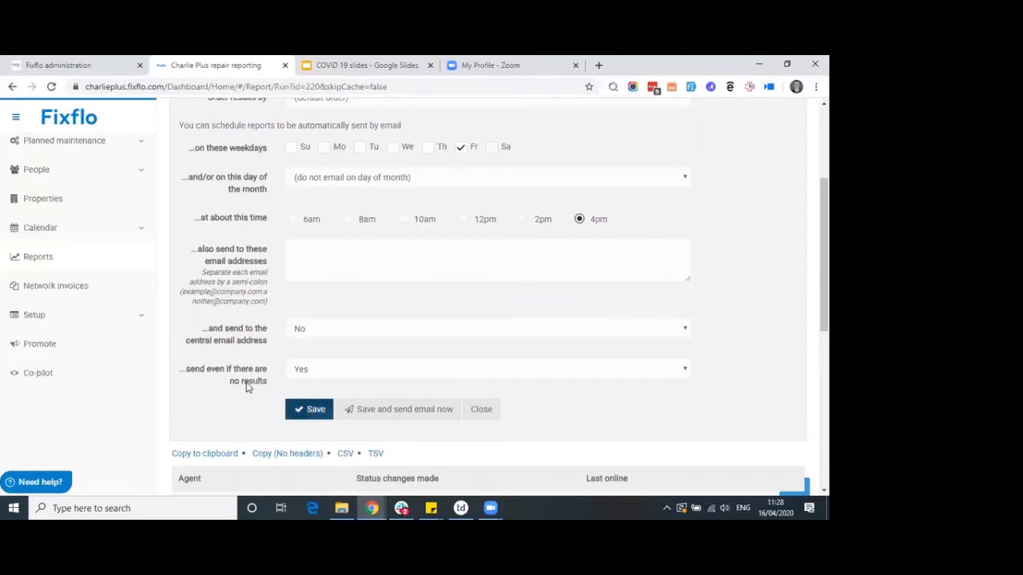
scroll(244, 383, "down", 1)
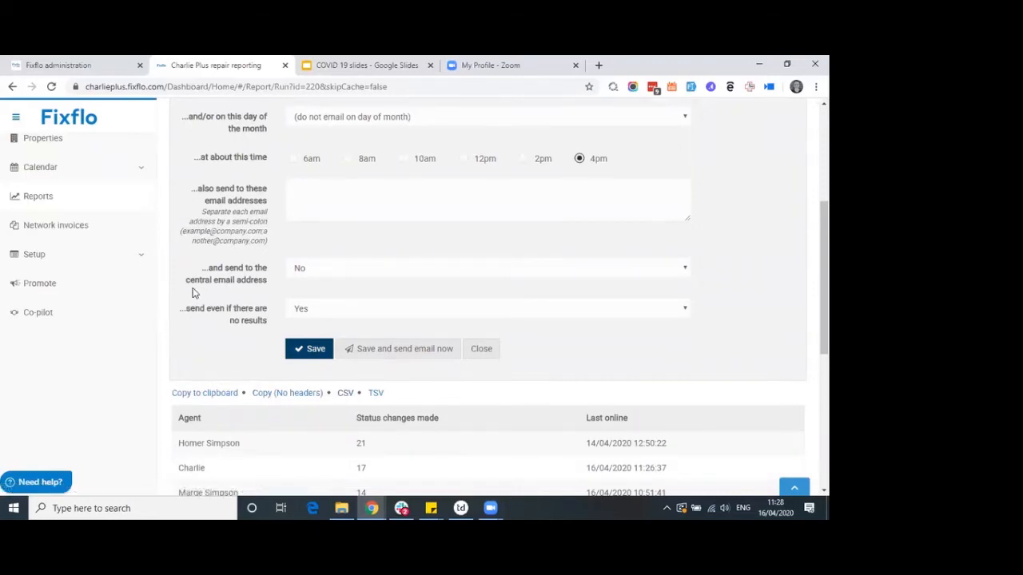
scroll(194, 290, "up", 3)
Search the reports for 'time to' and open Issues - Time to first action
left_click(195, 117)
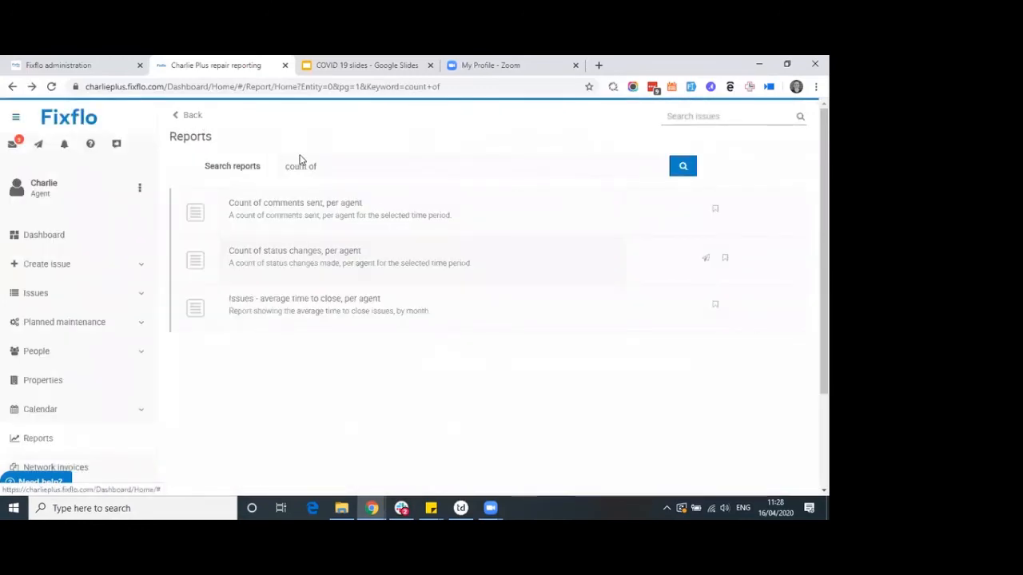
left_click_drag(319, 167, 275, 155)
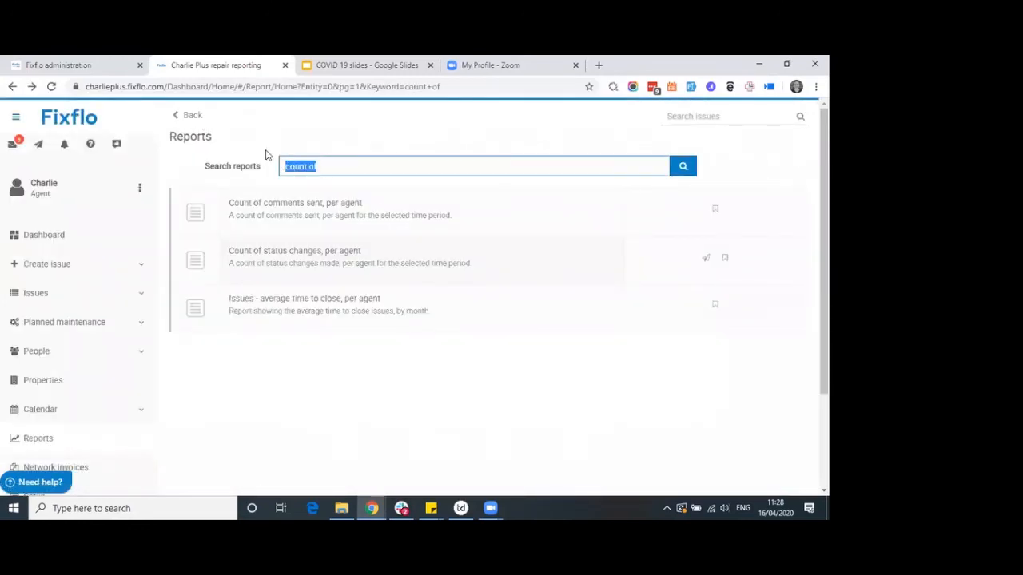
type("time to")
key("Return")
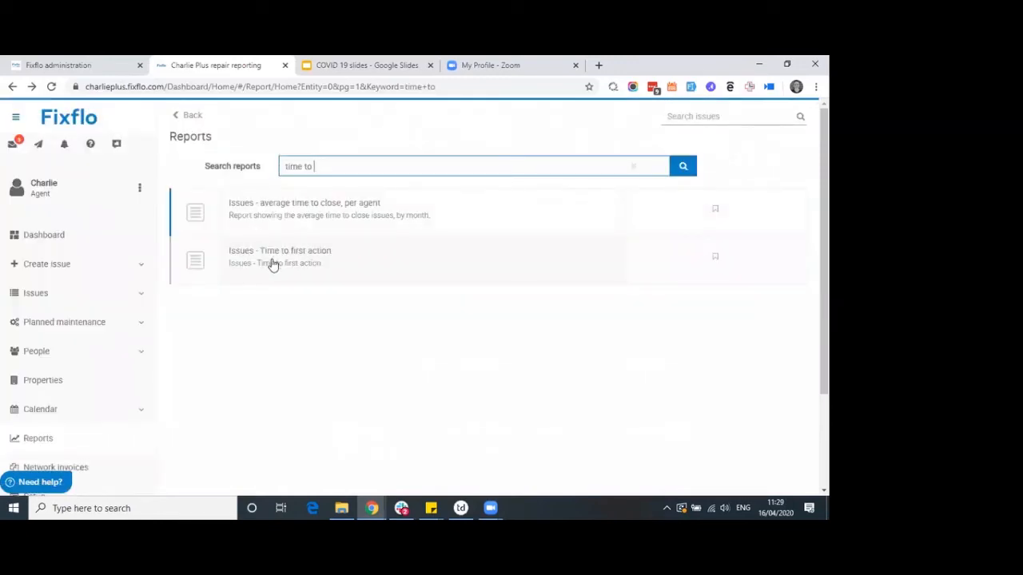
left_click(360, 263)
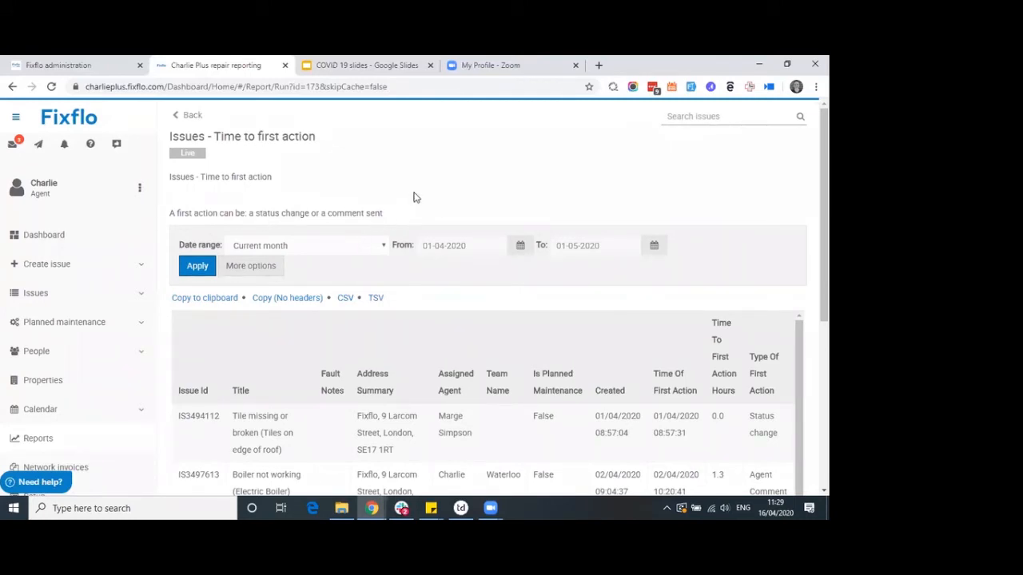
scroll(454, 207, "down", 1)
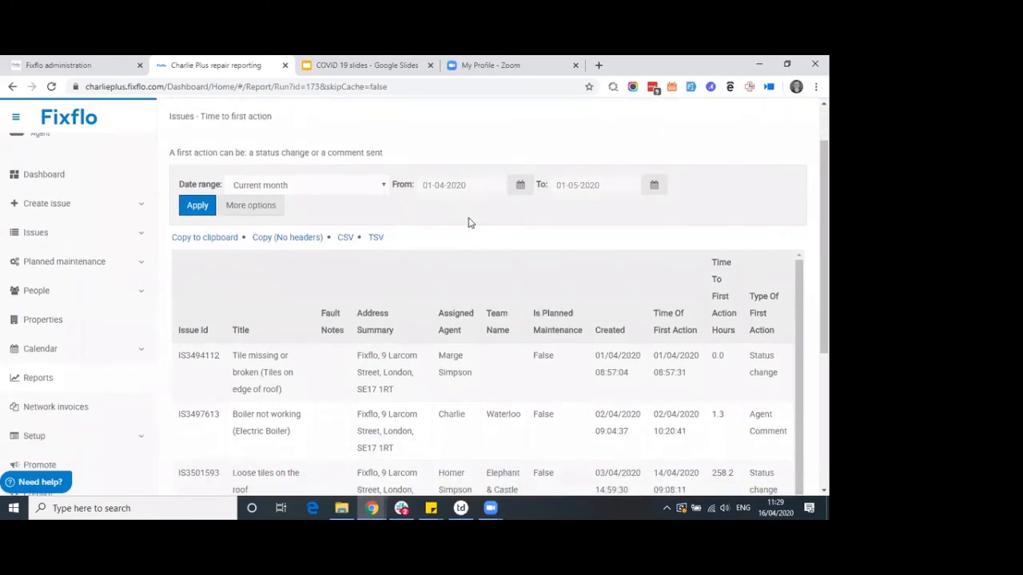
scroll(476, 223, "down", 1)
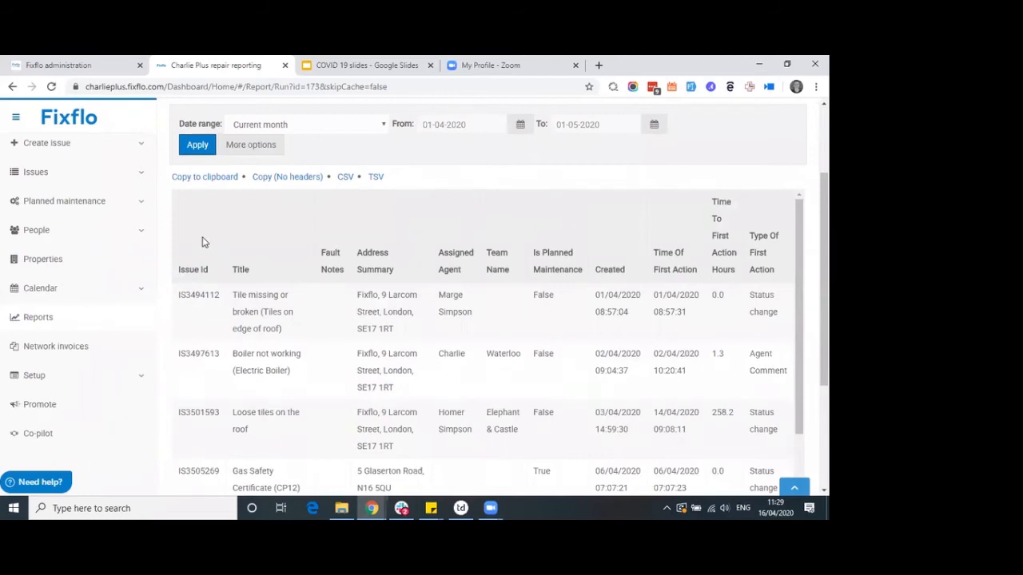
scroll(197, 261, "up", 1)
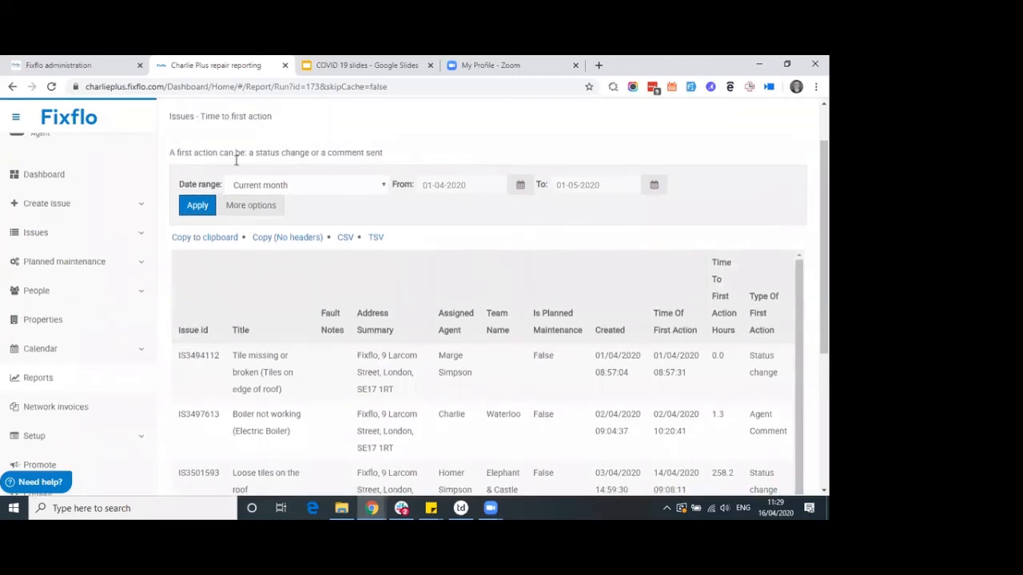
left_click_drag(276, 117, 169, 116)
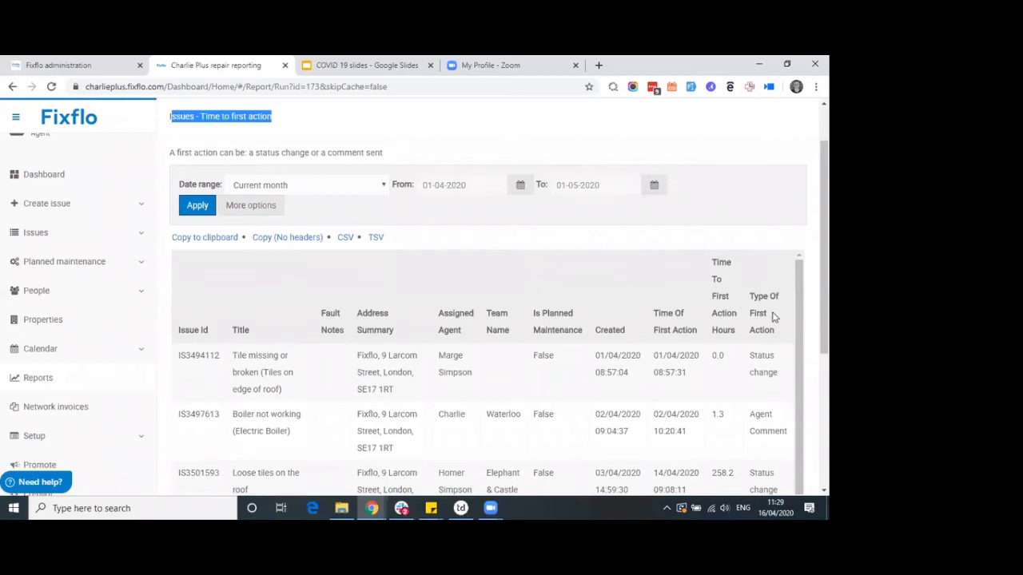
triple_click(773, 376)
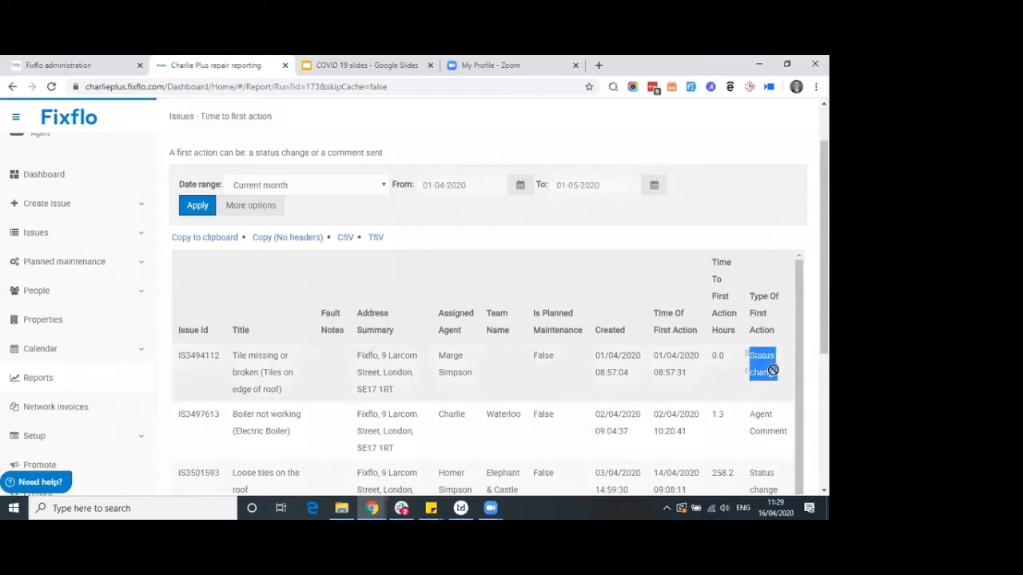
triple_click(774, 436)
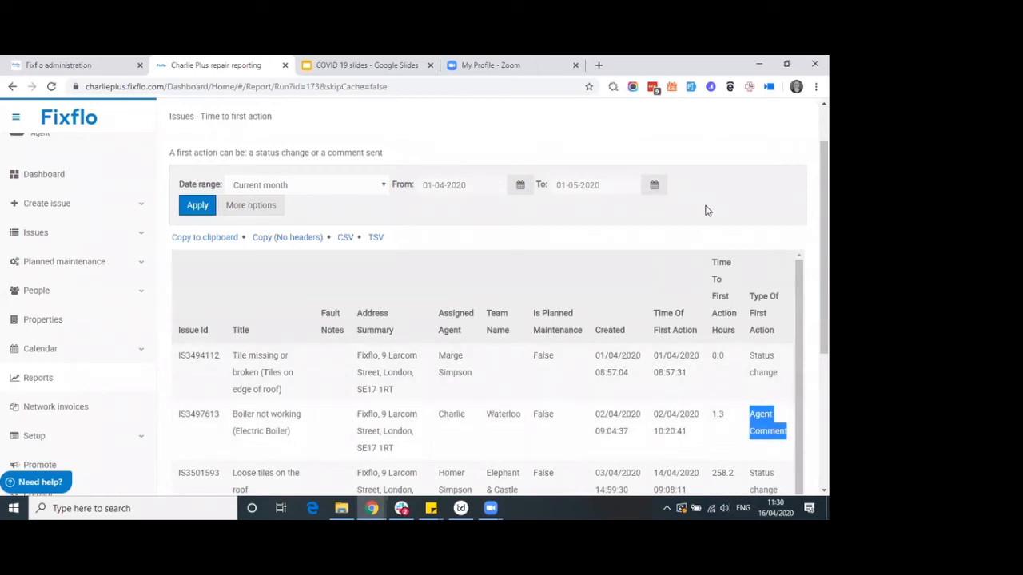
Scroll through the Time to first action table, then back to the top
scroll(704, 206, "up", 1)
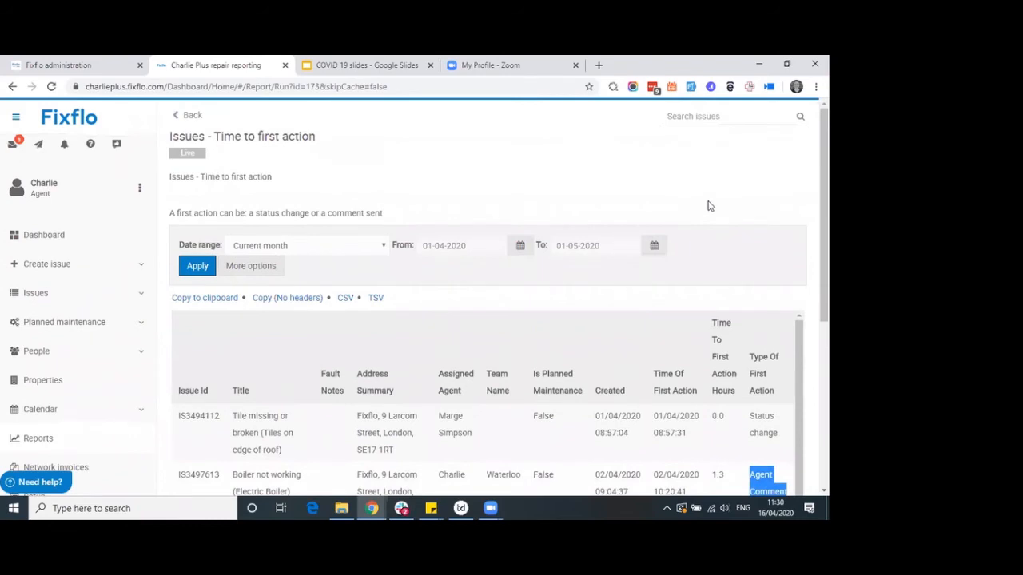
scroll(708, 205, "down", 1)
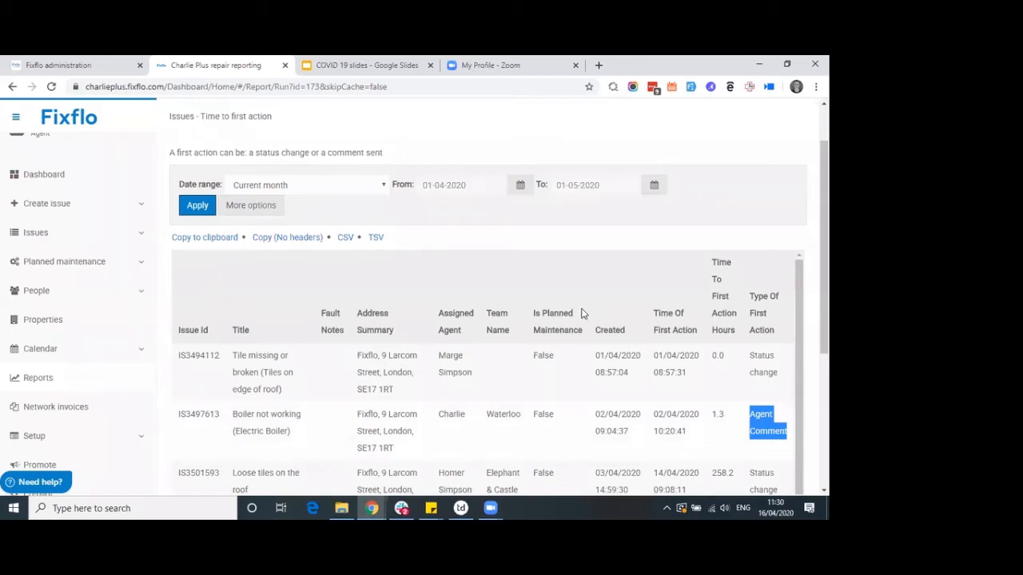
scroll(583, 308, "down", 1)
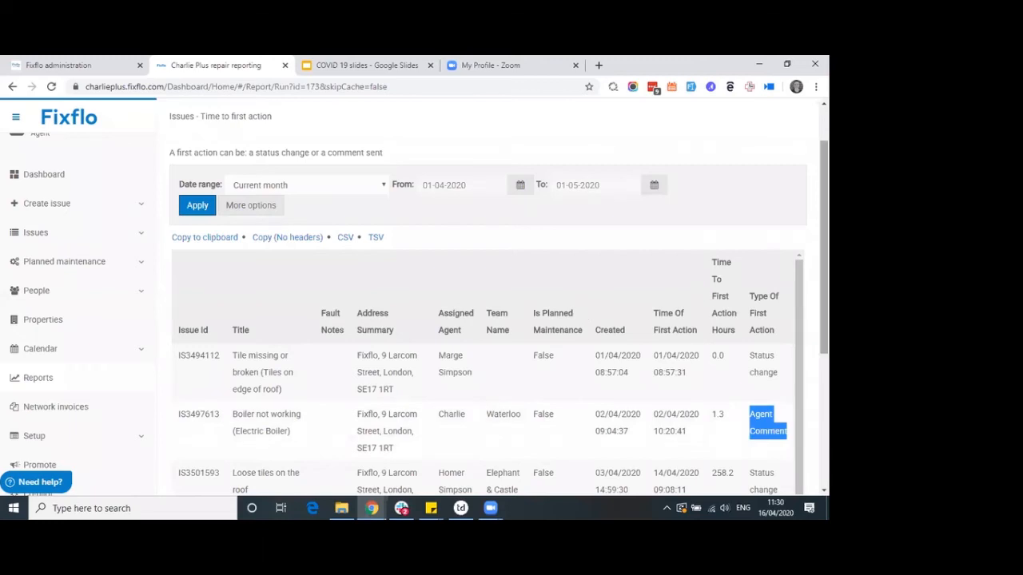
scroll(488, 303, "down", 1)
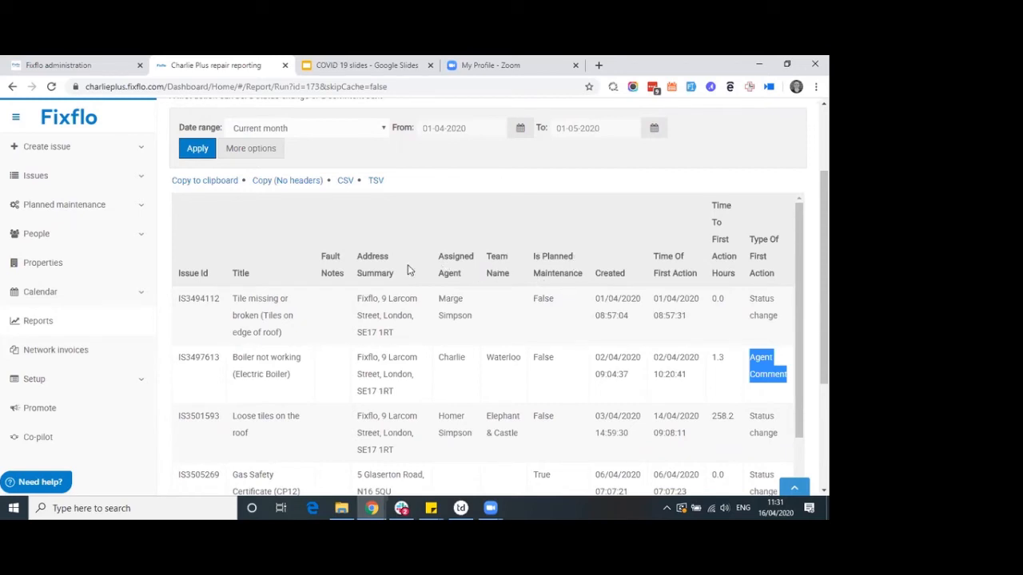
scroll(222, 264, "up", 1)
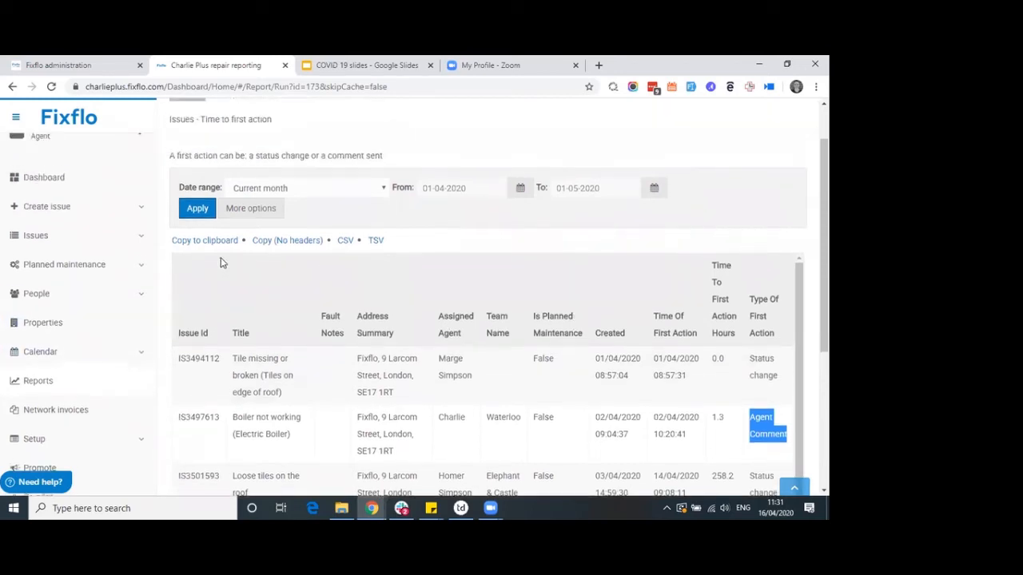
scroll(223, 263, "up", 1)
Search the reports for 'issues - by' and open Issues - by age, per agent
left_click(192, 115)
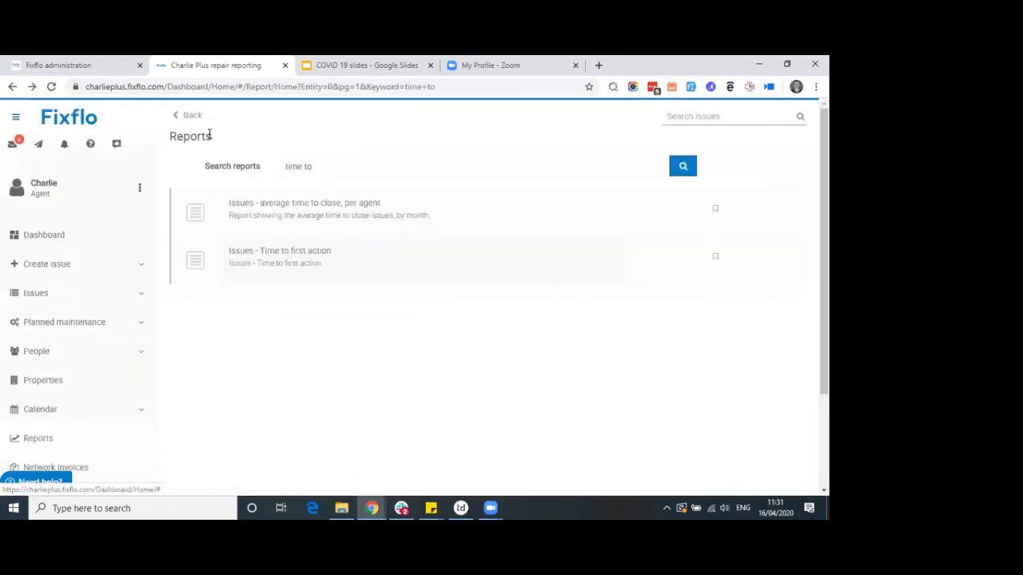
left_click_drag(326, 171, 281, 172)
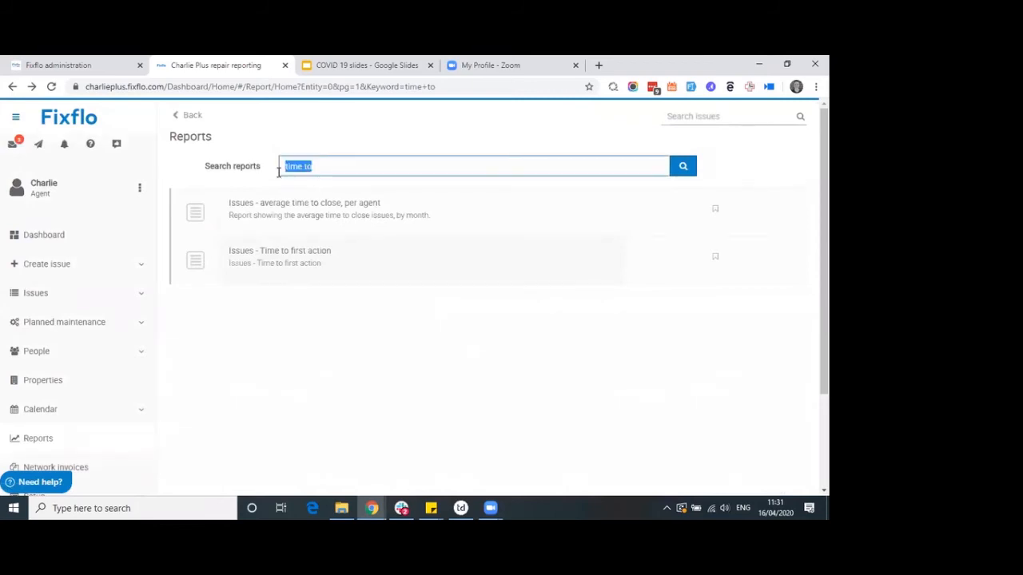
type("issues - by")
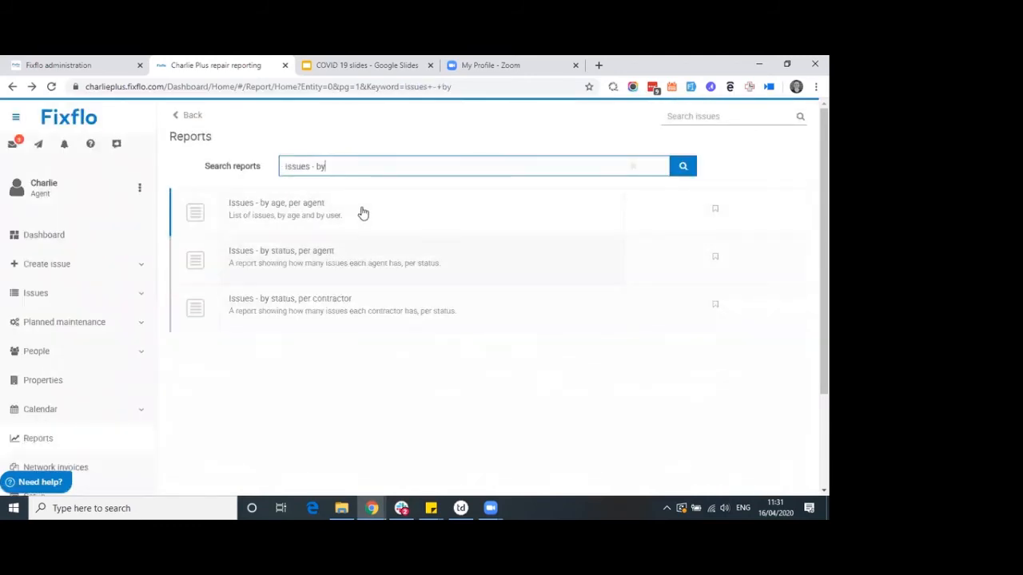
left_click(278, 215)
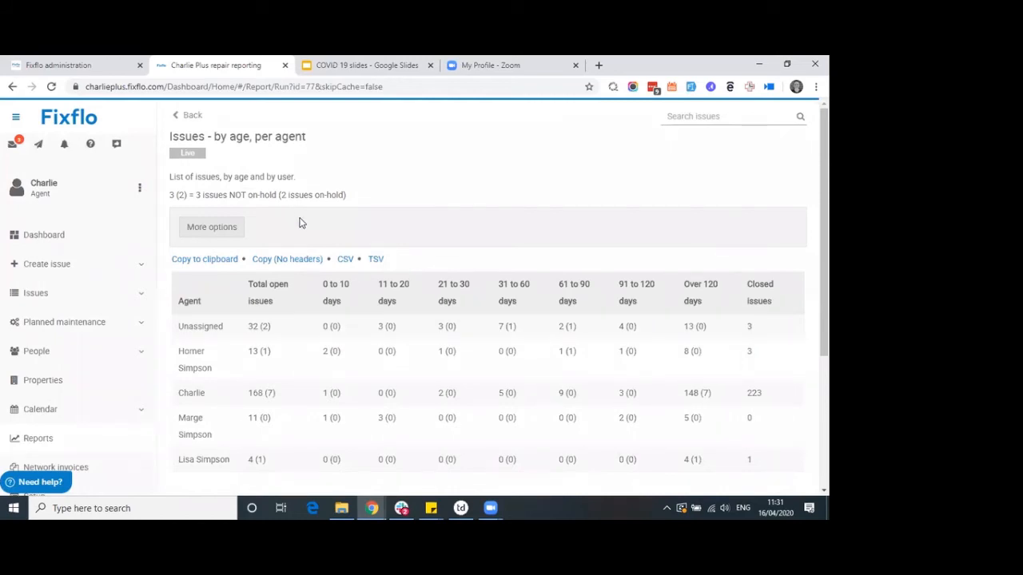
triple_click(222, 378)
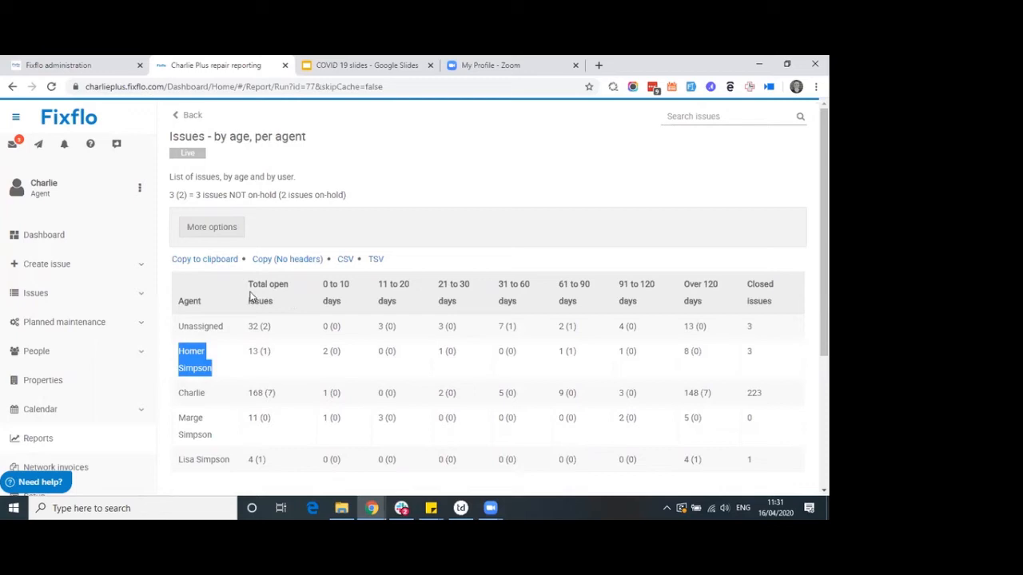
triple_click(256, 356)
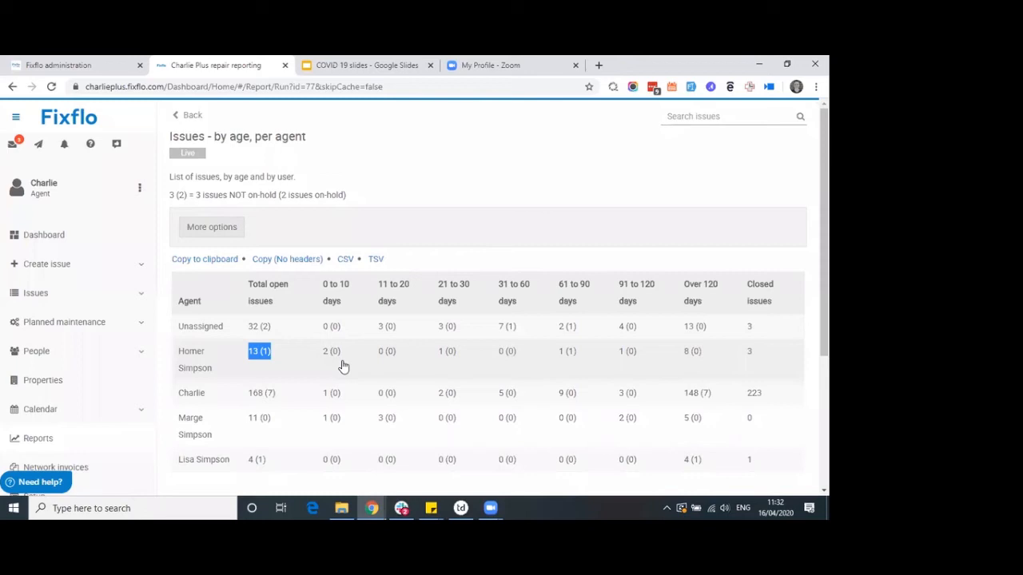
left_click(689, 353)
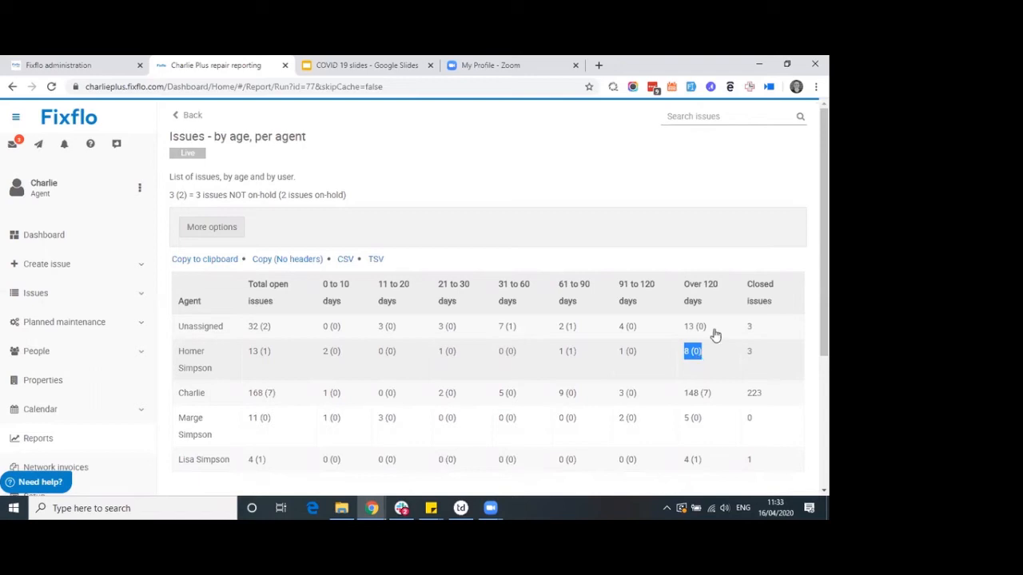
Show and hide the by-age report's extra options, then return to the 'issues - by' search results
scroll(346, 223, "down", 1)
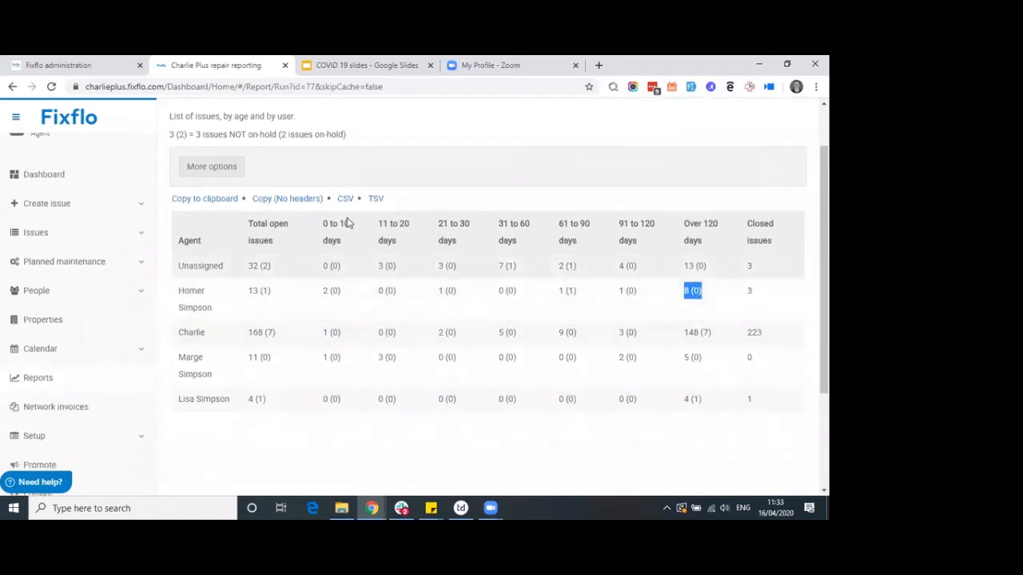
left_click(214, 171)
left_click(212, 170)
scroll(212, 231, "up", 1)
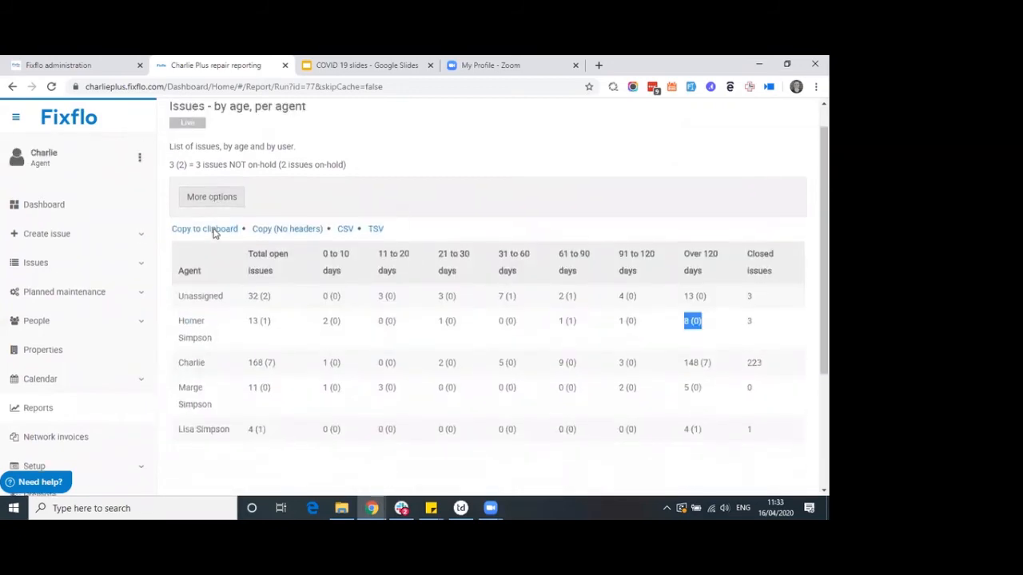
left_click(186, 116)
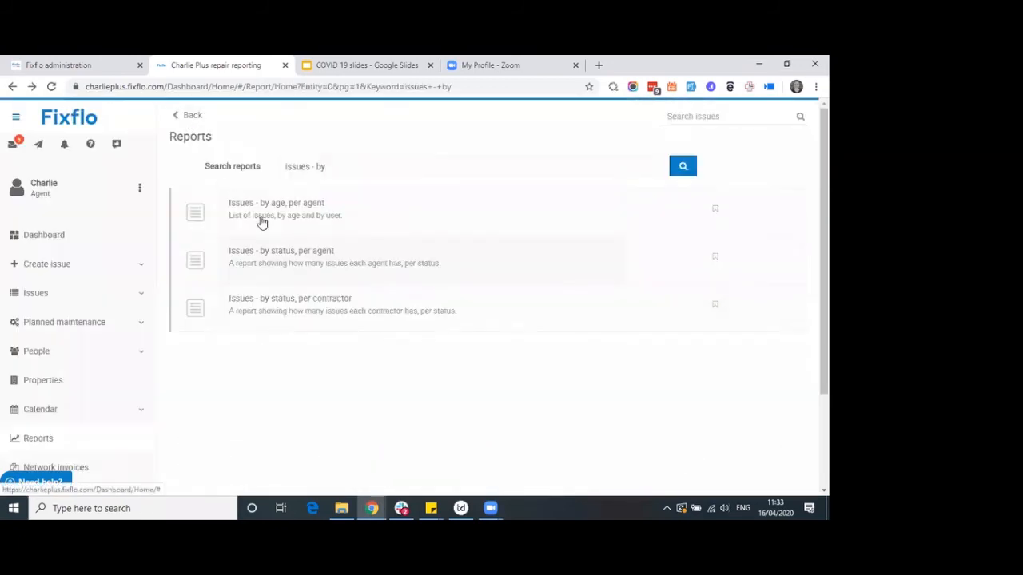
Open Issues - by status, per agent and autoscroll across its status columns
left_click(261, 266)
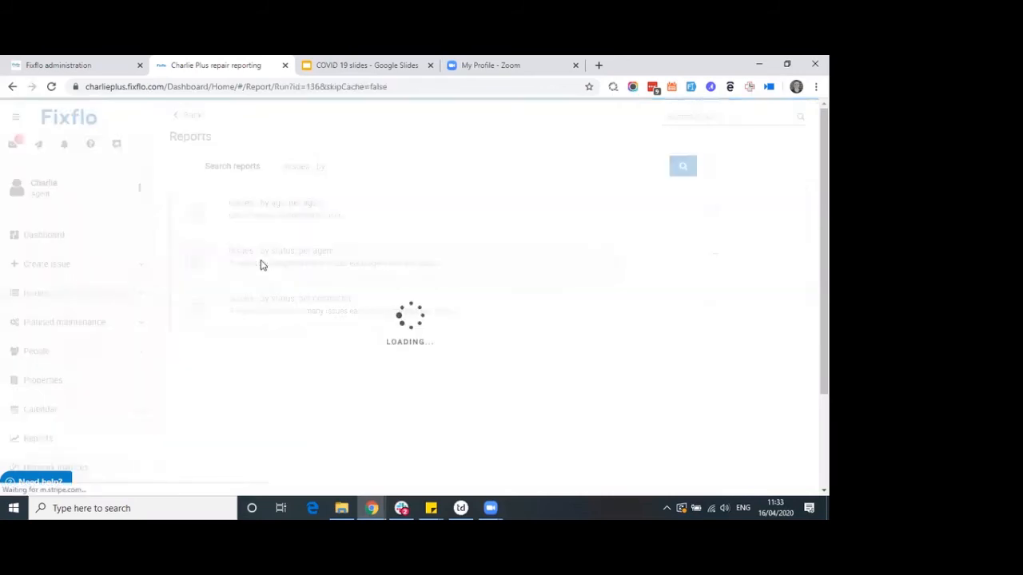
scroll(296, 294, "down", 1)
middle_click(356, 325)
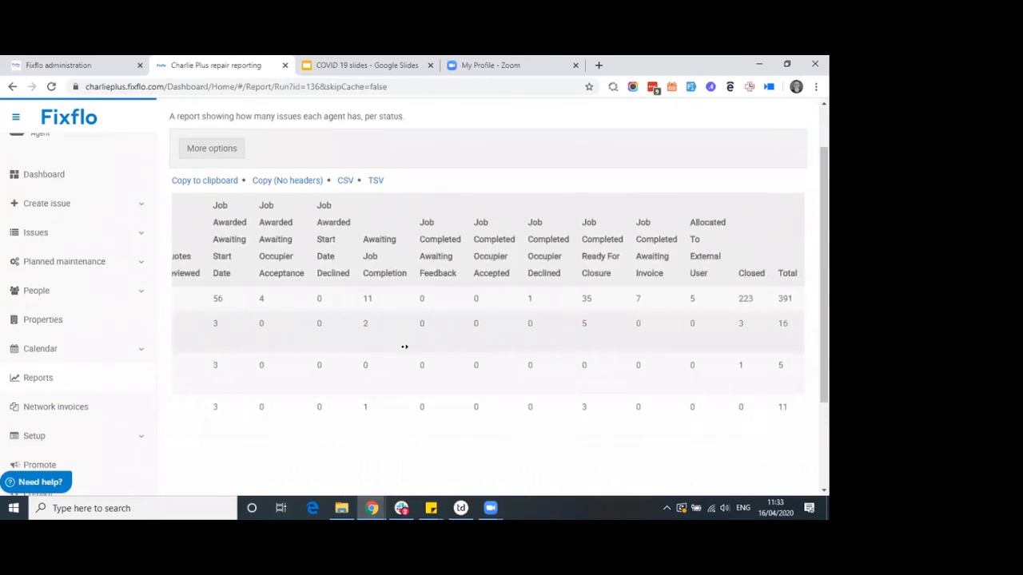
middle_click(404, 354)
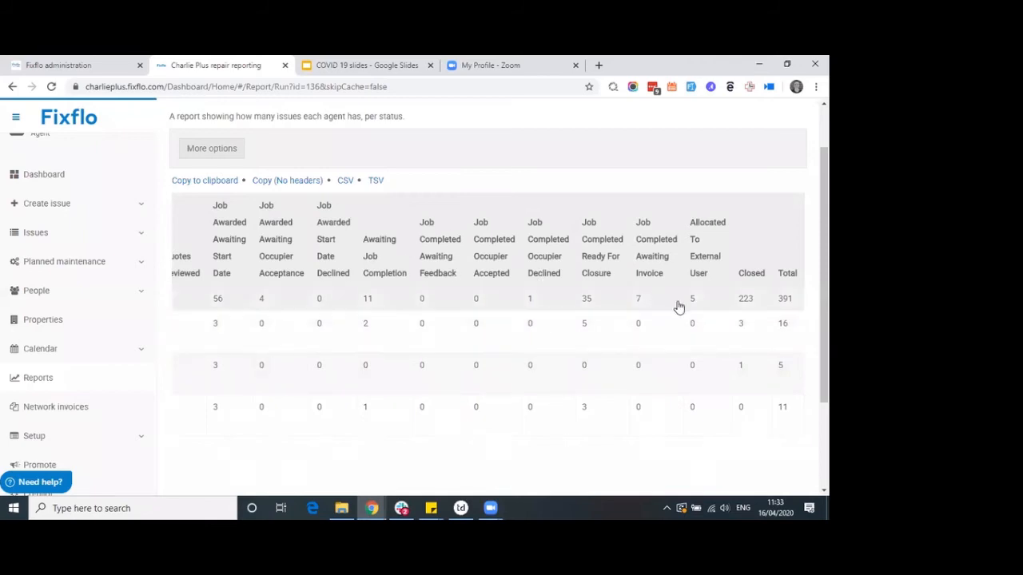
Highlight the Ready For Closure heading and its 35 jobs, then scroll back to the top
left_click_drag(612, 275, 583, 228)
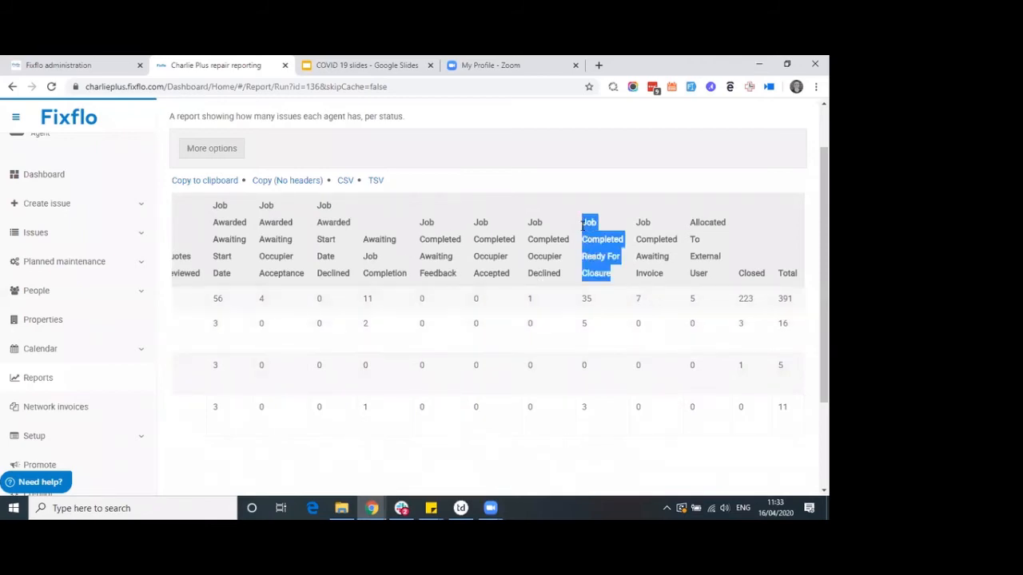
double_click(589, 302)
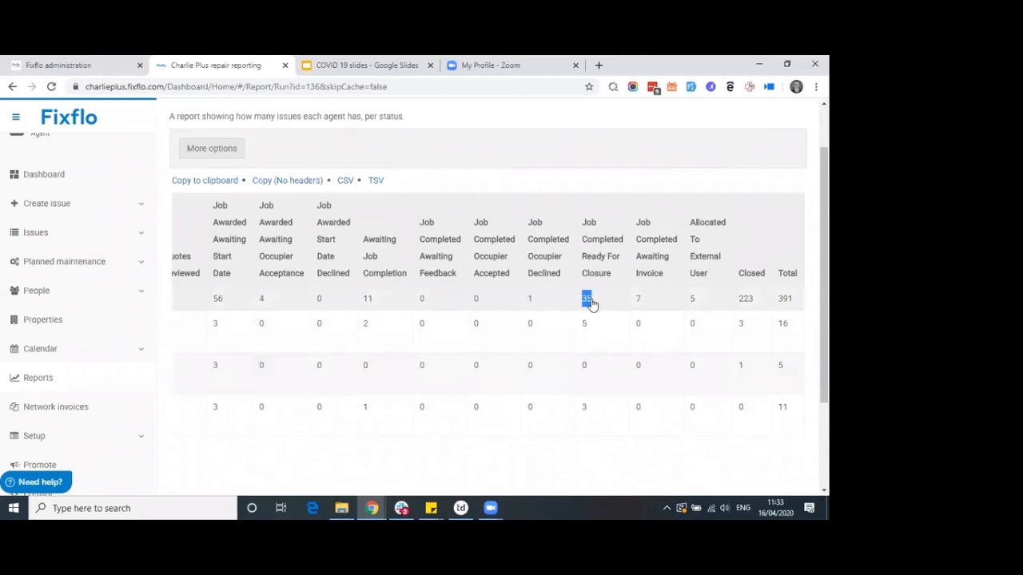
scroll(544, 304, "left", 5)
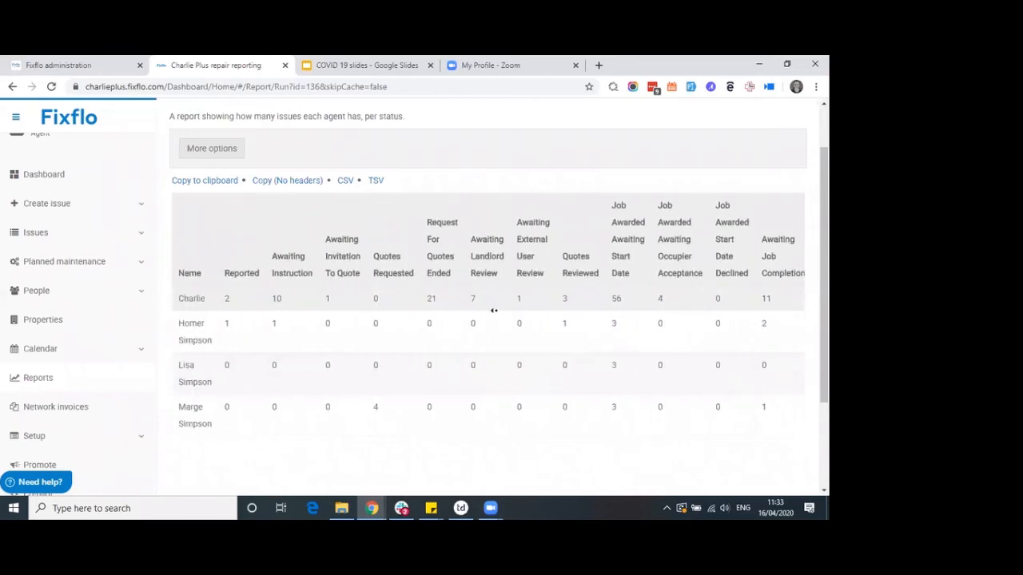
scroll(491, 308, "down", 1)
scroll(183, 264, "up", 1)
scroll(181, 230, "up", 1)
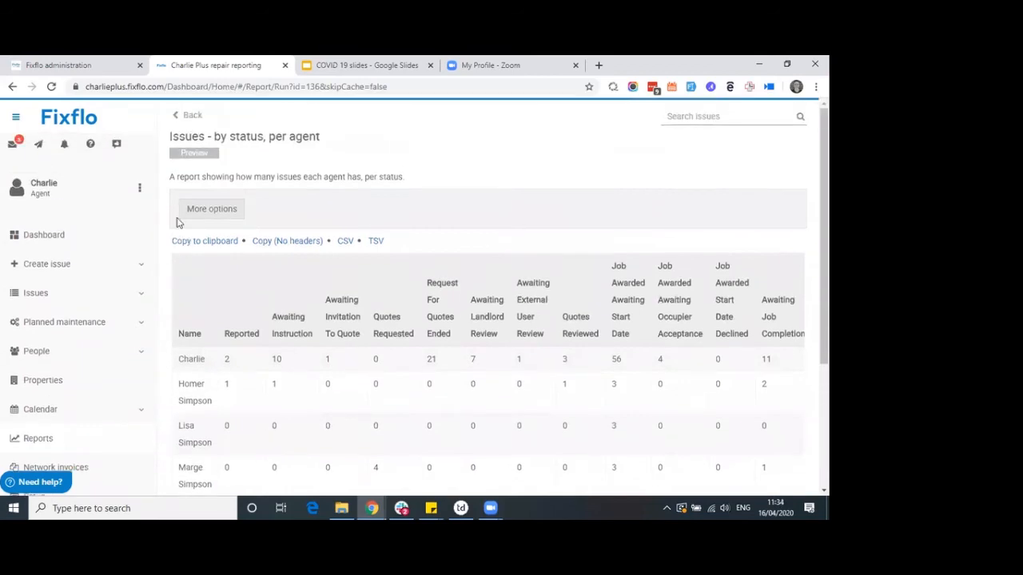
Return to the reports list and replace the search text with 'on hold'
left_click(187, 118)
left_click_drag(350, 164, 257, 160)
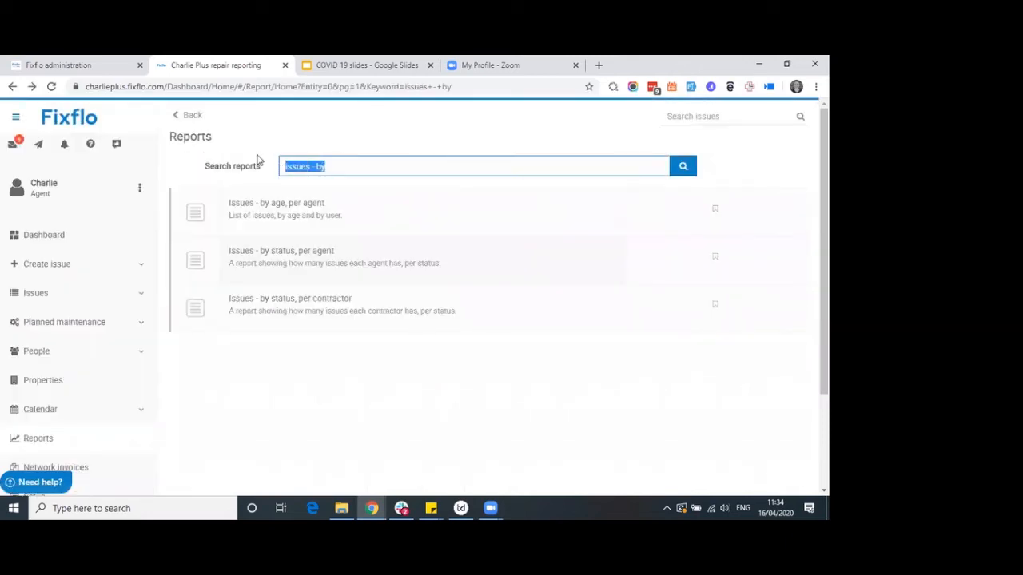
type("on hold")
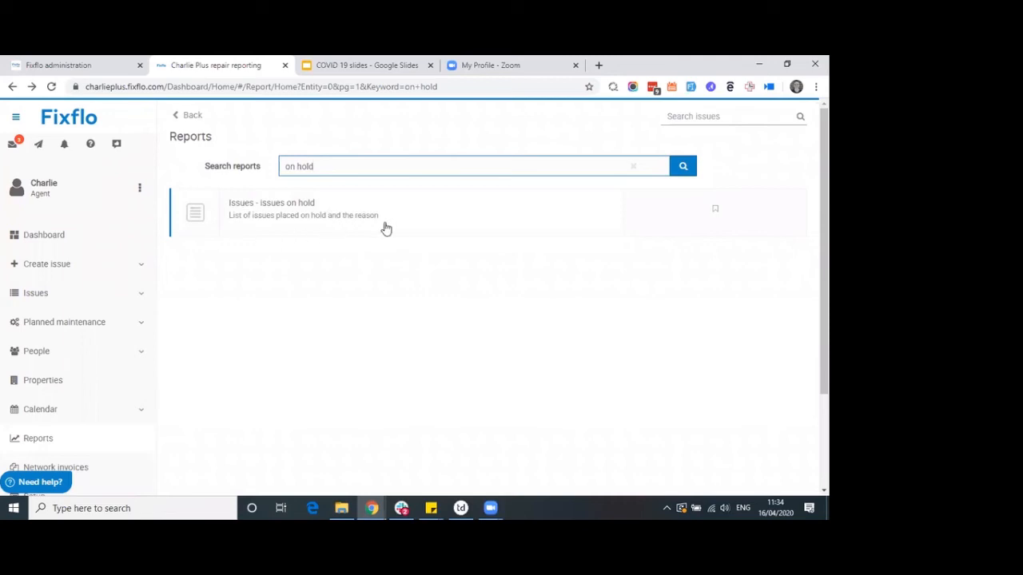
Open Issues - issues on hold and highlight the first issue's On Hold Reason
left_click(303, 232)
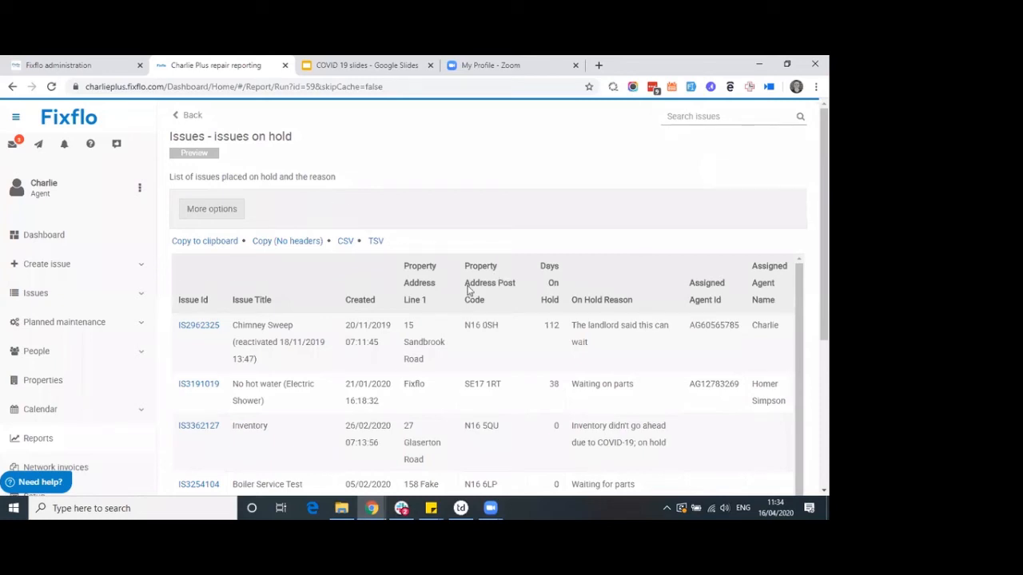
scroll(468, 290, "down", 1)
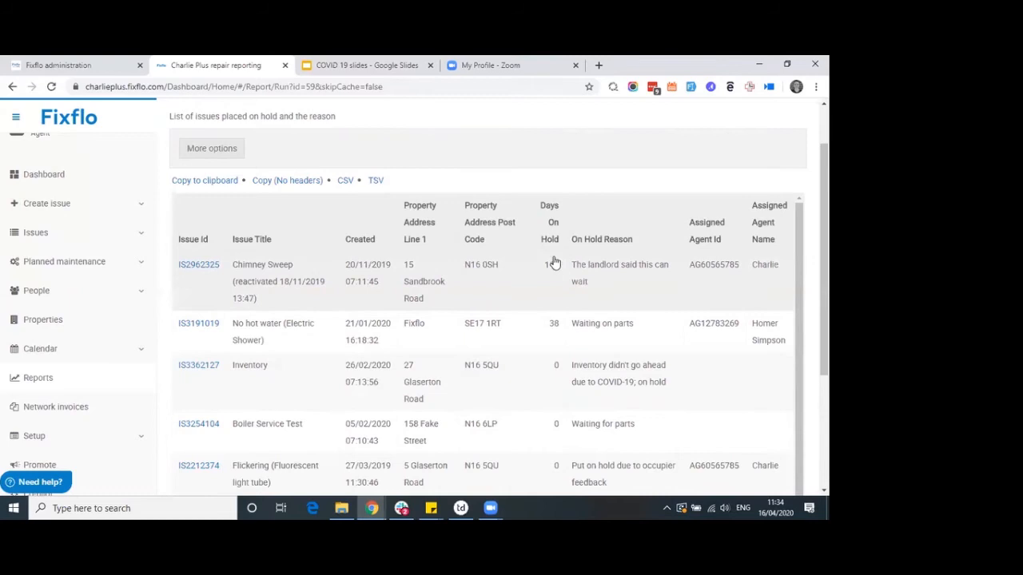
triple_click(598, 289)
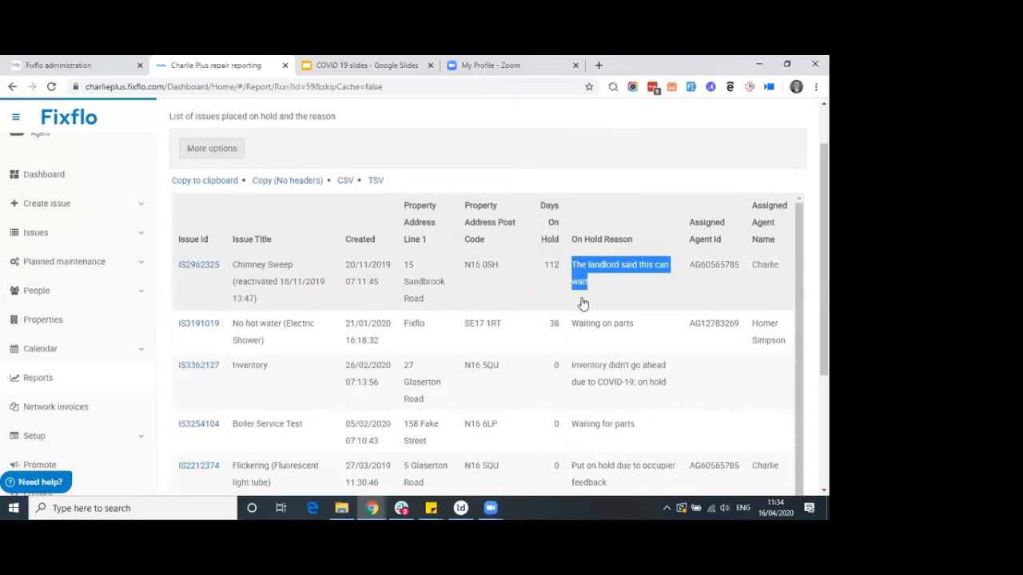
Schedule the on-hold report email for day 1 of every month and save it
left_click(217, 152)
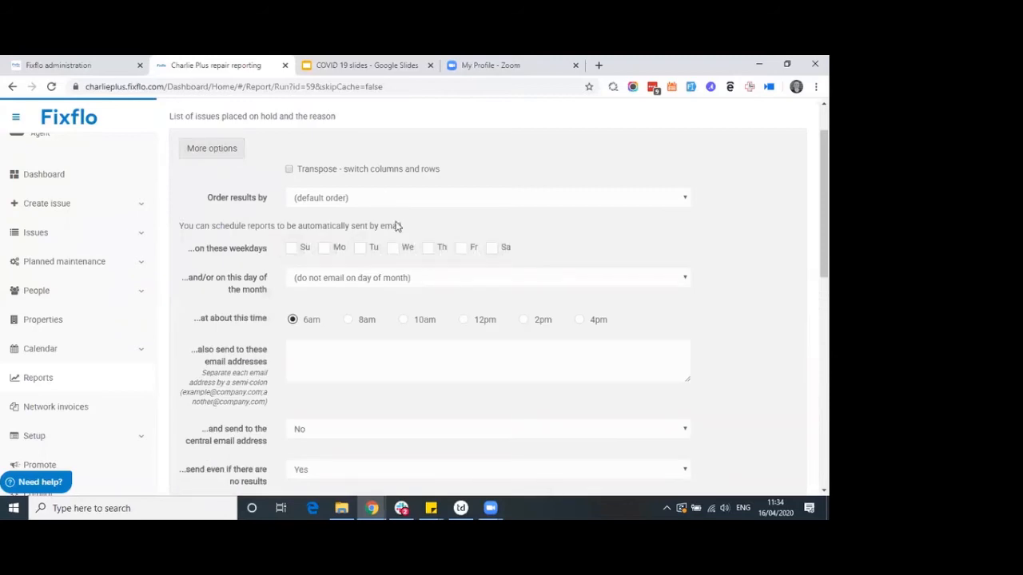
left_click(360, 277)
scroll(392, 226, "down", 2)
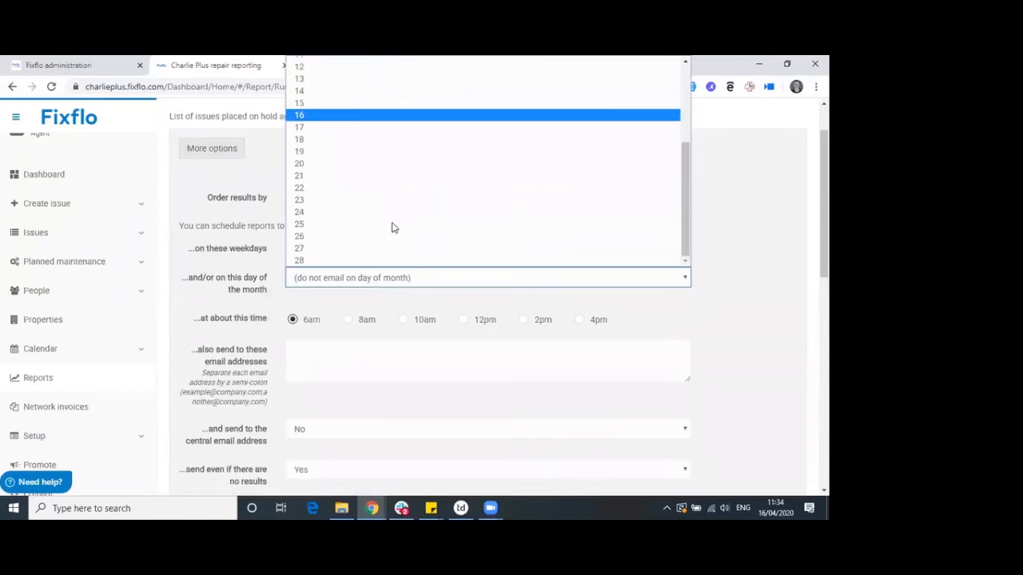
scroll(368, 130, "up", 3)
left_click(362, 67)
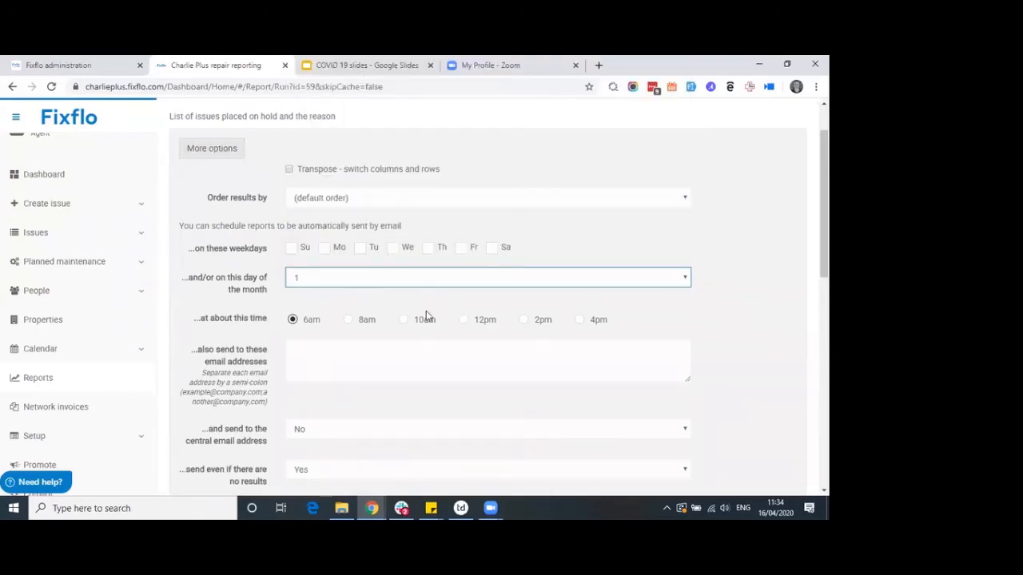
scroll(310, 327, "down", 2)
left_click(302, 387)
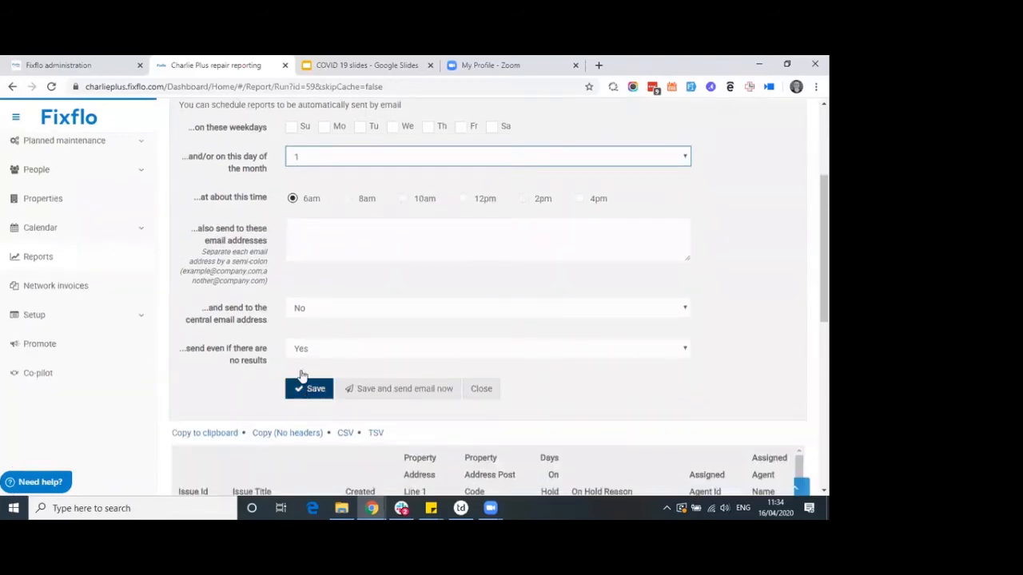
left_click(212, 213)
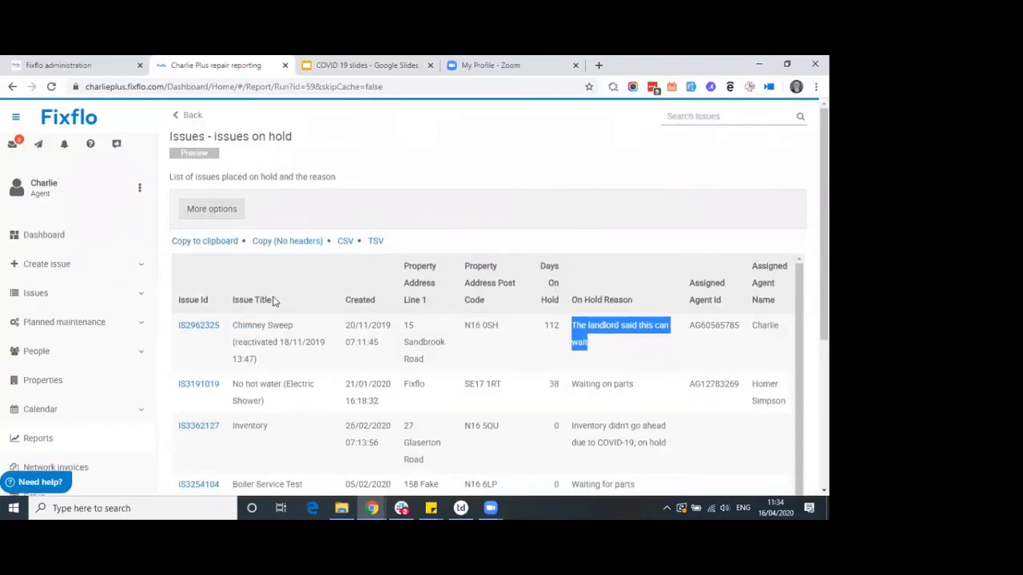
scroll(331, 303, "down", 1)
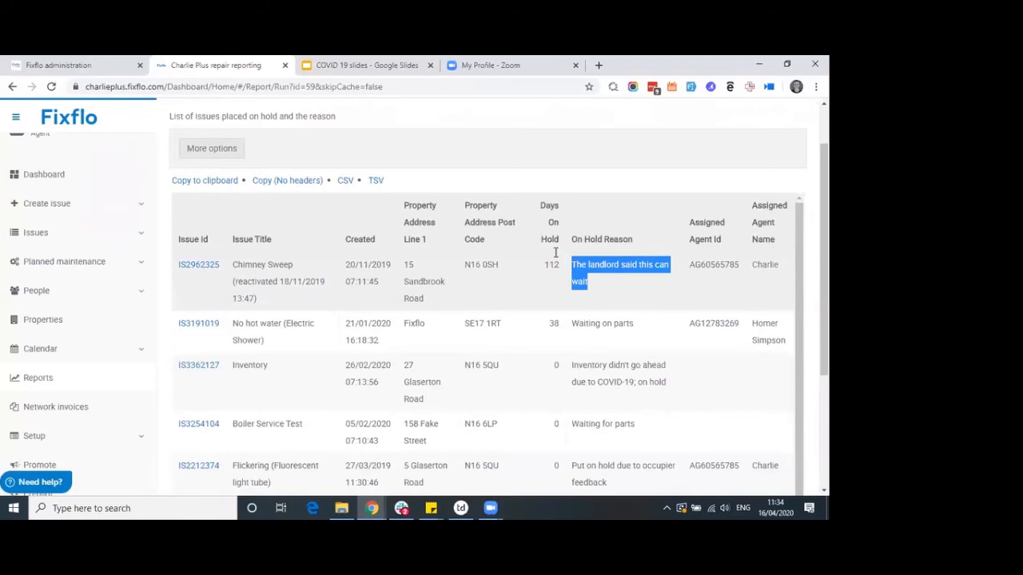
left_click_drag(780, 244, 756, 206)
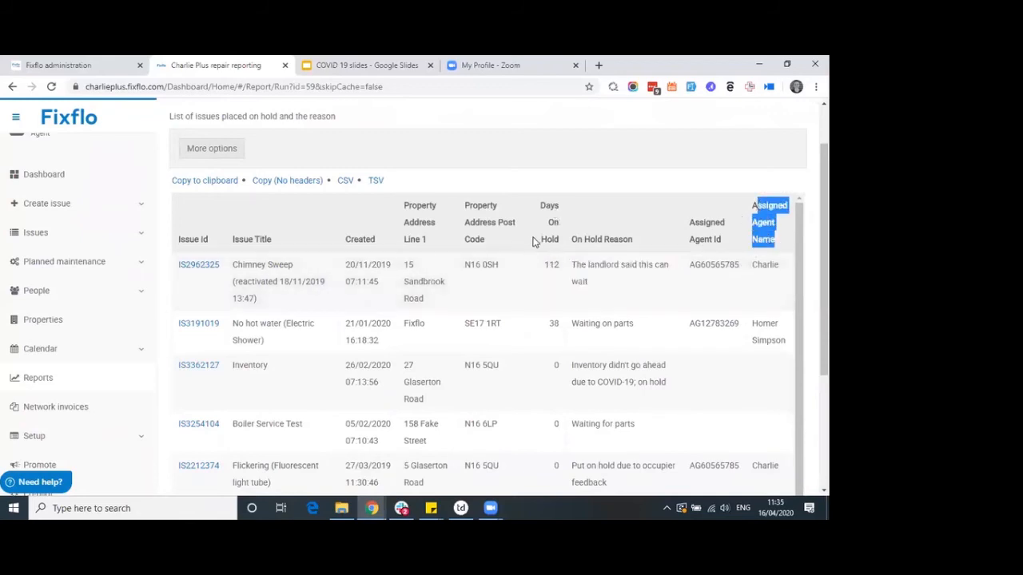
left_click_drag(562, 242, 541, 214)
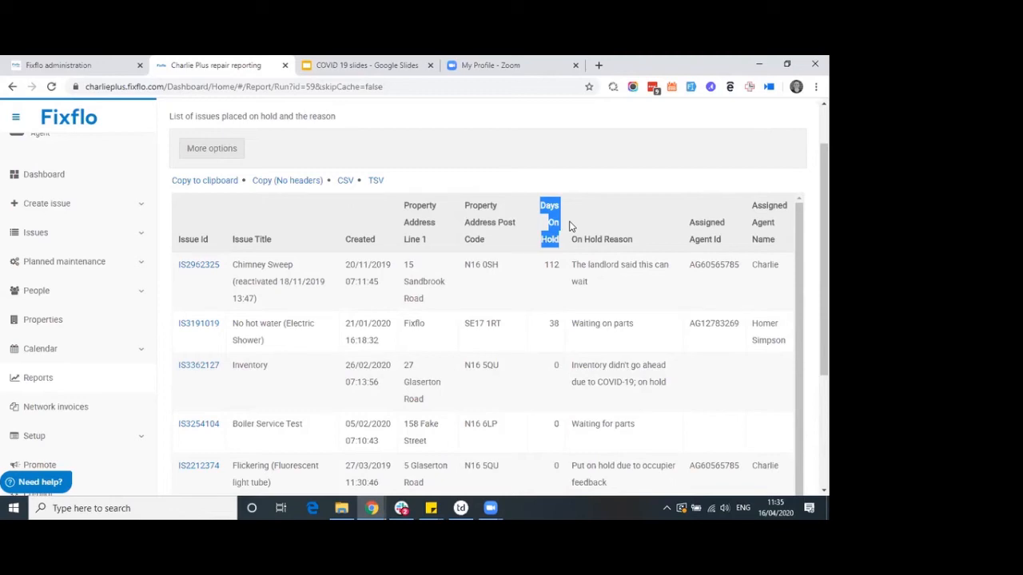
left_click(571, 226)
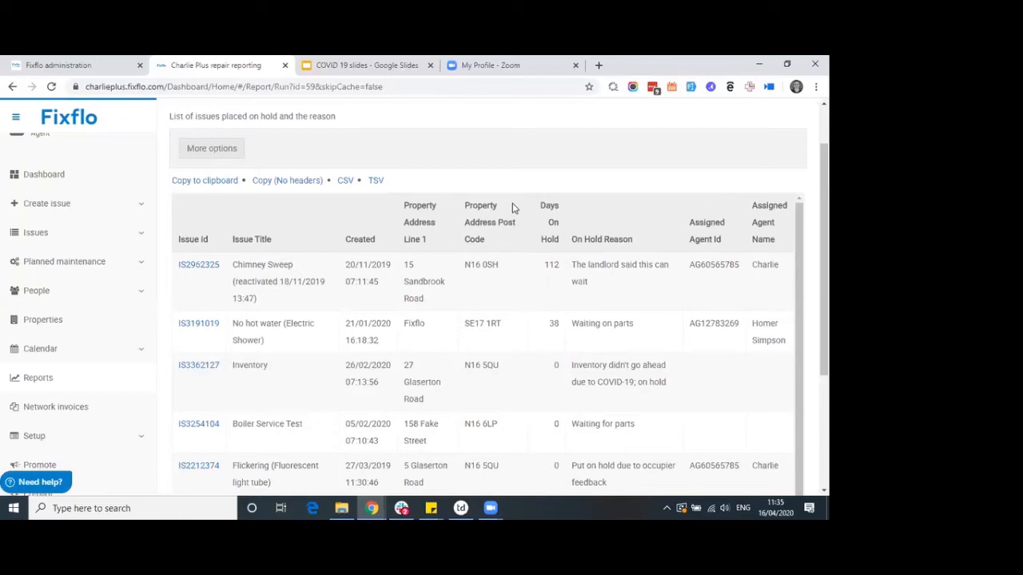
scroll(515, 204, "up", 2)
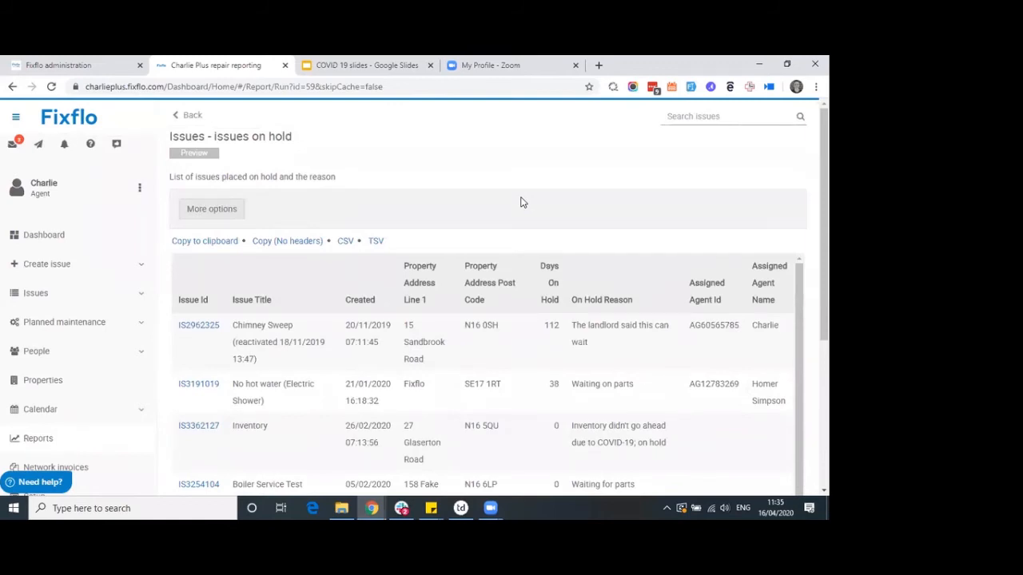
Clear the 'on hold' report search, then present the COVID 19 slides deck full screen
left_click(186, 117)
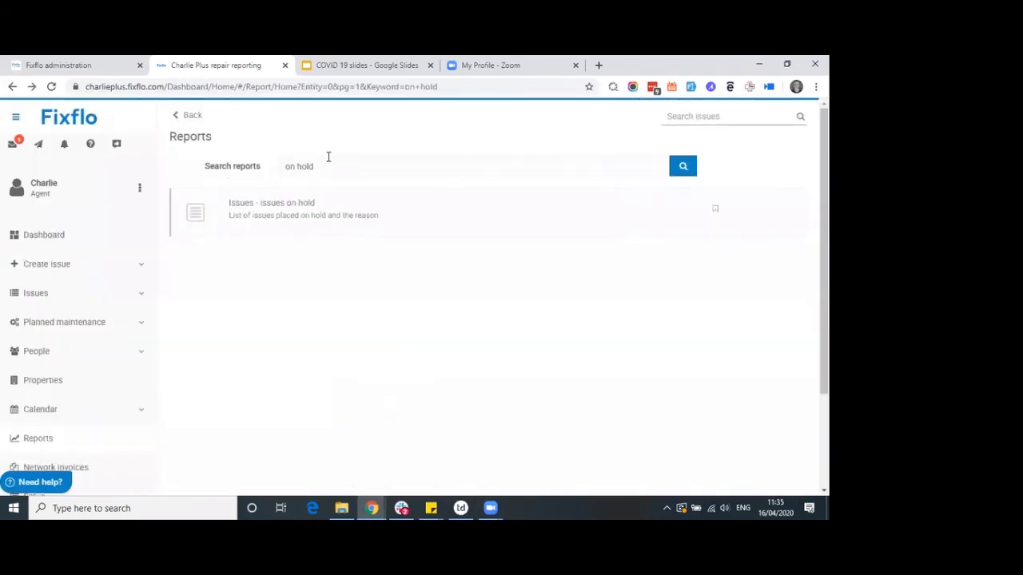
left_click_drag(328, 156, 268, 160)
key("BackSpace")
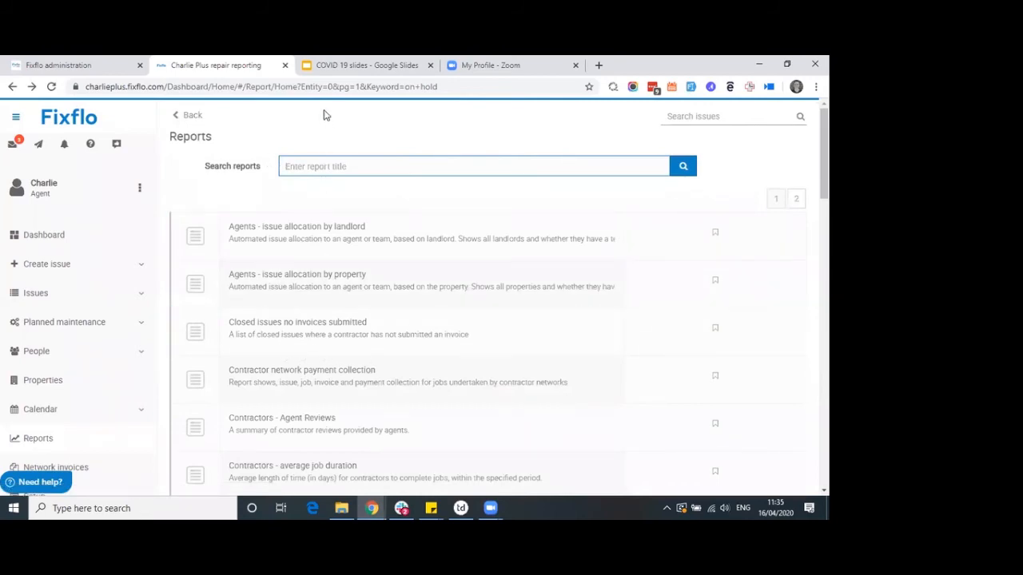
left_click(354, 66)
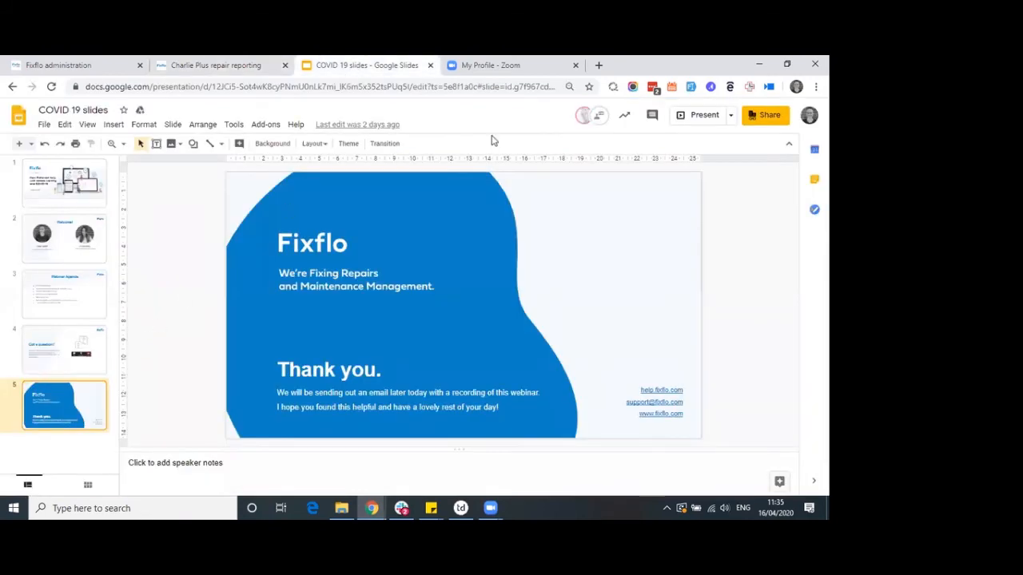
left_click(685, 117)
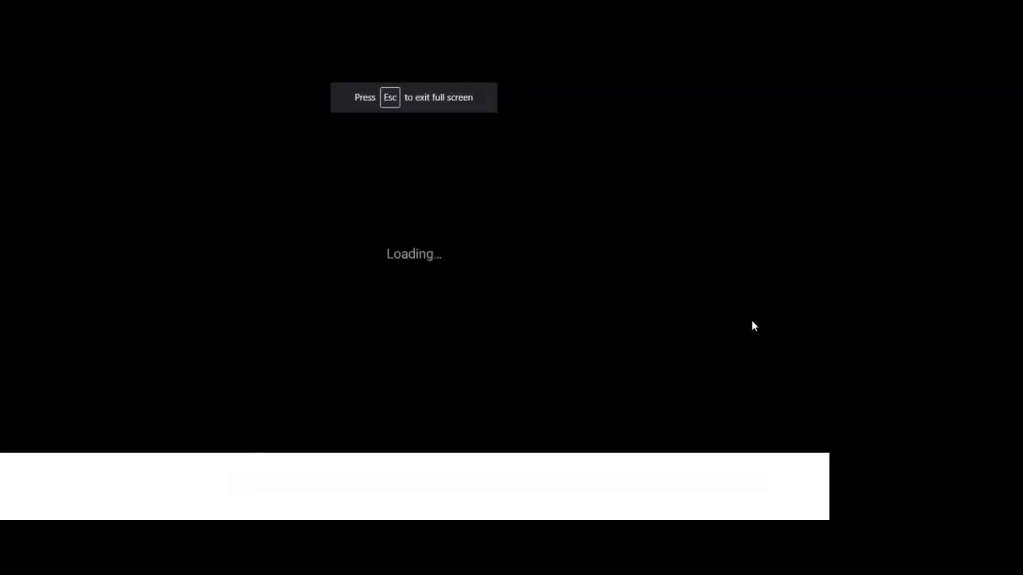
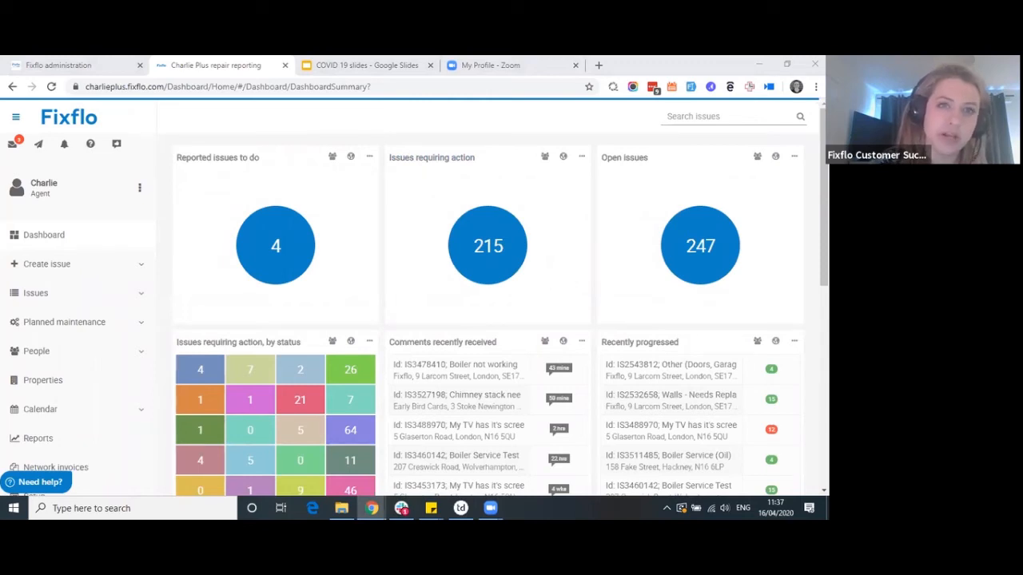
Open the ownership filter on a dashboard widget
left_click(490, 158)
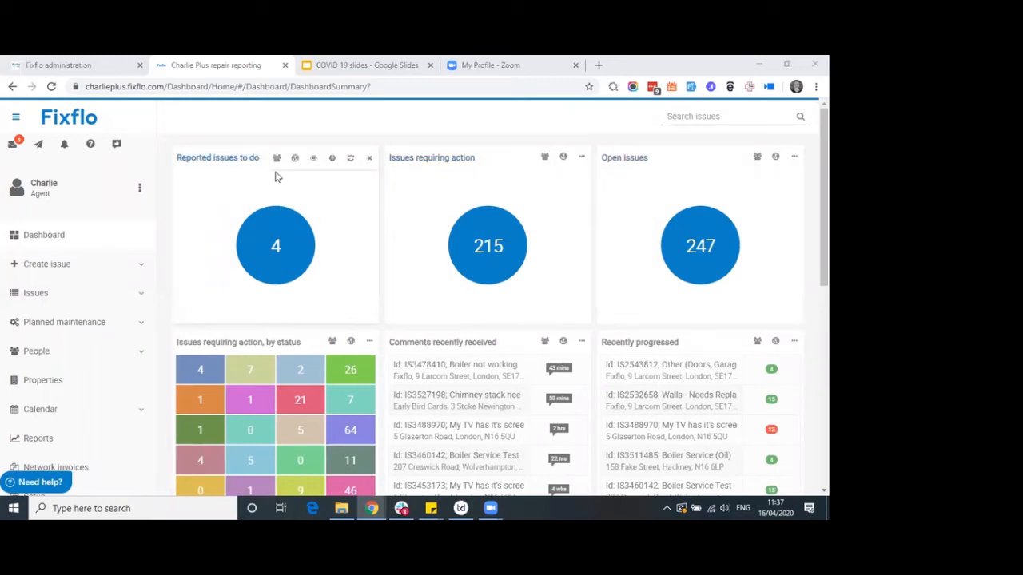
Filter the Reported issues to do widget to My (only), checking its issue list before and after
mouse_move(276, 172)
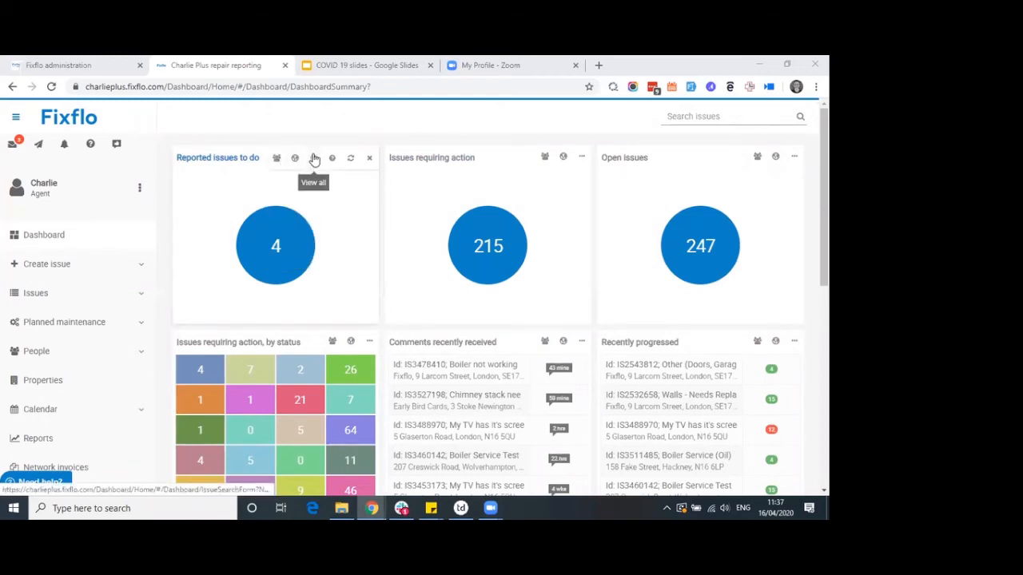
left_click(312, 159)
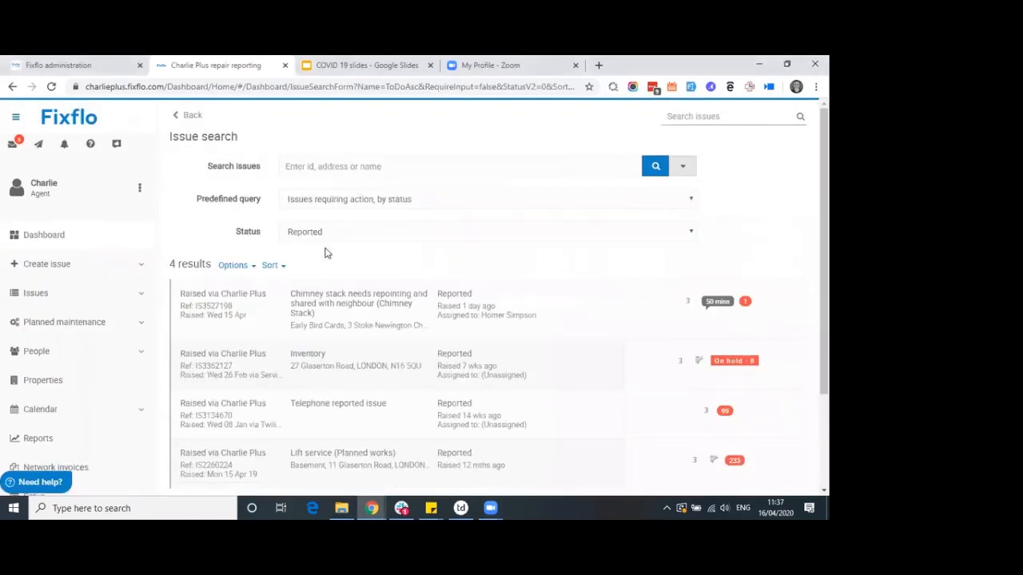
left_click(56, 238)
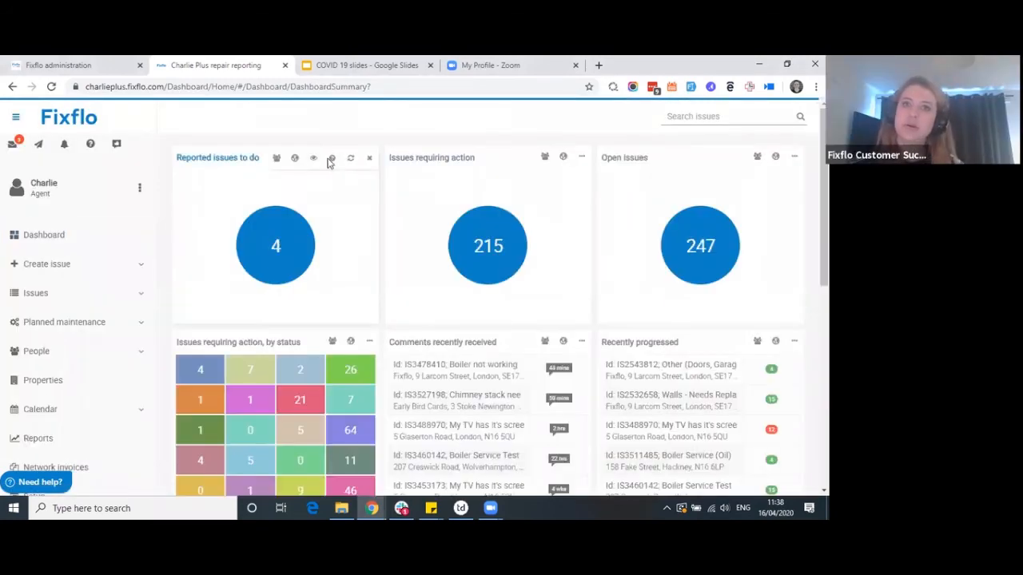
mouse_move(273, 162)
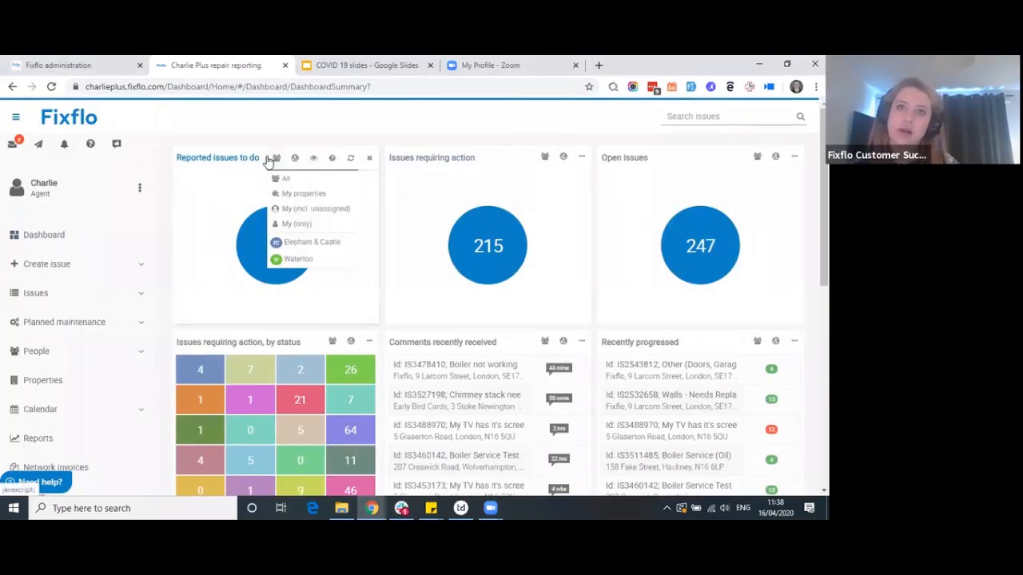
left_click(290, 225)
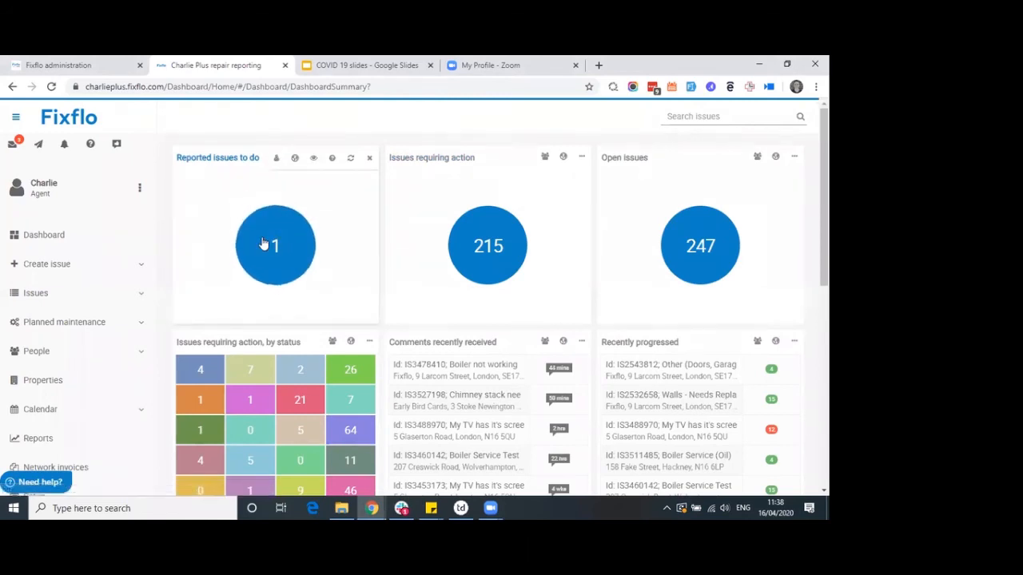
left_click(316, 162)
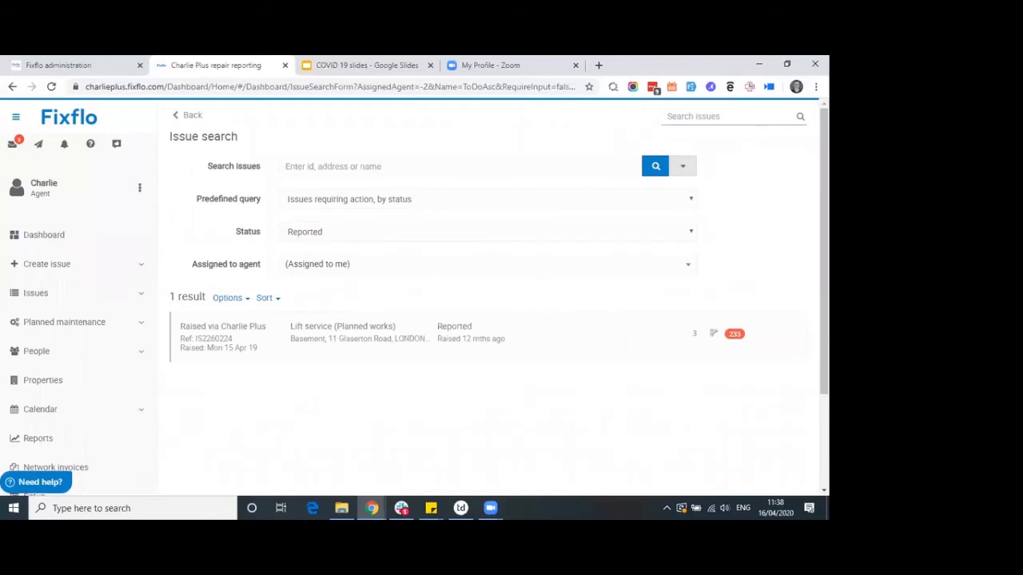
left_click(50, 235)
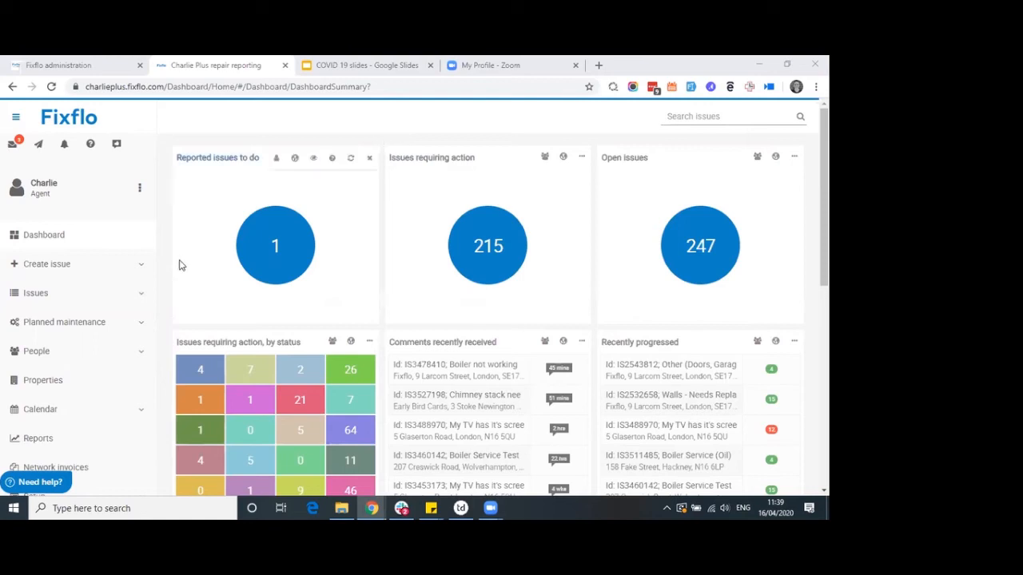
Open the agency Settings page under Setup and expand the General section
scroll(148, 306, "down", 1)
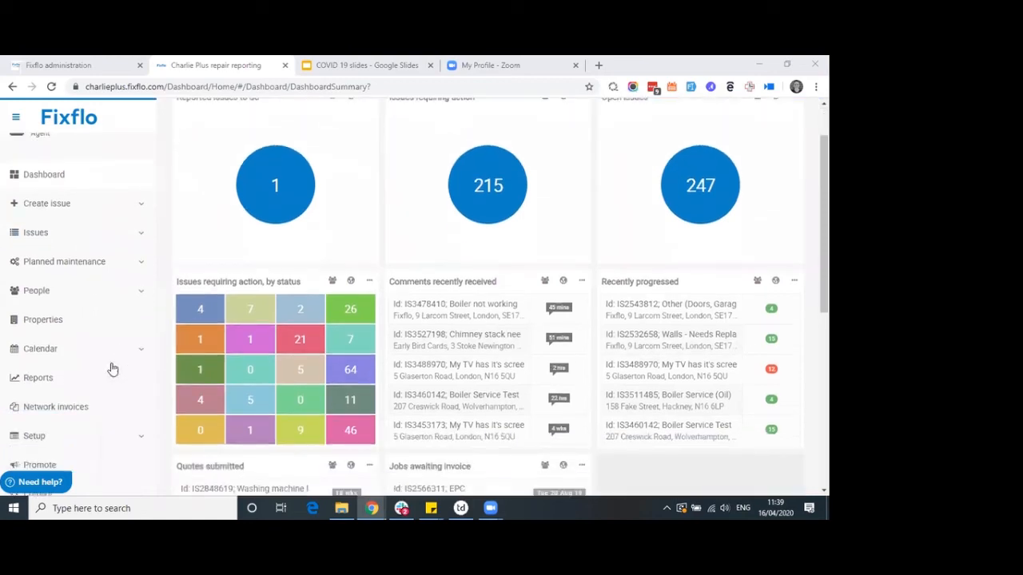
left_click(88, 442)
scroll(100, 411, "down", 2)
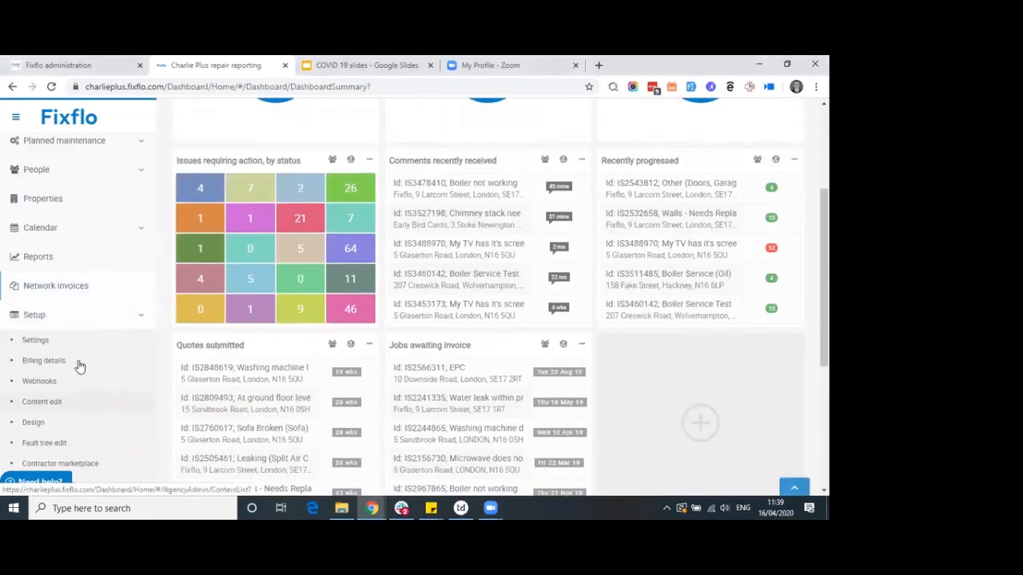
left_click(42, 343)
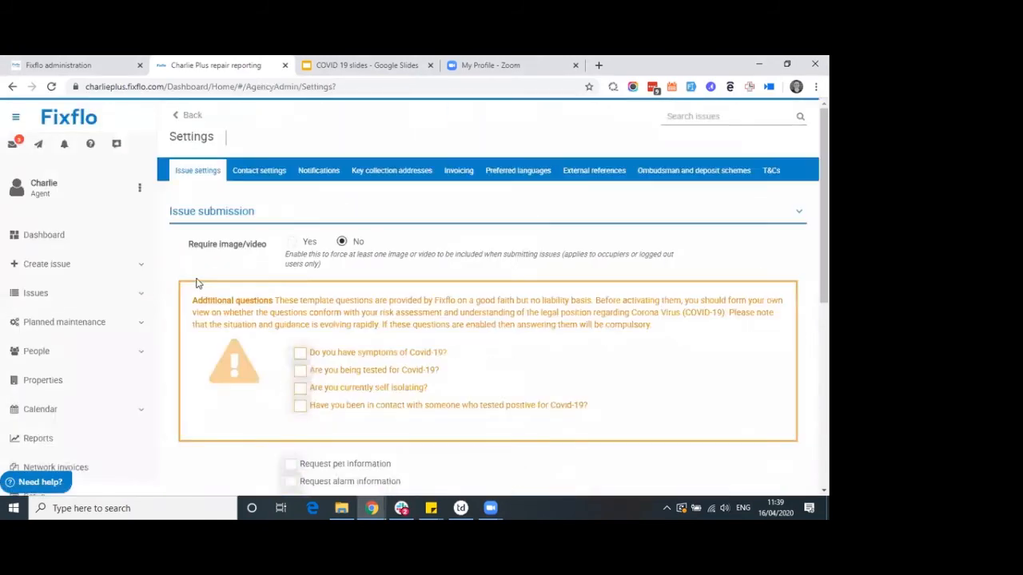
scroll(183, 293, "down", 4)
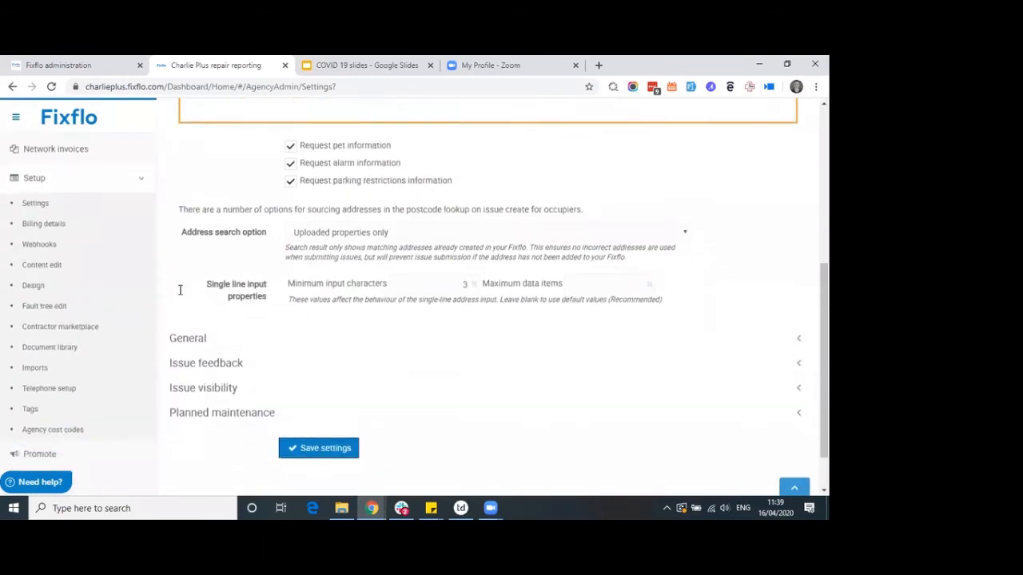
left_click(179, 296)
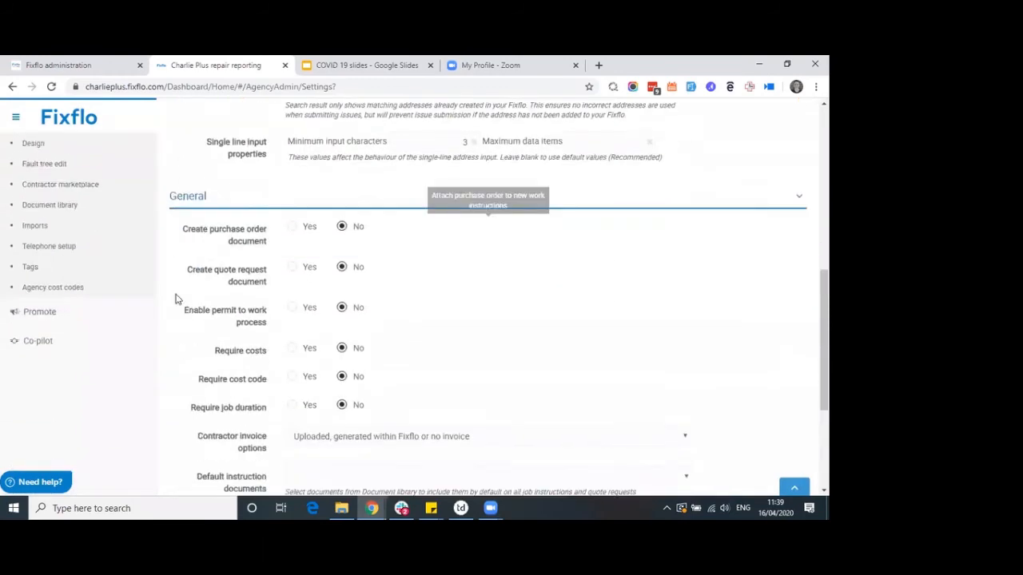
Review the Contractor invoice options choices without changing them, then return to the dashboard
left_click_drag(271, 364, 189, 350)
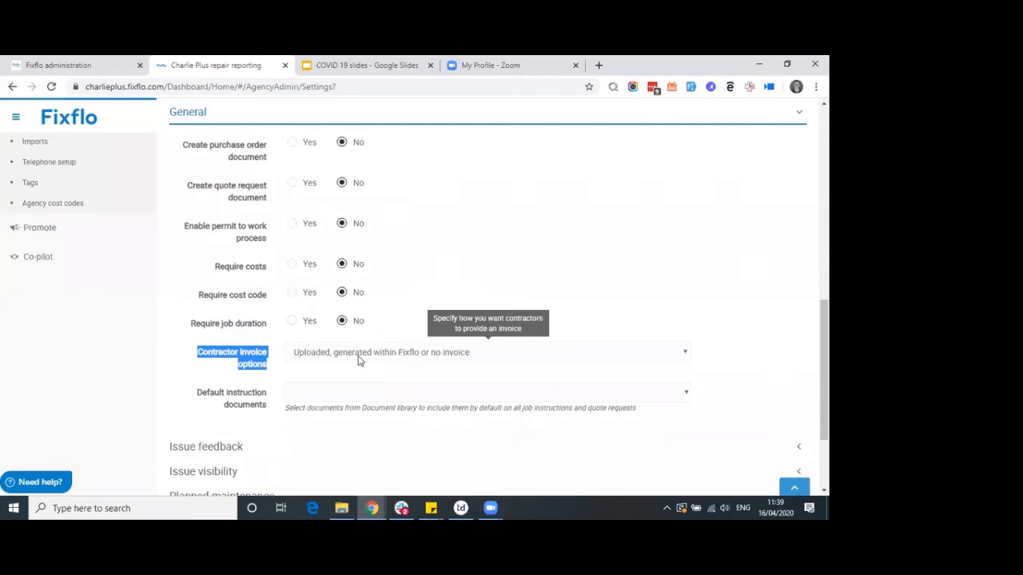
left_click(425, 354)
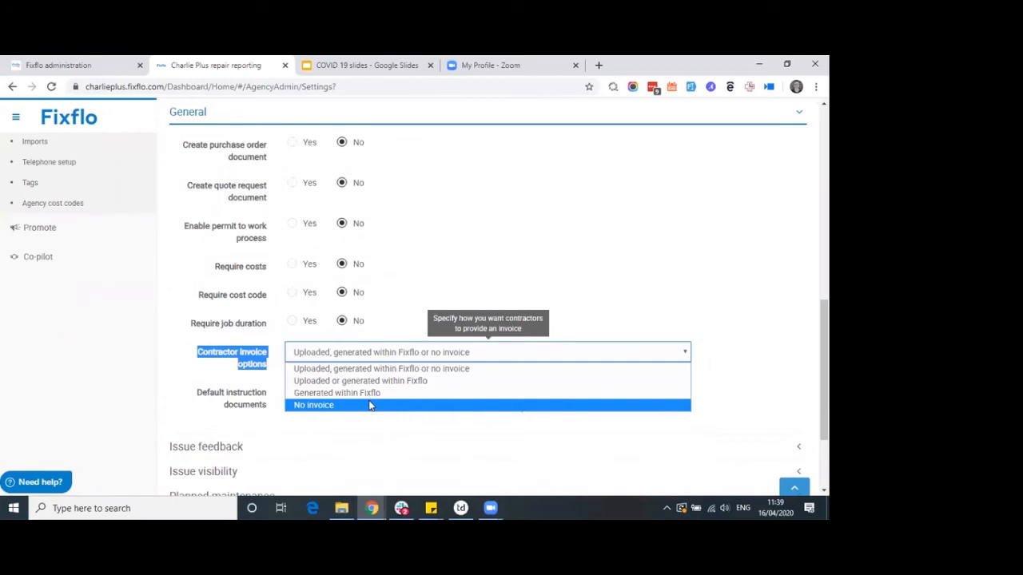
left_click(176, 341)
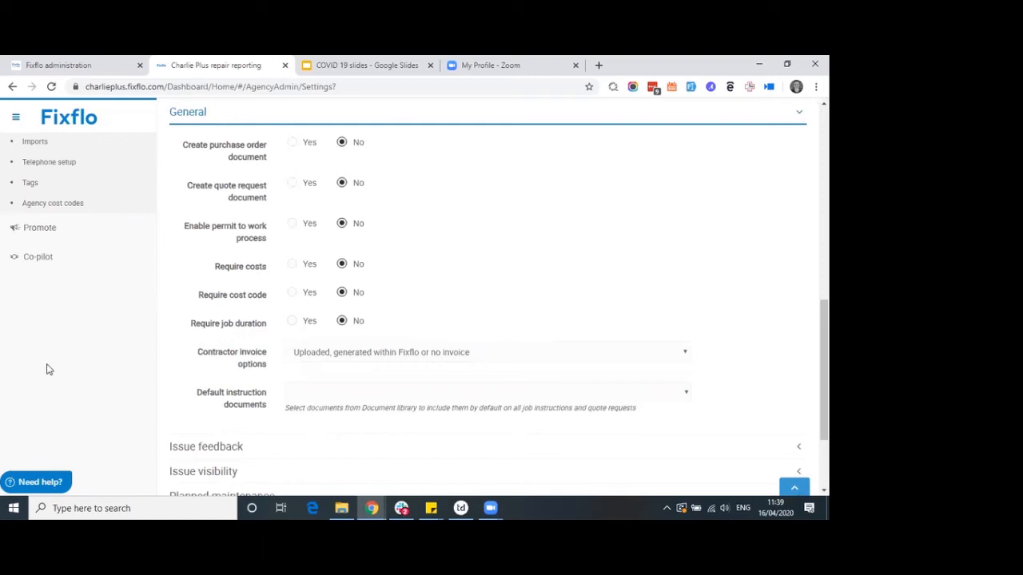
scroll(171, 341, "up", 1)
scroll(171, 342, "up", 1)
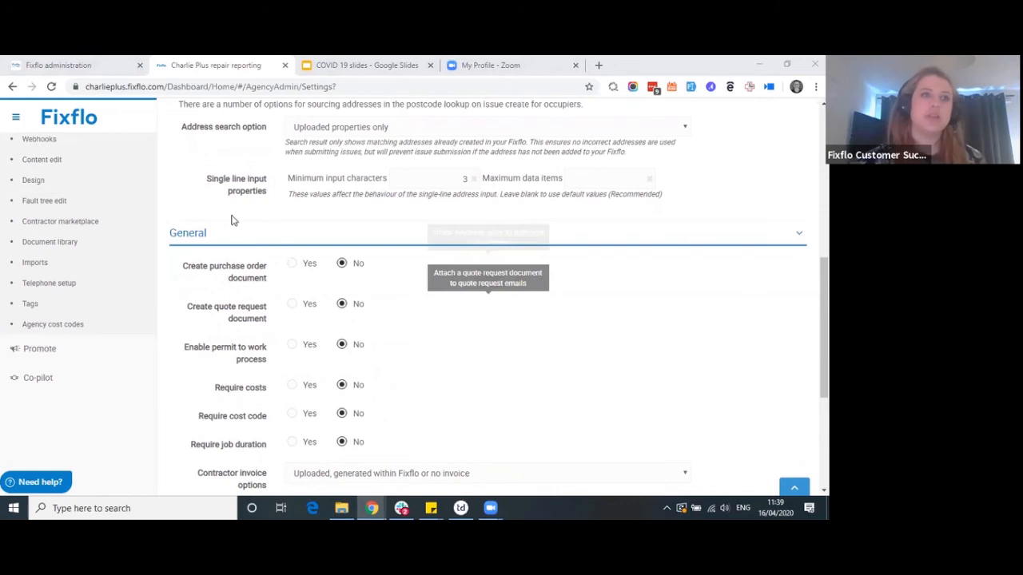
scroll(68, 174, "up", 4)
scroll(64, 176, "up", 2)
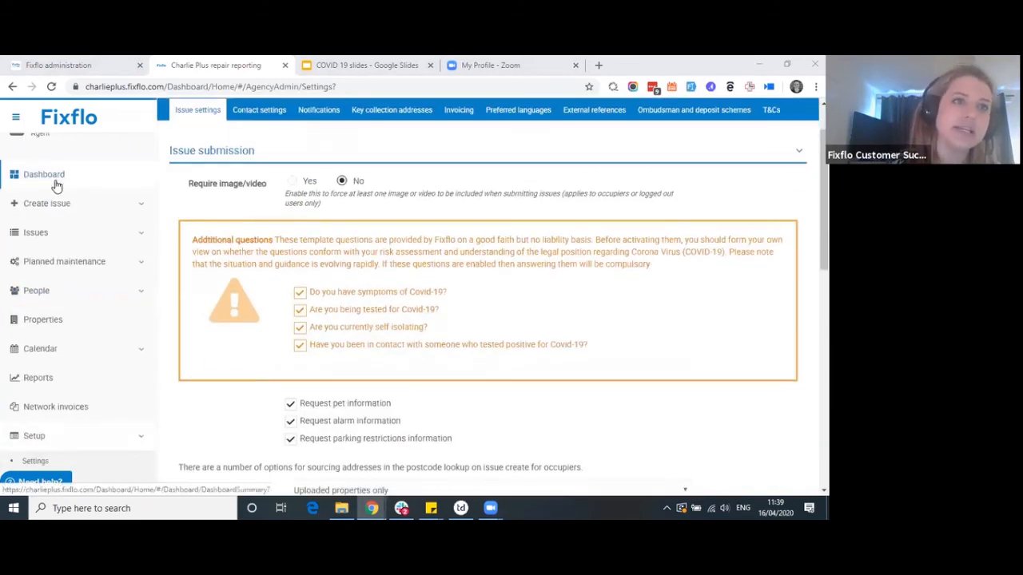
left_click(55, 180)
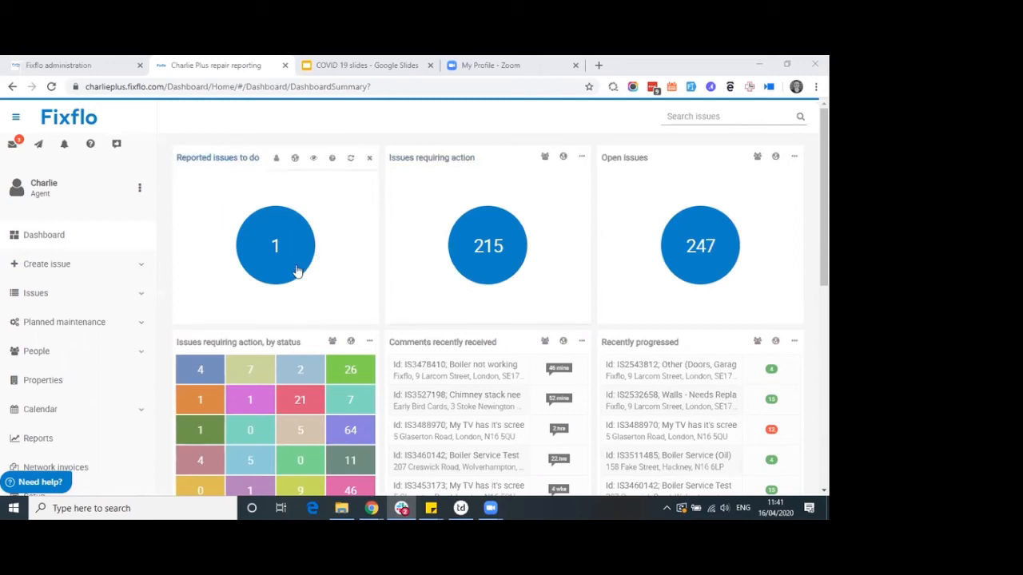
scroll(176, 320, "down", 1)
scroll(176, 319, "down", 3)
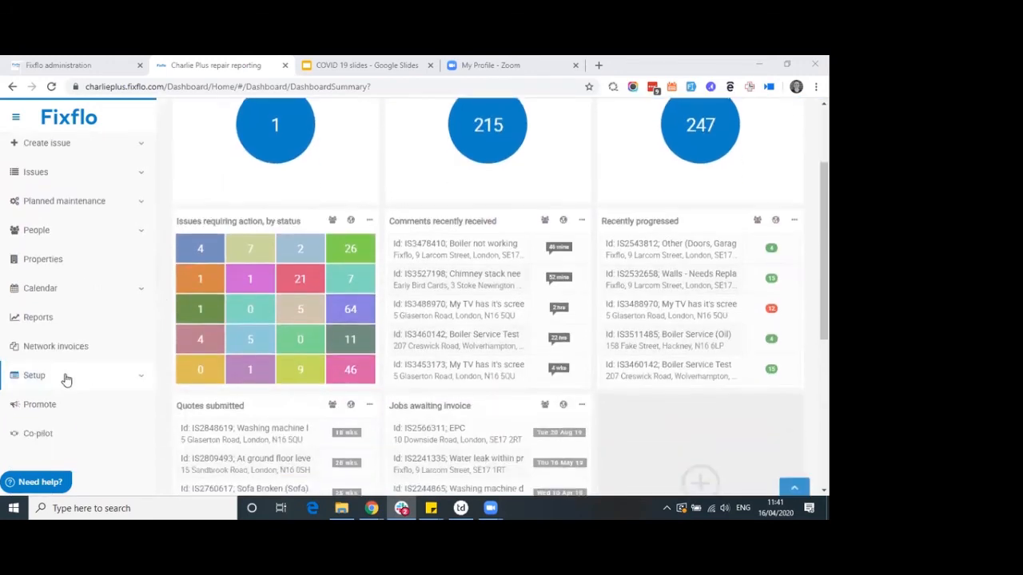
left_click(75, 319)
left_click(411, 162)
type("count of")
key("Return")
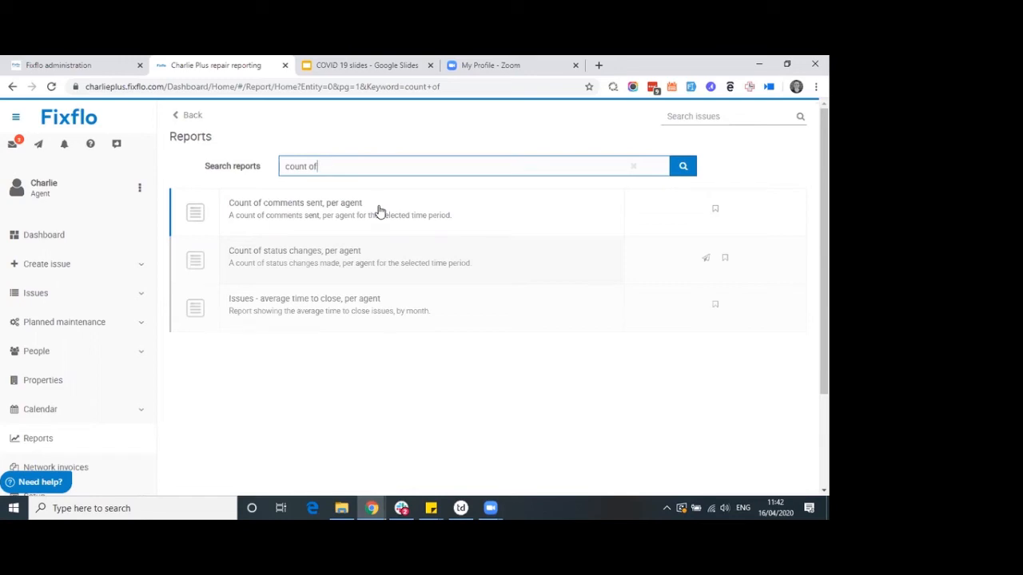
left_click(56, 189)
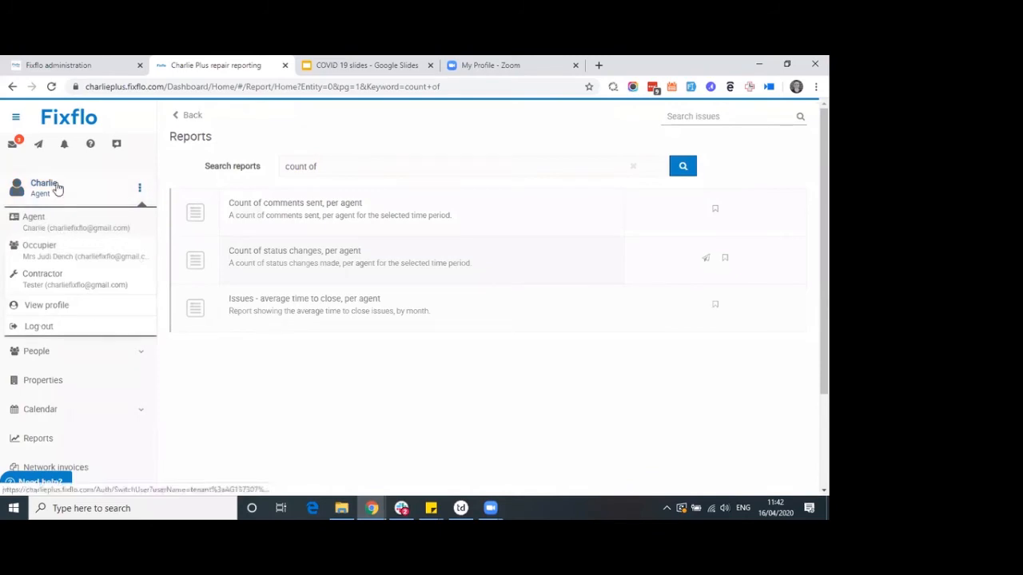
left_click(169, 165)
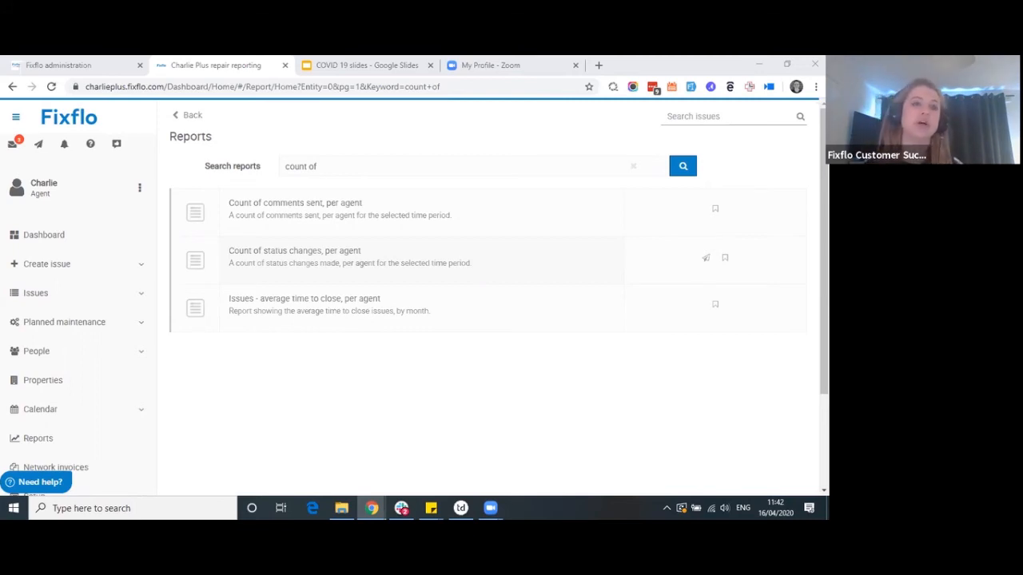
left_click(96, 232)
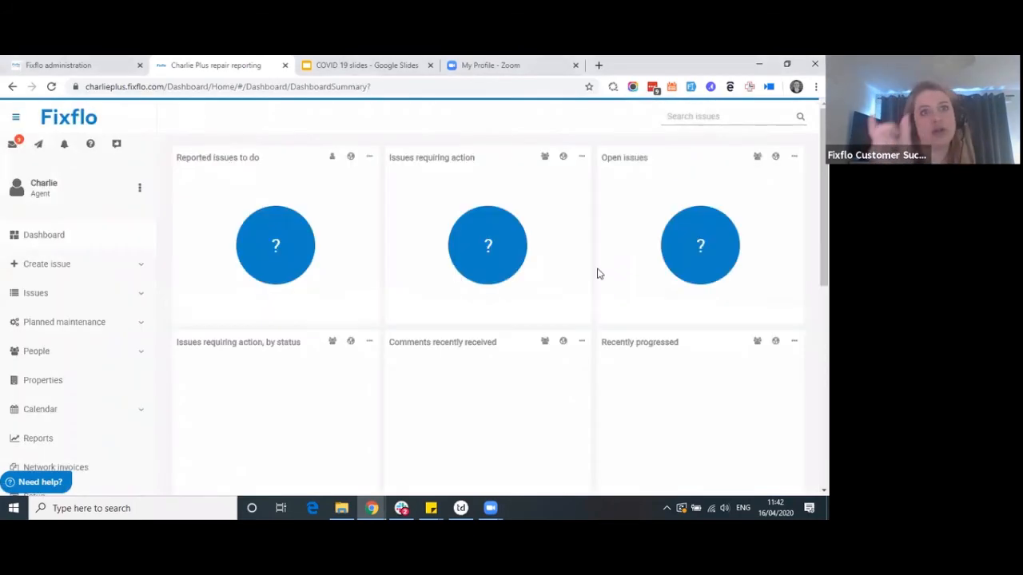
Open the quotes-requested issue 'My TV has it's screen cracked' and view the Double Glazed contractor's progress
scroll(425, 287, "down", 1)
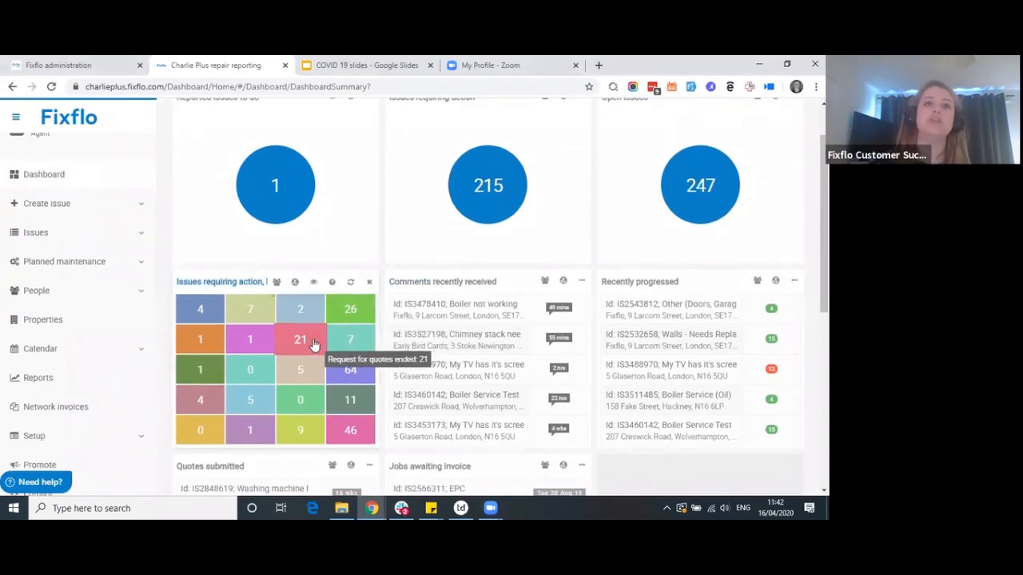
left_click(255, 340)
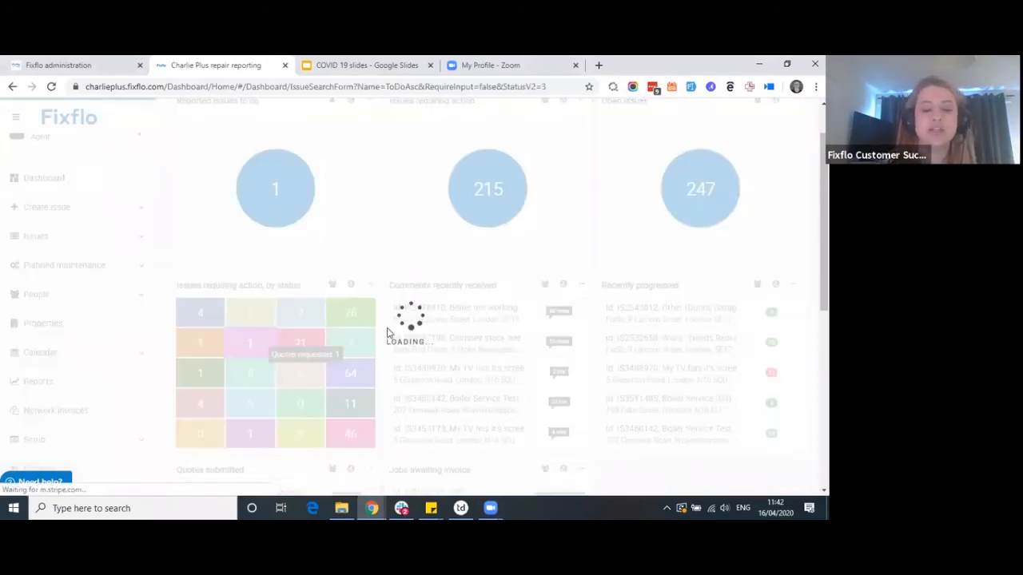
left_click(395, 305)
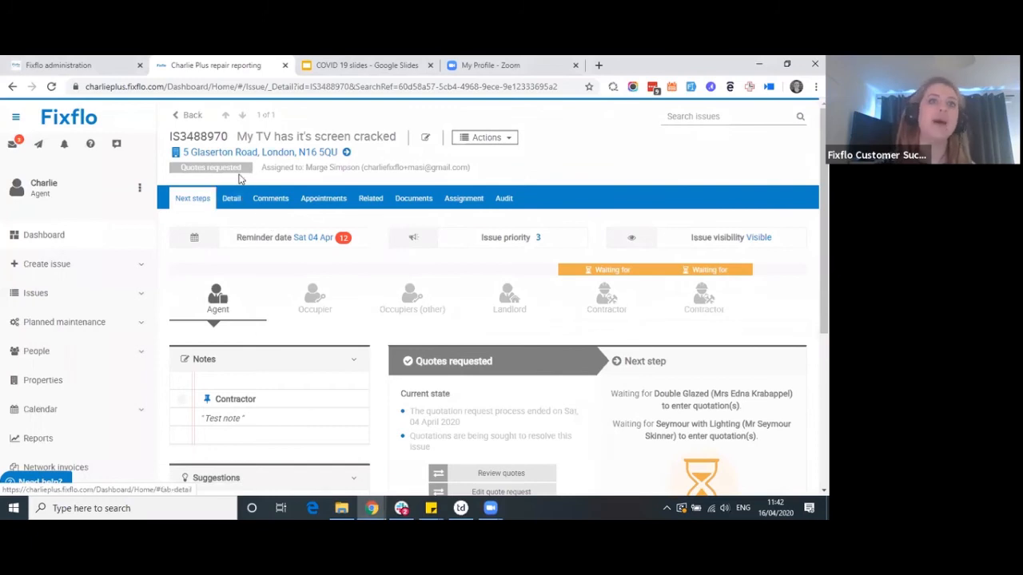
left_click_drag(242, 170, 182, 171)
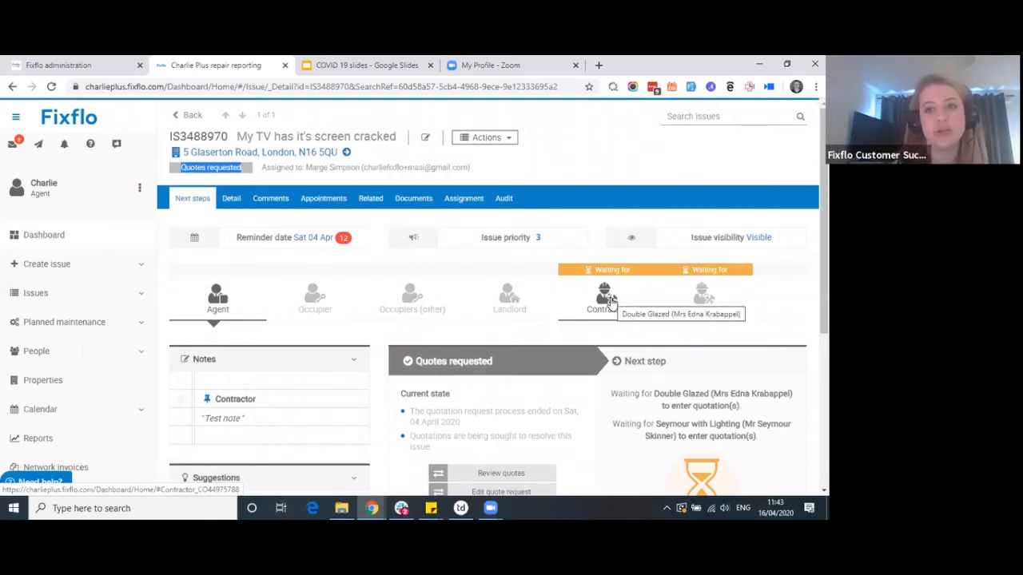
left_click(611, 302)
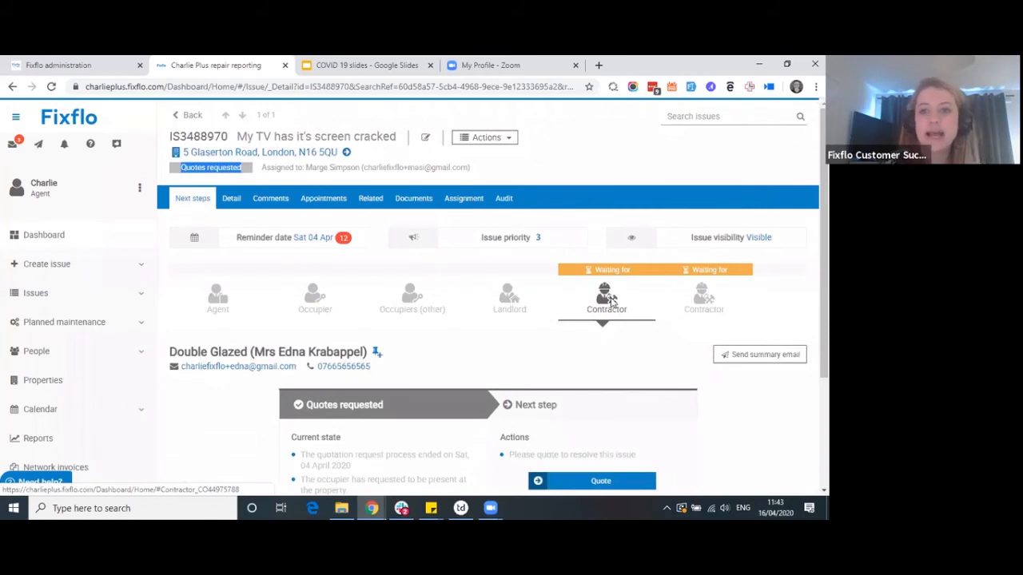
scroll(612, 301, "down", 1)
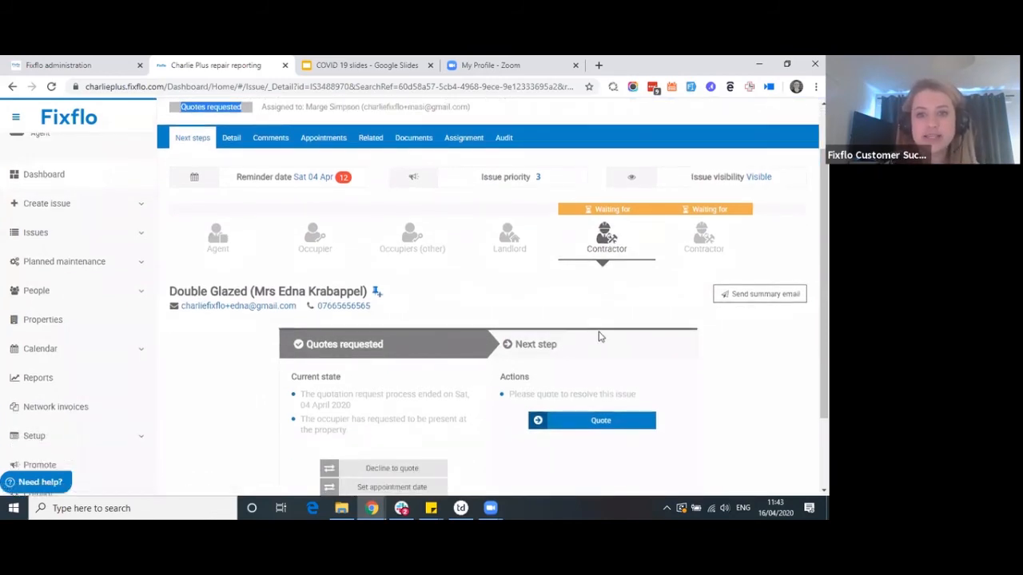
Submit and confirm a quote with detail 'You can do this on behalf of the contractor :)'
left_click(596, 424)
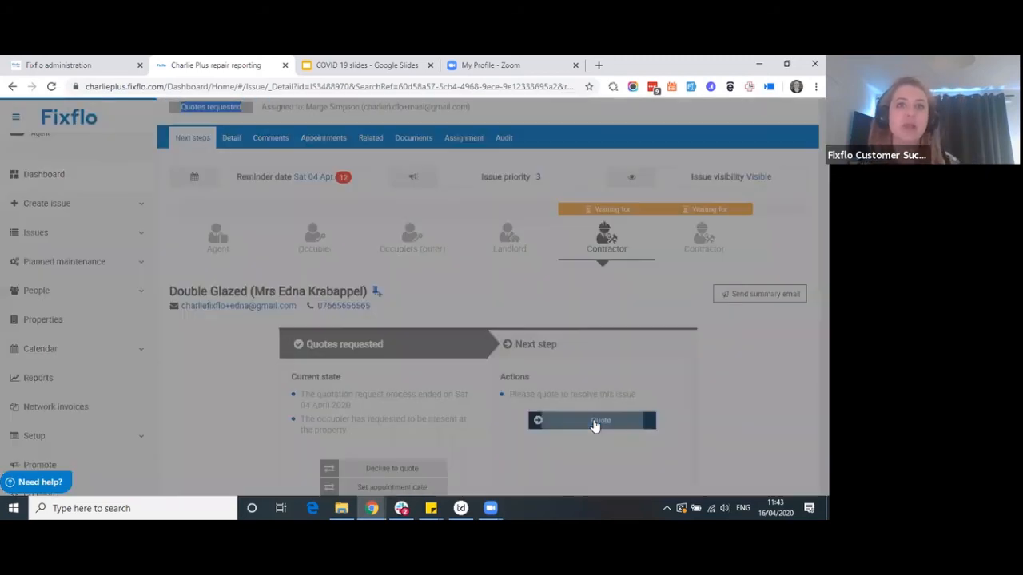
scroll(272, 292, "down", 1)
left_click(224, 310)
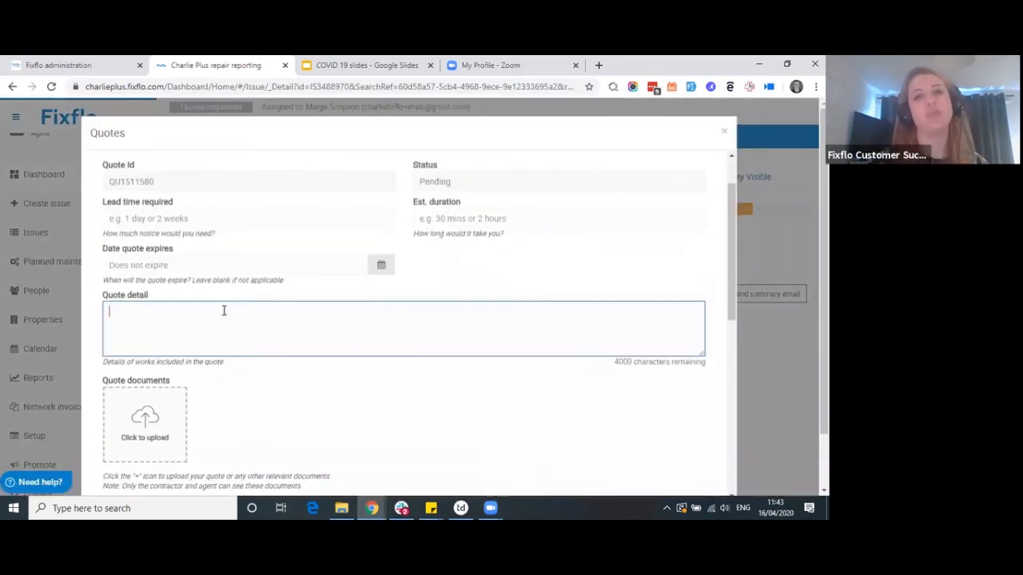
type("You can do")
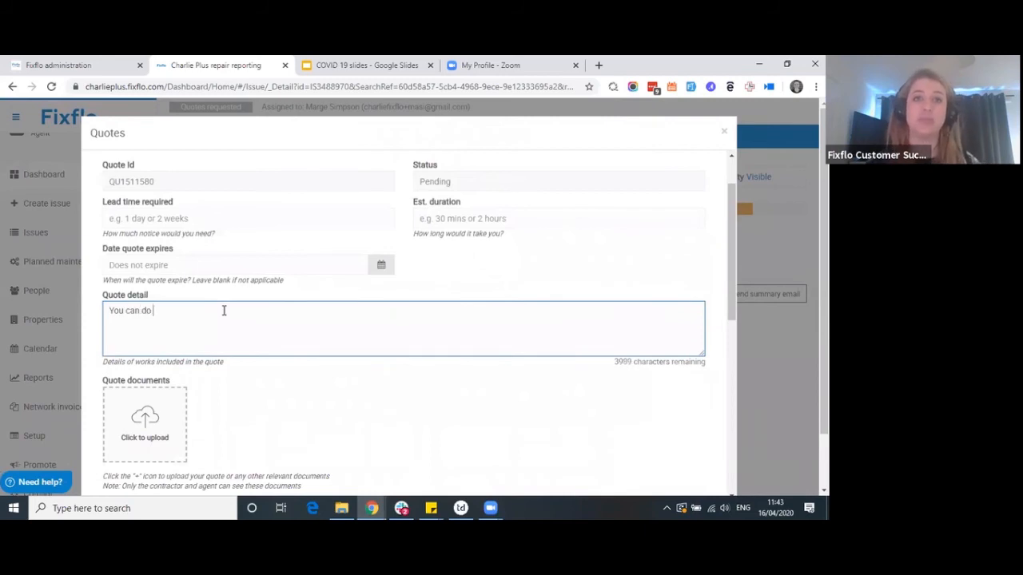
type(" this on behalf o")
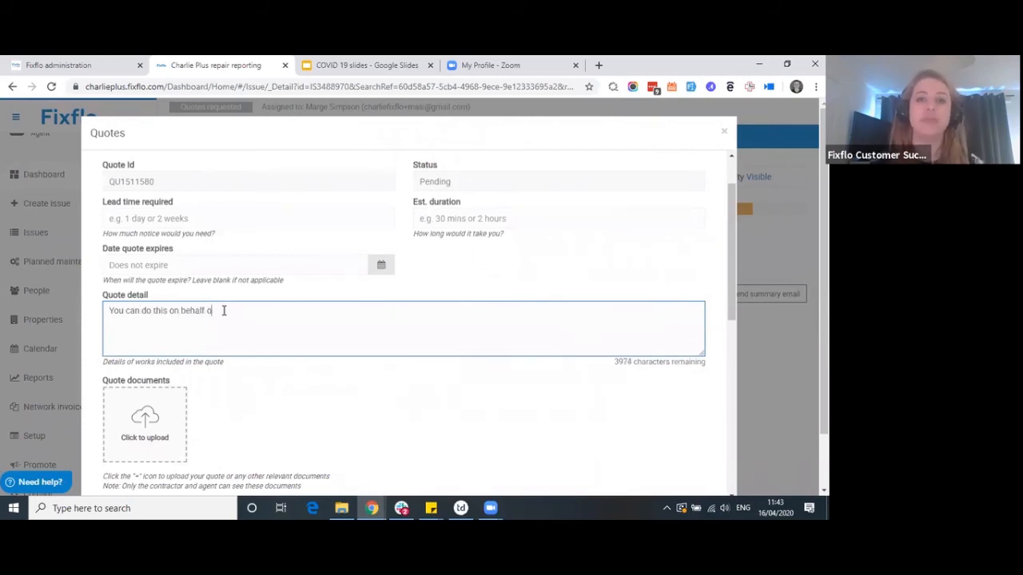
type("f the contractor :)")
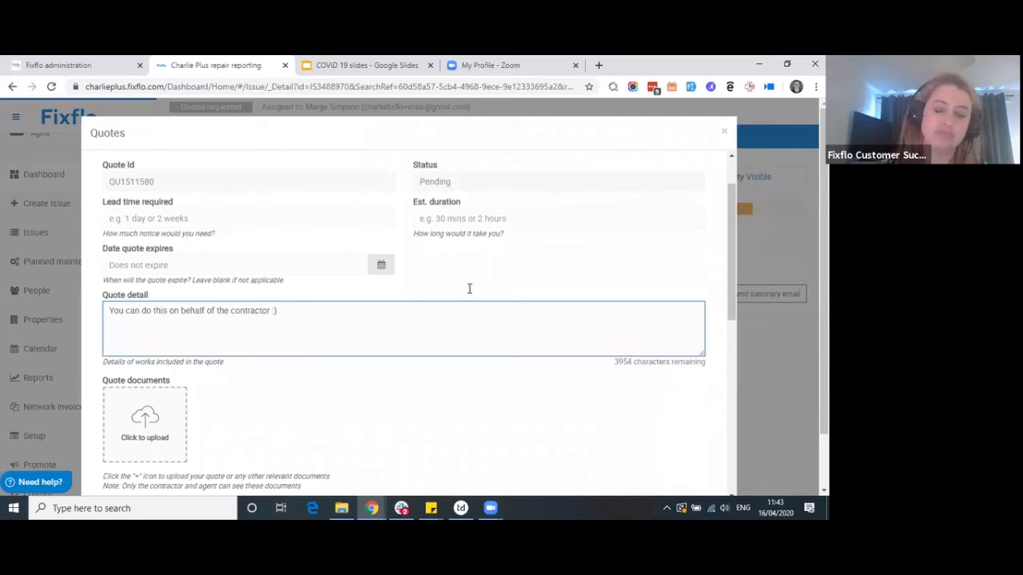
scroll(471, 292, "down", 1)
scroll(755, 328, "down", 2)
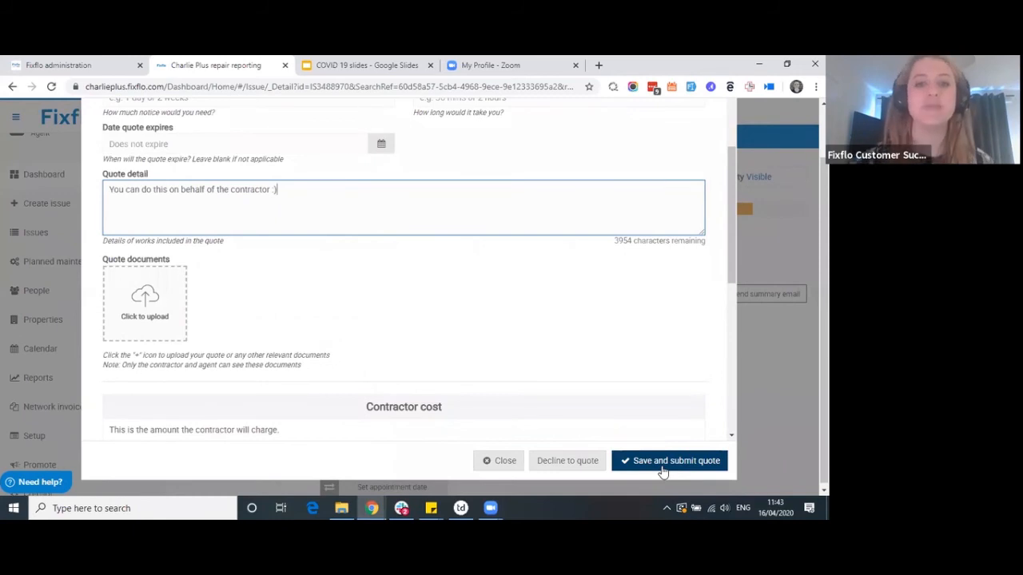
left_click(649, 458)
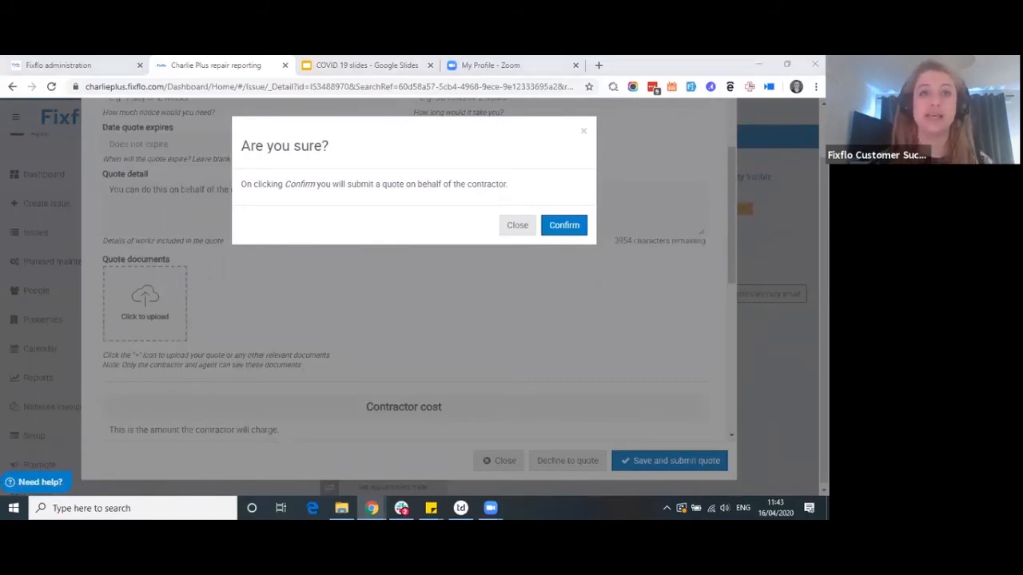
left_click(562, 226)
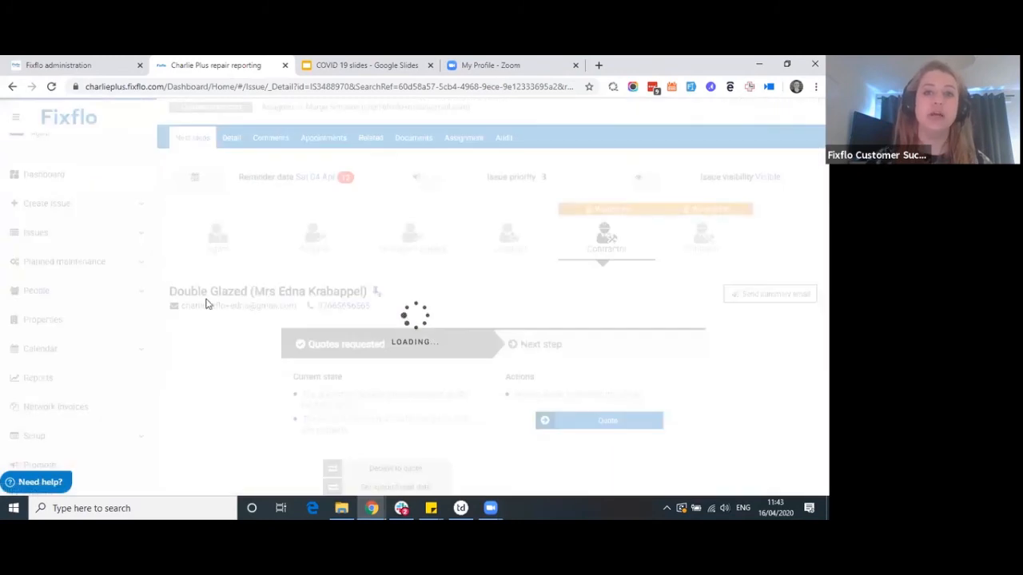
scroll(328, 277, "down", 1)
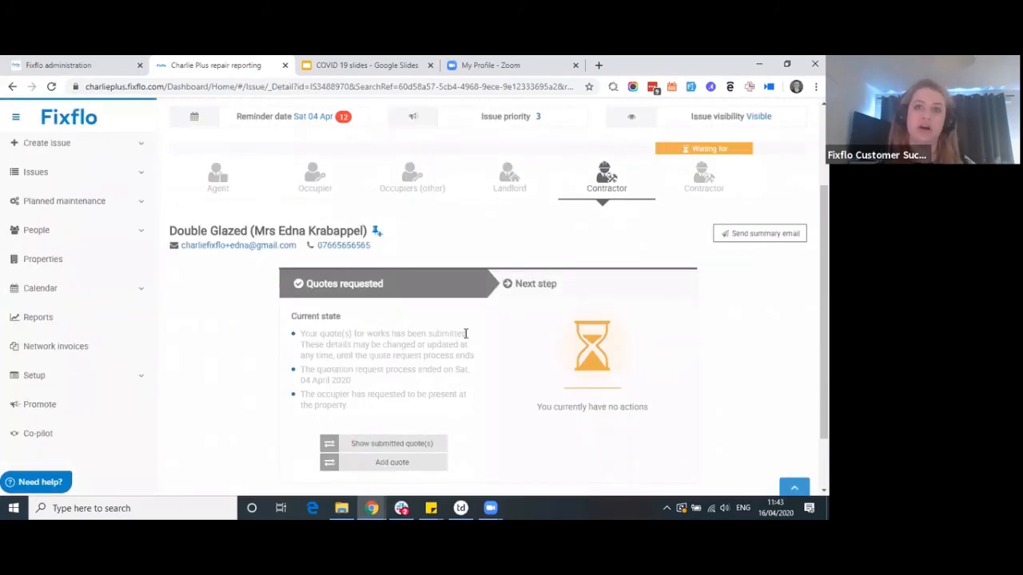
left_click_drag(468, 335, 295, 333)
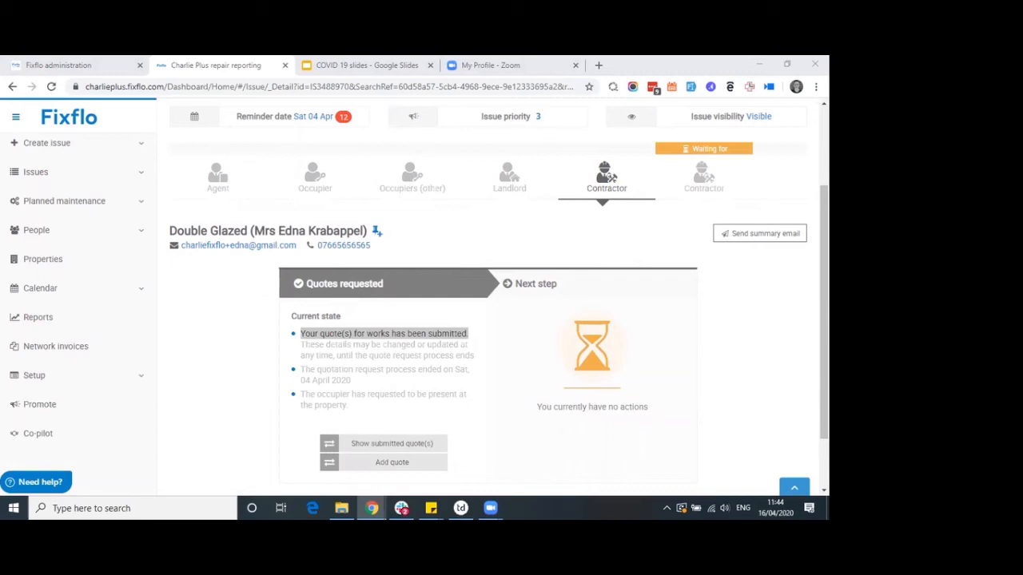
scroll(75, 222, "up", 3)
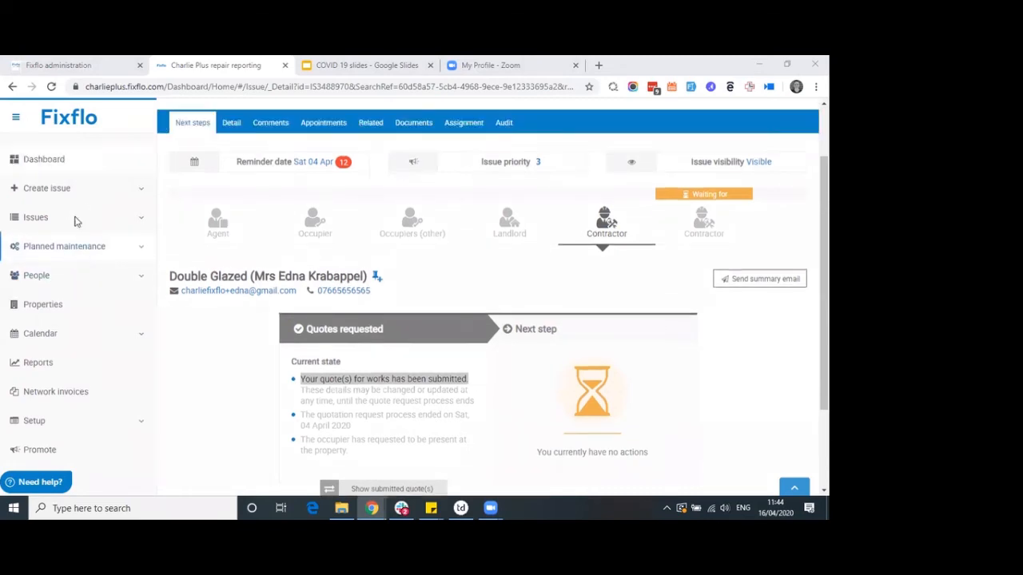
Return to the dashboard and review the issues-requiring-action status tiles, including 26 awaiting instruction
left_click(62, 237)
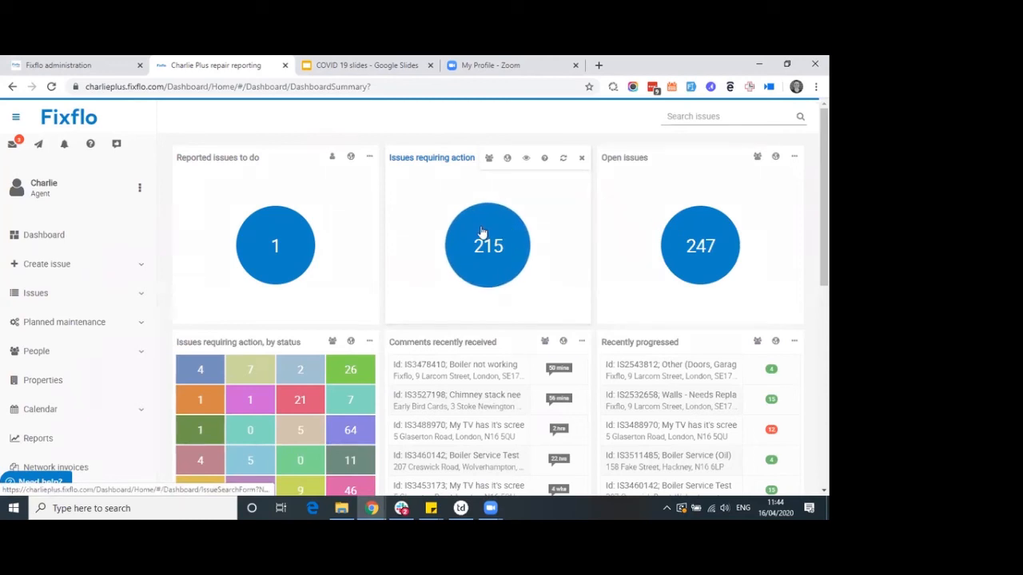
scroll(327, 256, "down", 1)
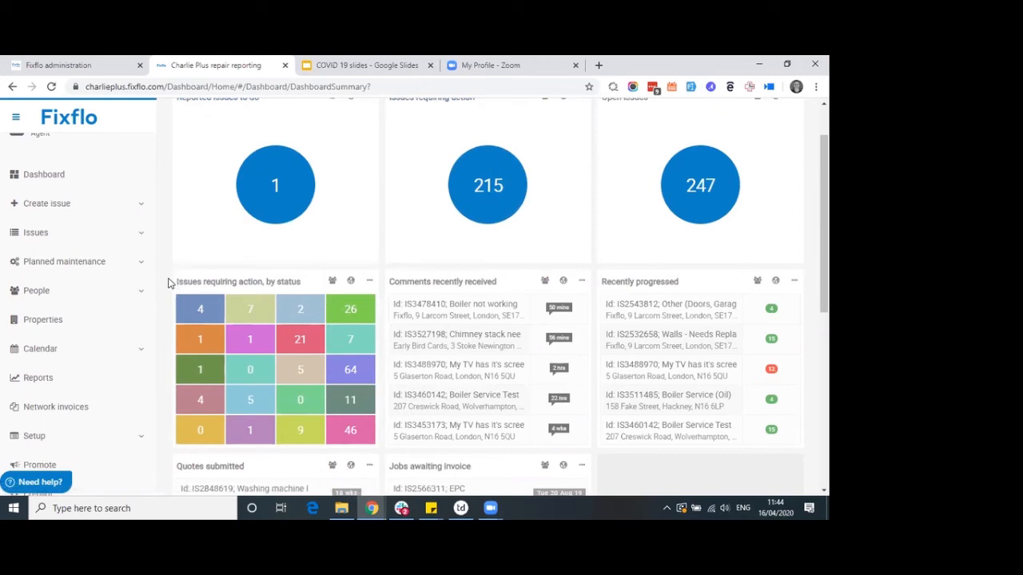
mouse_move(197, 306)
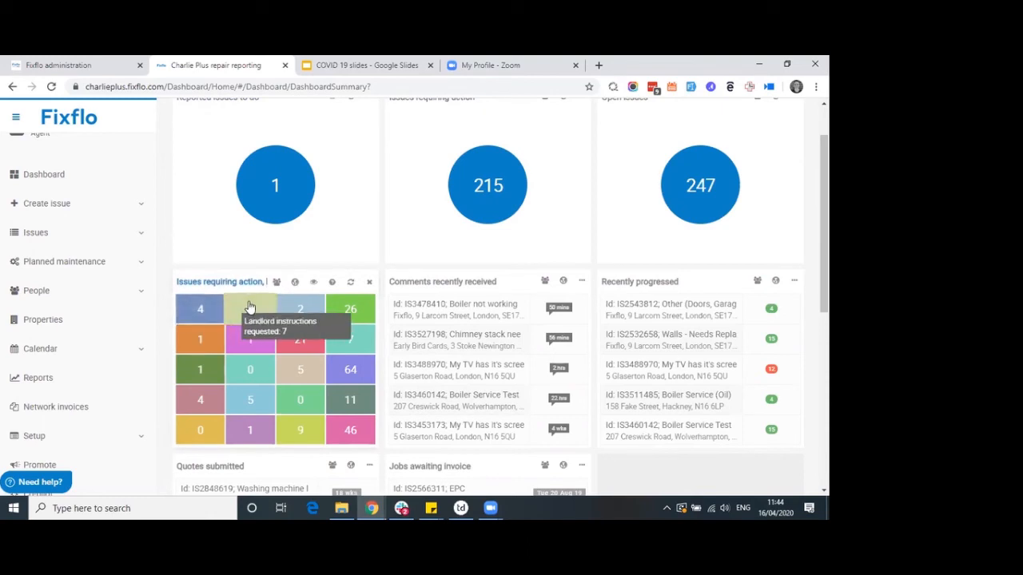
mouse_move(296, 310)
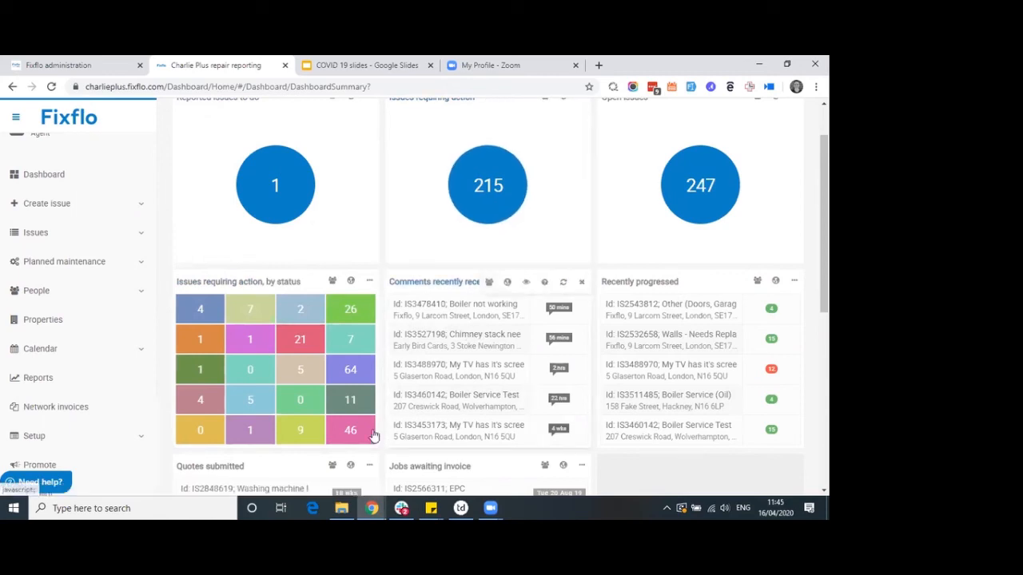
mouse_move(336, 441)
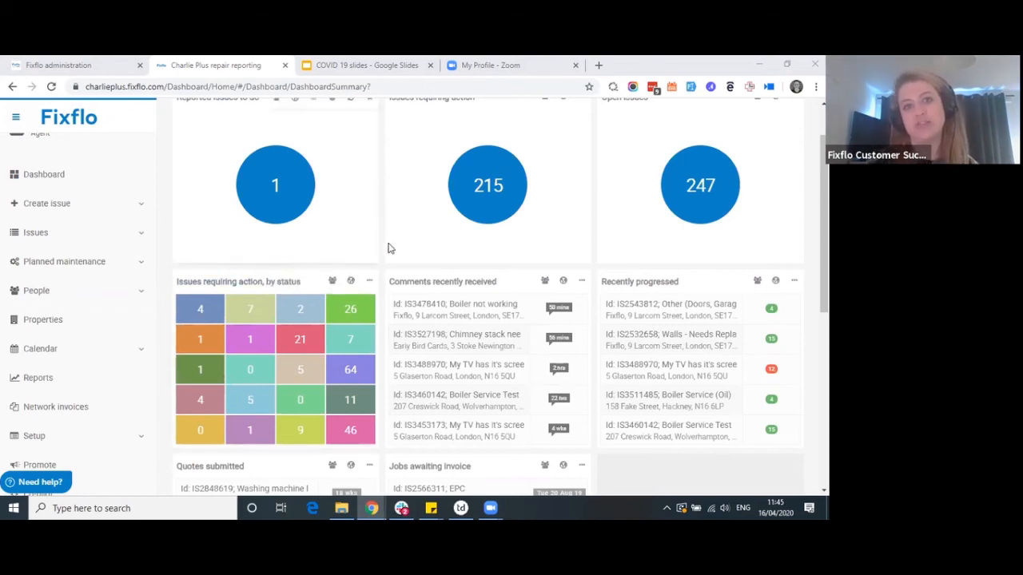
Scroll back up to the dashboard's issue summary widgets
scroll(400, 251, "up", 2)
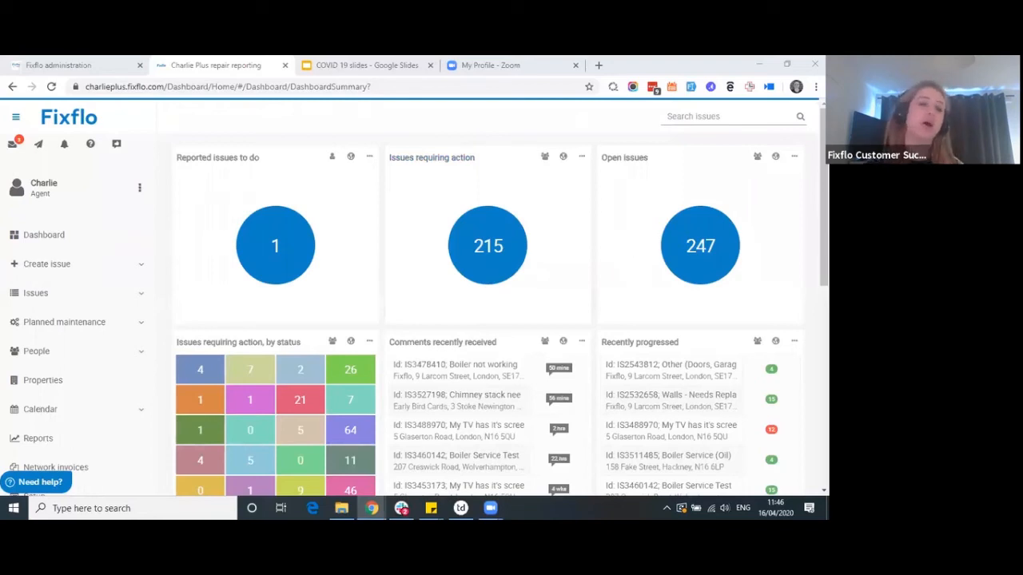
Show the Create issue options, then open the Properties list of 68 properties
left_click(90, 271)
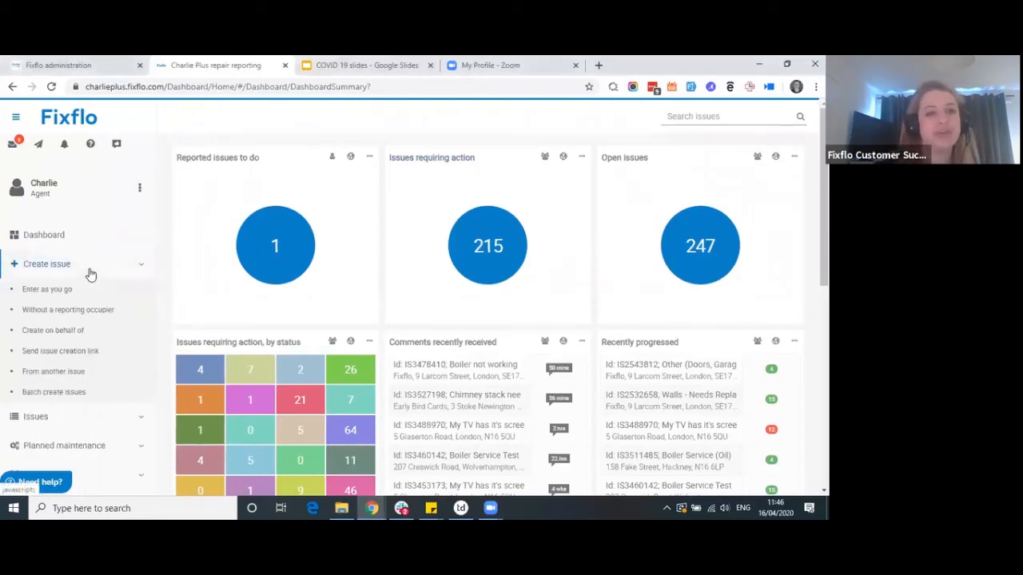
scroll(90, 271, "down", 1)
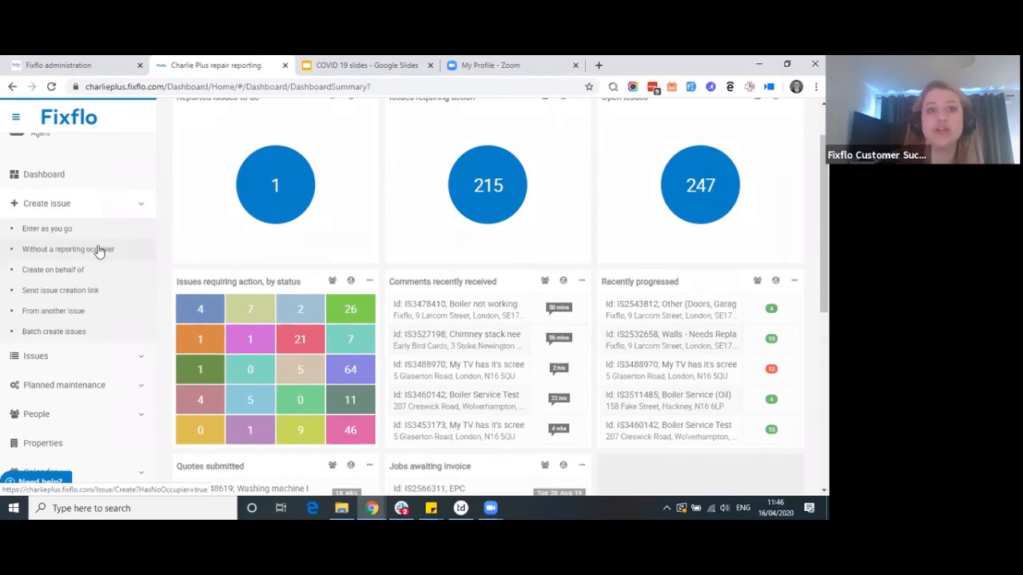
left_click(67, 445)
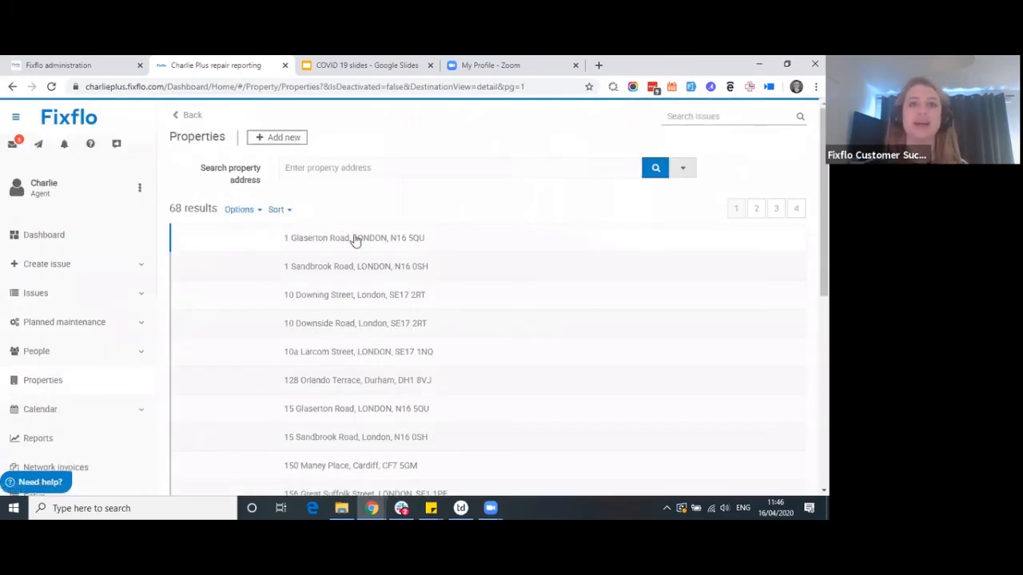
left_click(368, 168)
type("fixflo")
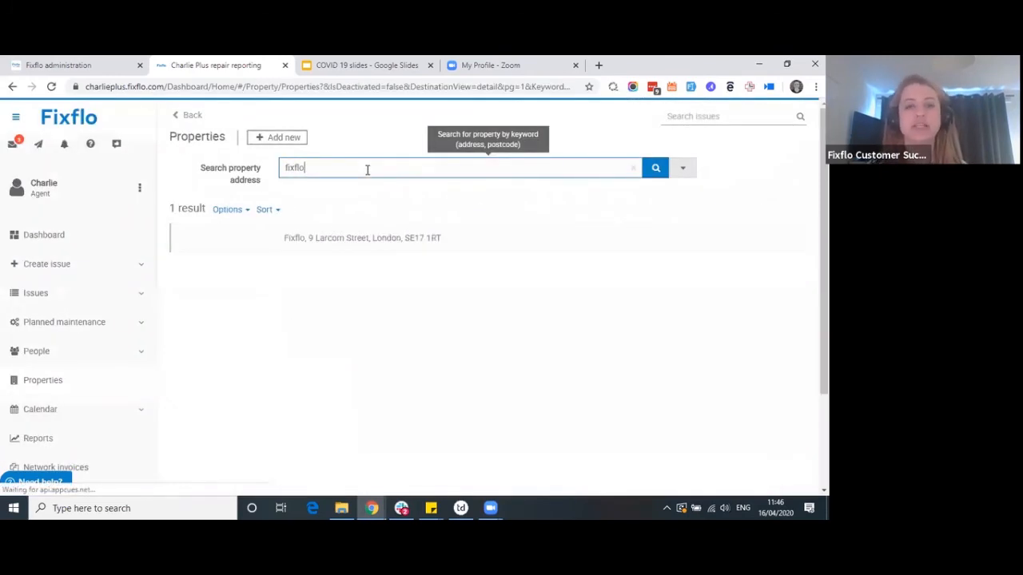
left_click(381, 237)
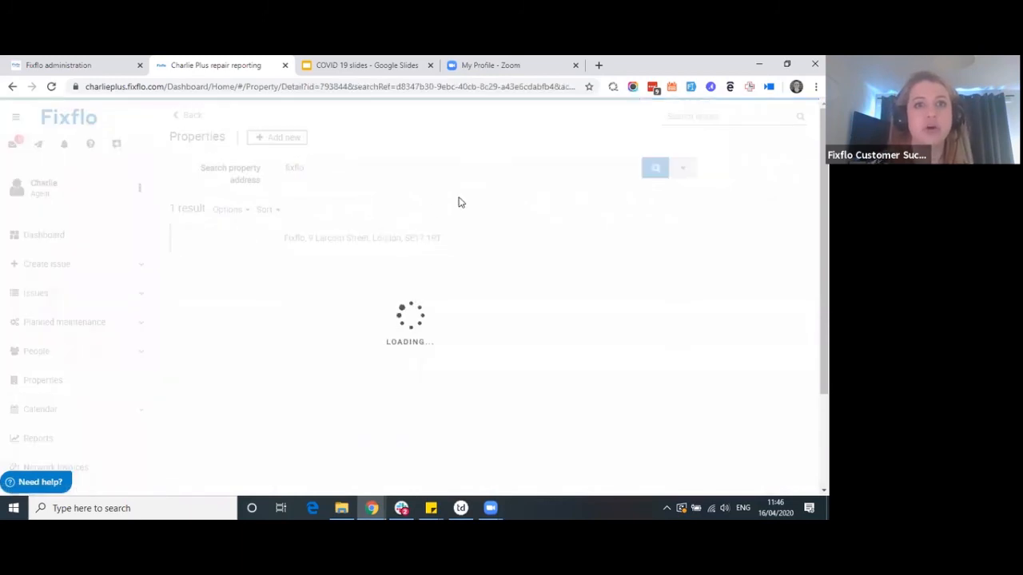
left_click(528, 139)
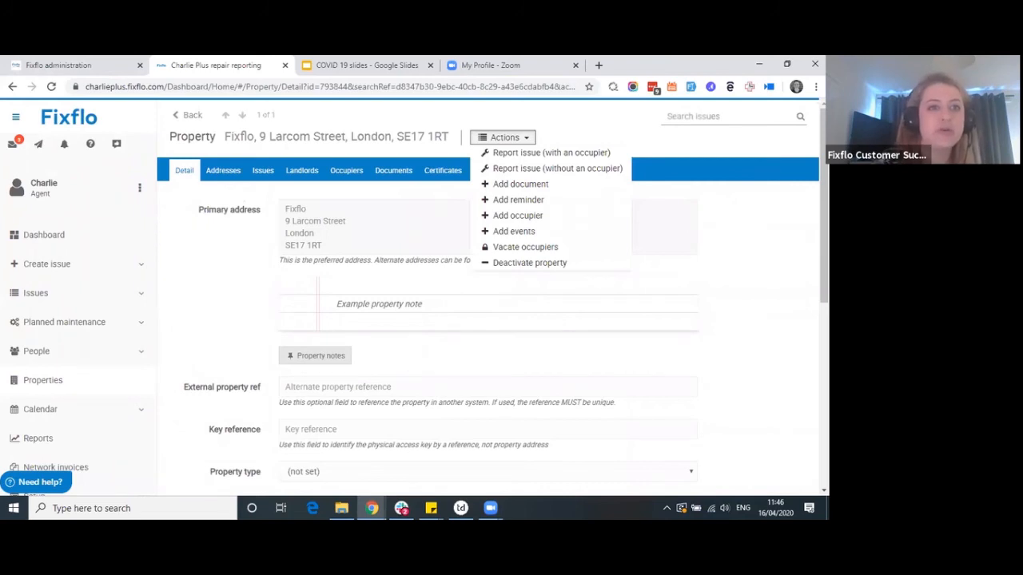
Close the property's Actions menu by expanding the Create issue submenu
left_click(61, 270)
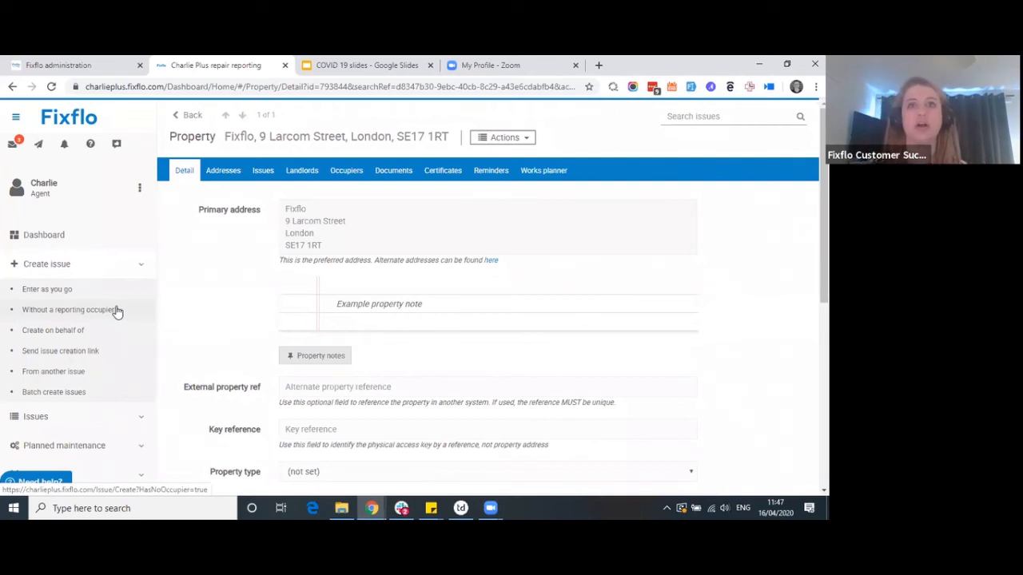
Dismiss the property's actions list and go to the Promote page for telling occupiers about Fixflo
left_click(526, 142)
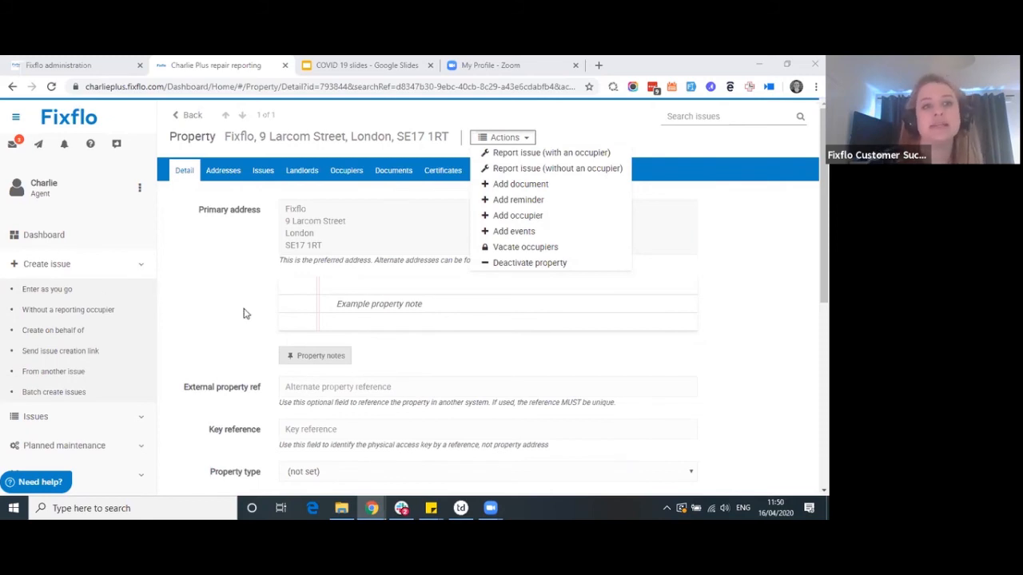
left_click(165, 321)
scroll(166, 323, "down", 3)
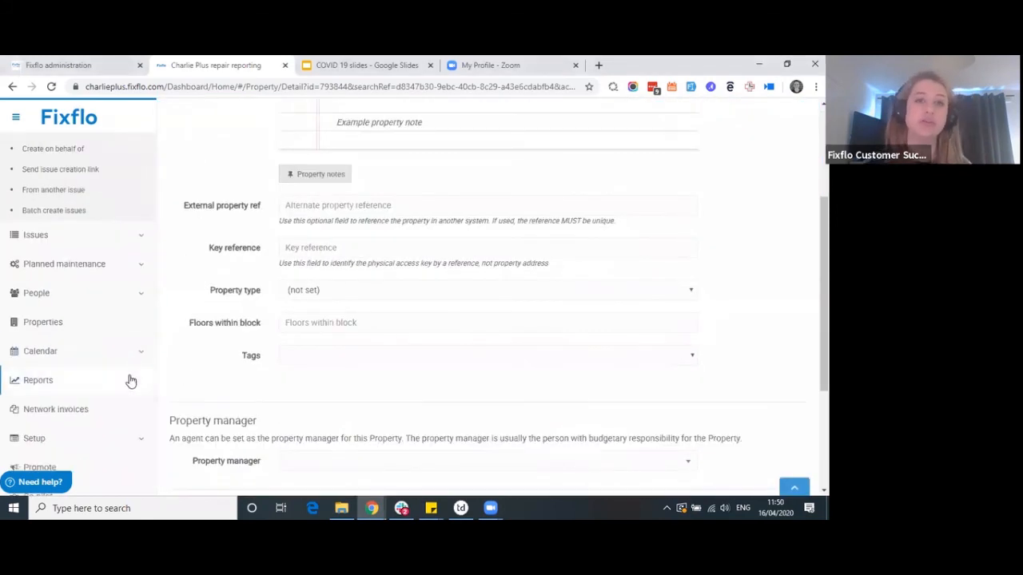
scroll(104, 393, "down", 1)
left_click(50, 409)
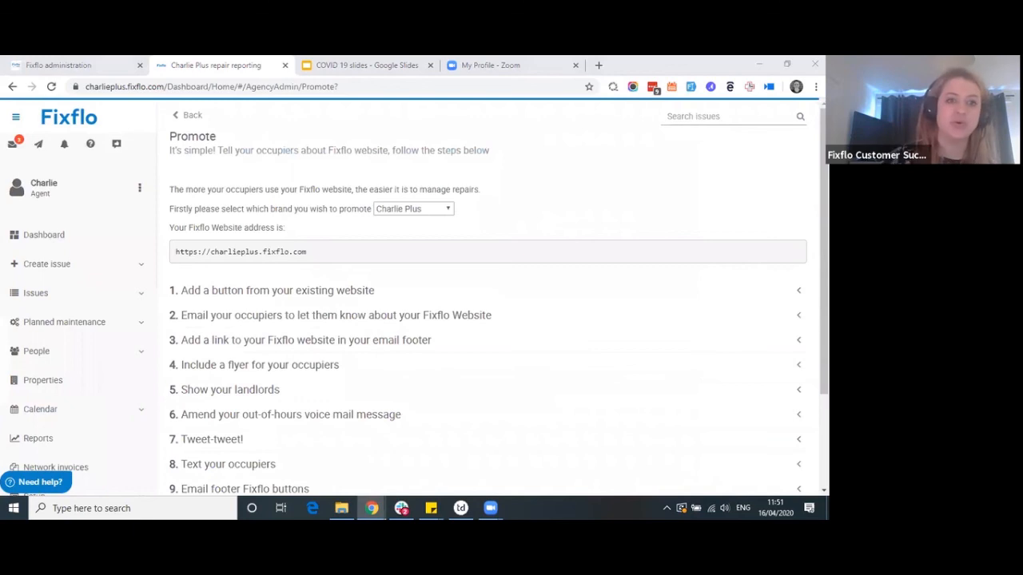
Expand the guidance on texting occupiers and start an SMS to occupiers
scroll(312, 292, "down", 2)
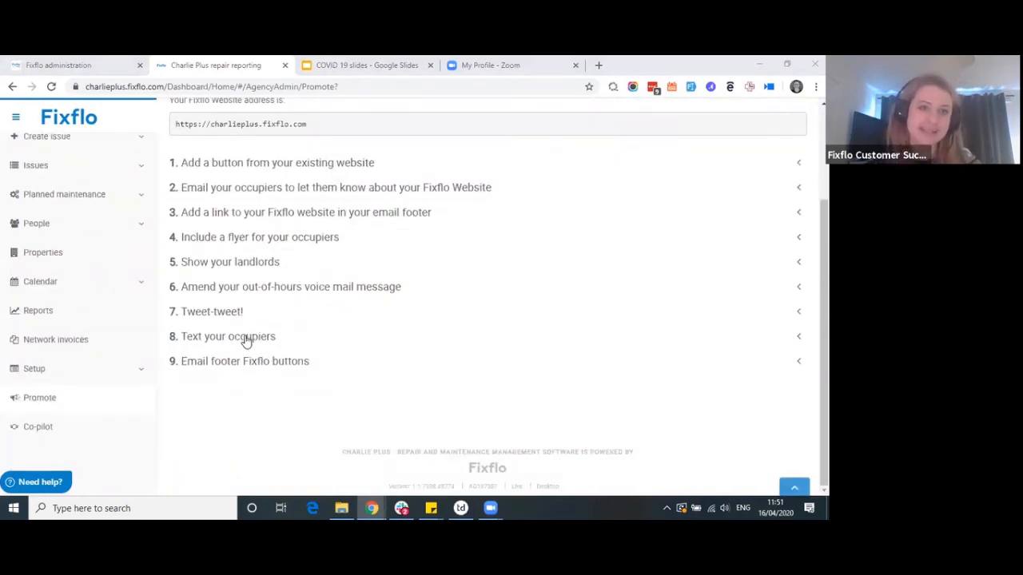
left_click(247, 337)
scroll(355, 422, "down", 1)
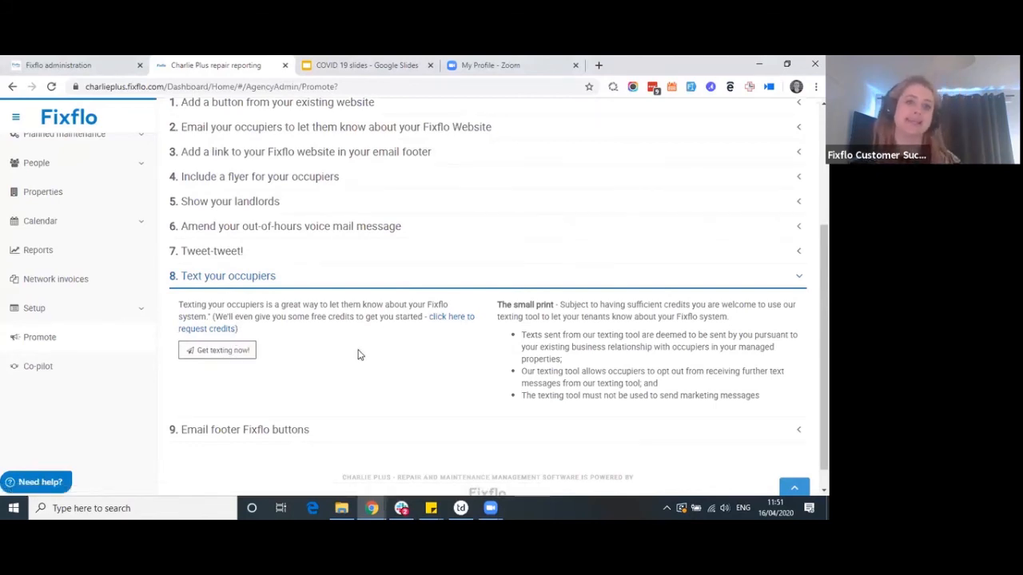
left_click(233, 356)
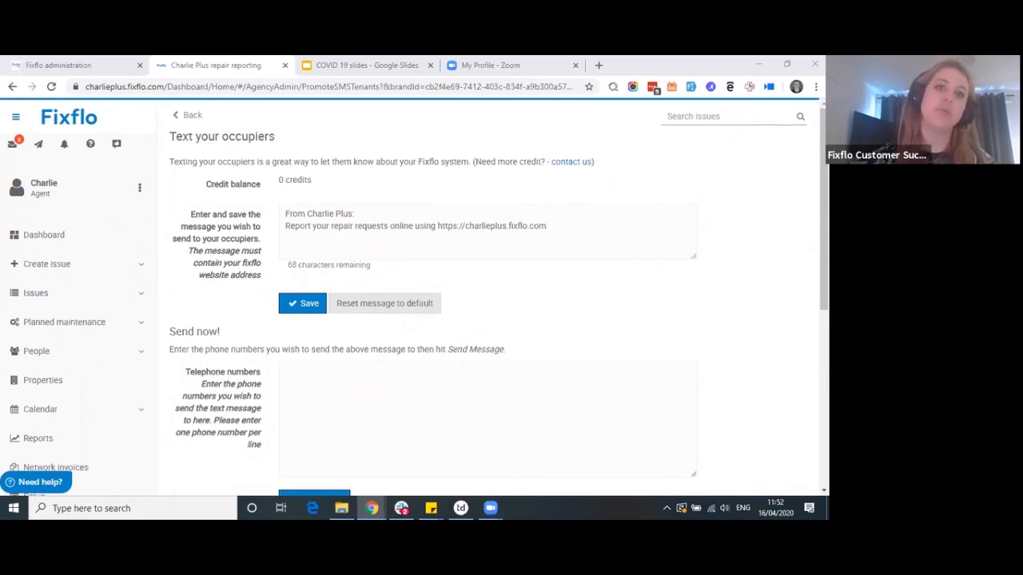
Review the 0-credit balance, message text and characters remaining, then save the occupier SMS
left_click_drag(315, 181, 280, 178)
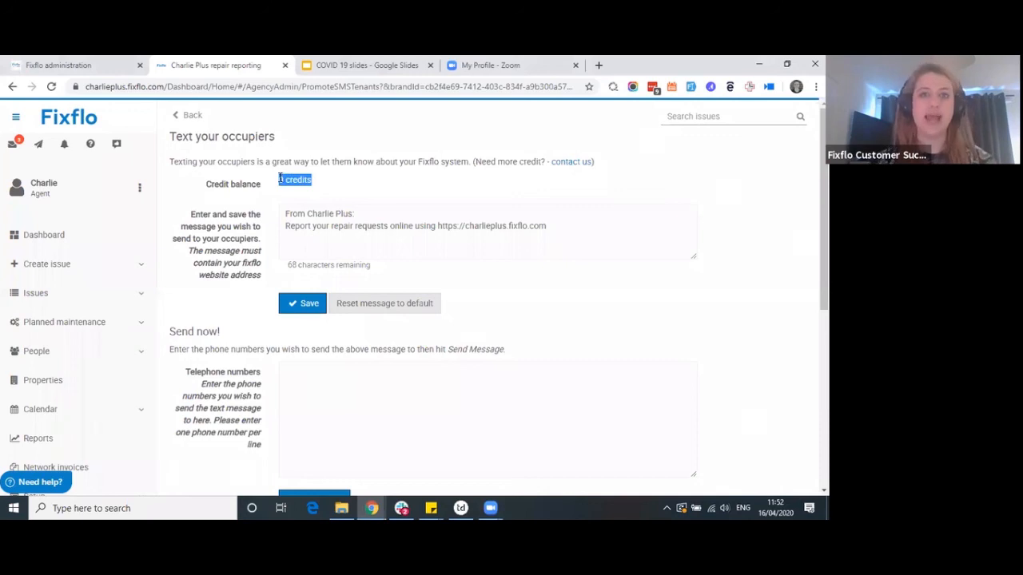
left_click_drag(552, 226, 280, 214)
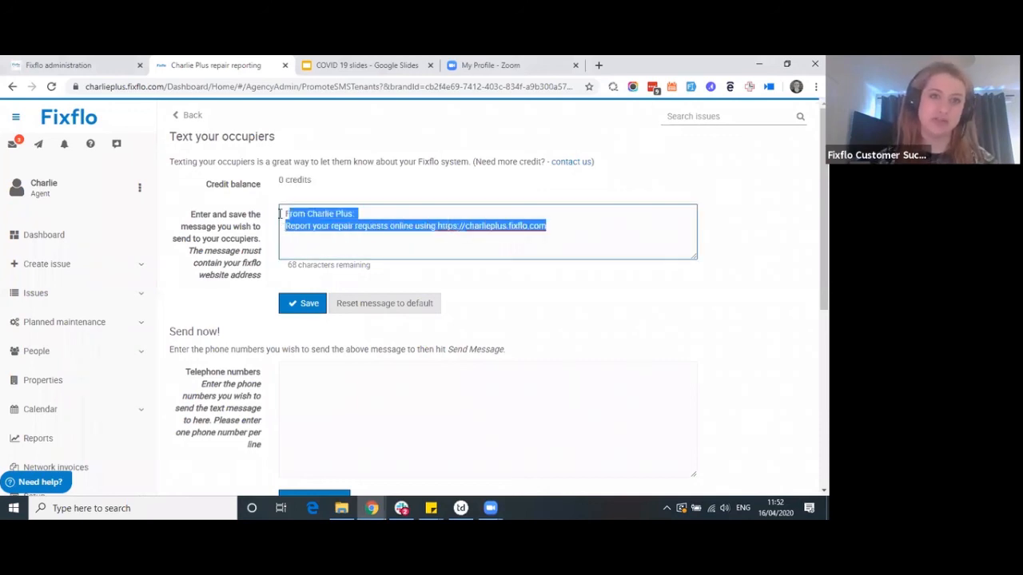
left_click(392, 272)
left_click_drag(288, 265, 371, 265)
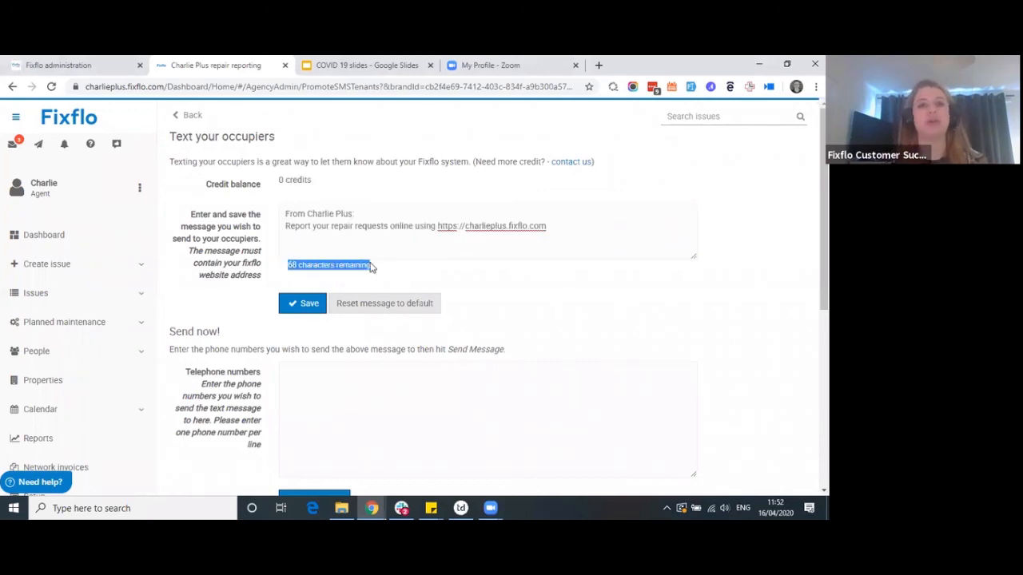
left_click(304, 305)
scroll(268, 336, "down", 1)
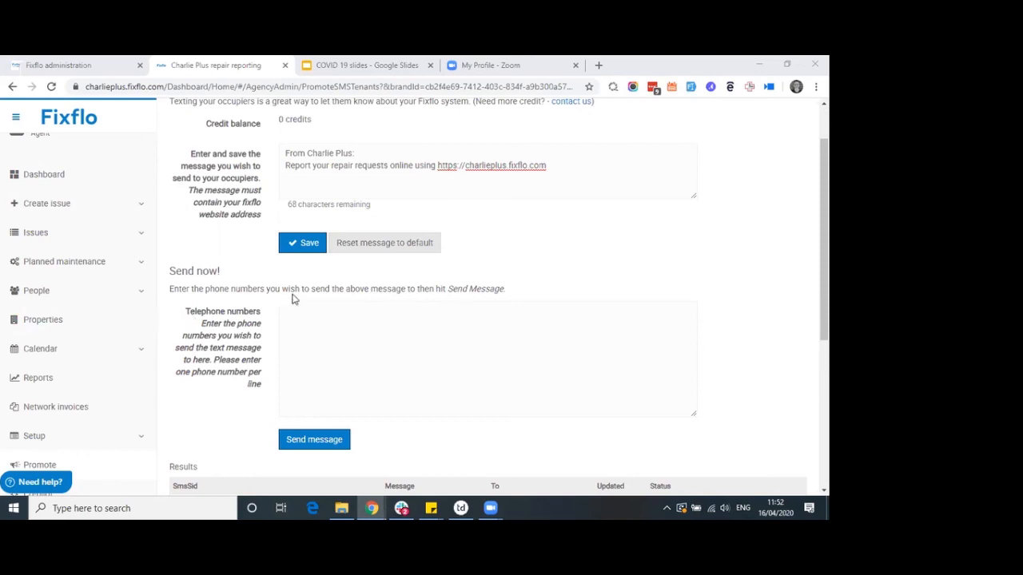
scroll(258, 285, "up", 1)
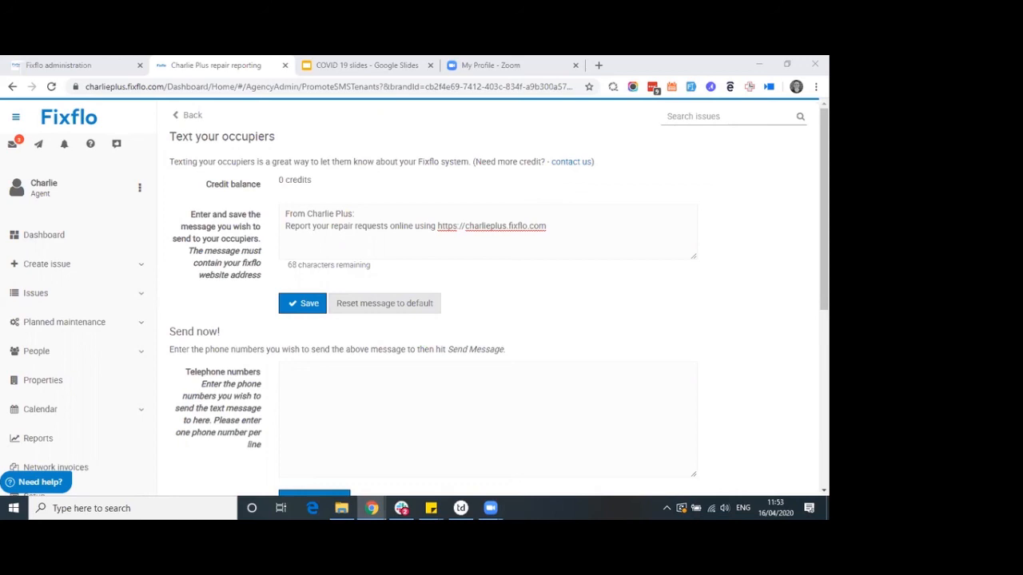
In a new tab, search help.fixflo.com for 'documen' and open the COVID-19 Document Attachment Guide
left_click(598, 65)
type("help.fixflo.com")
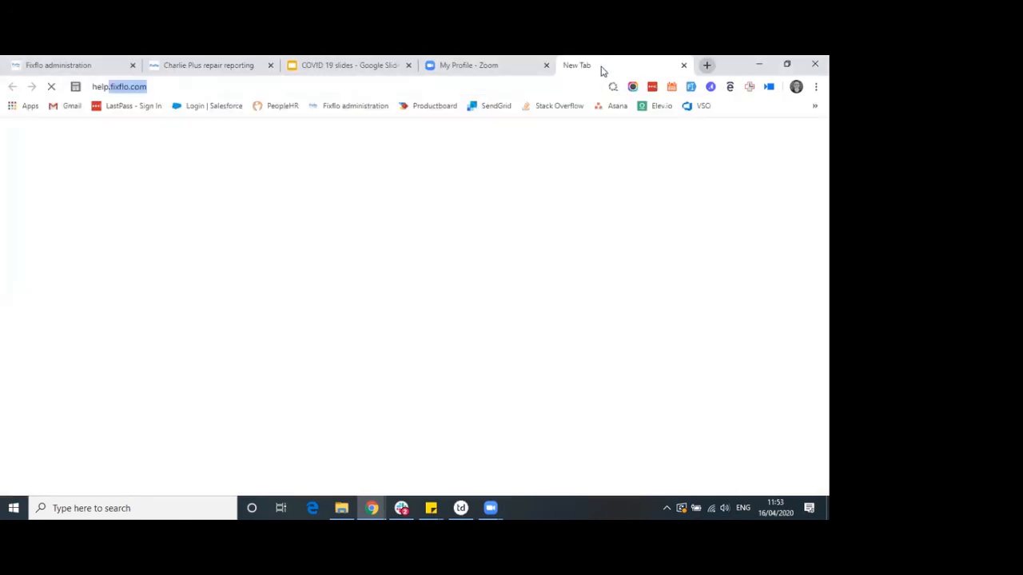
key("Return")
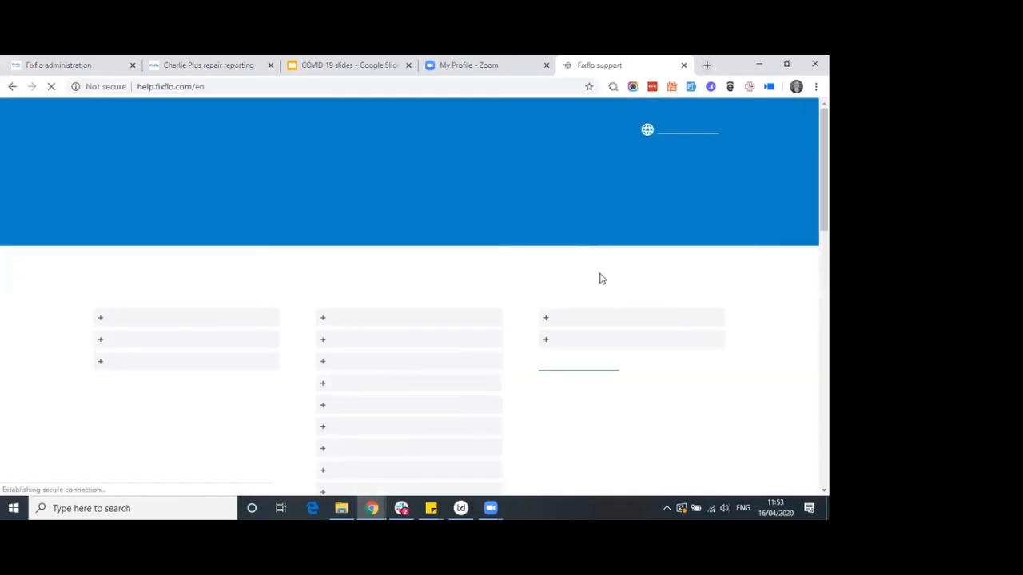
left_click(464, 214)
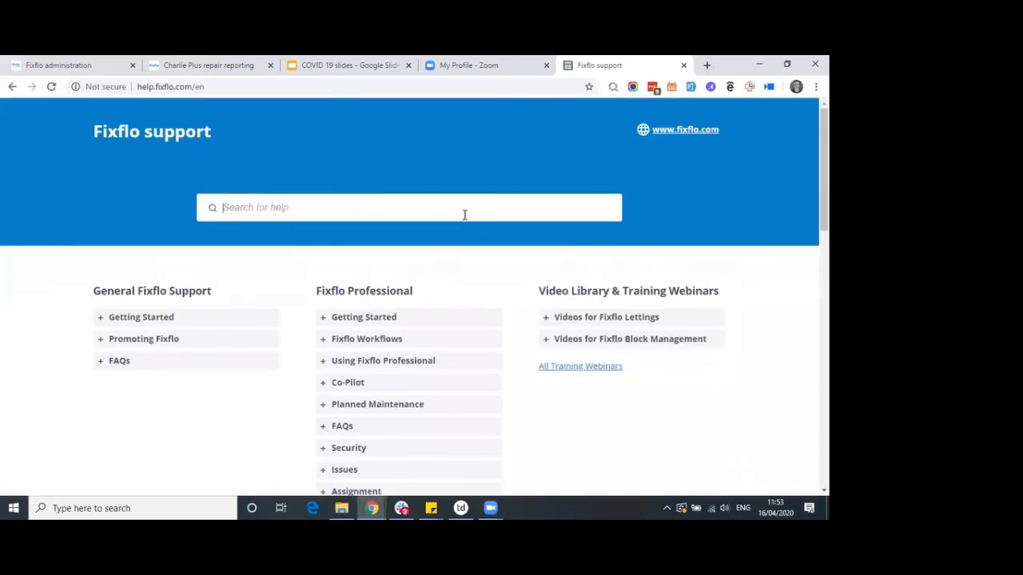
type("docume")
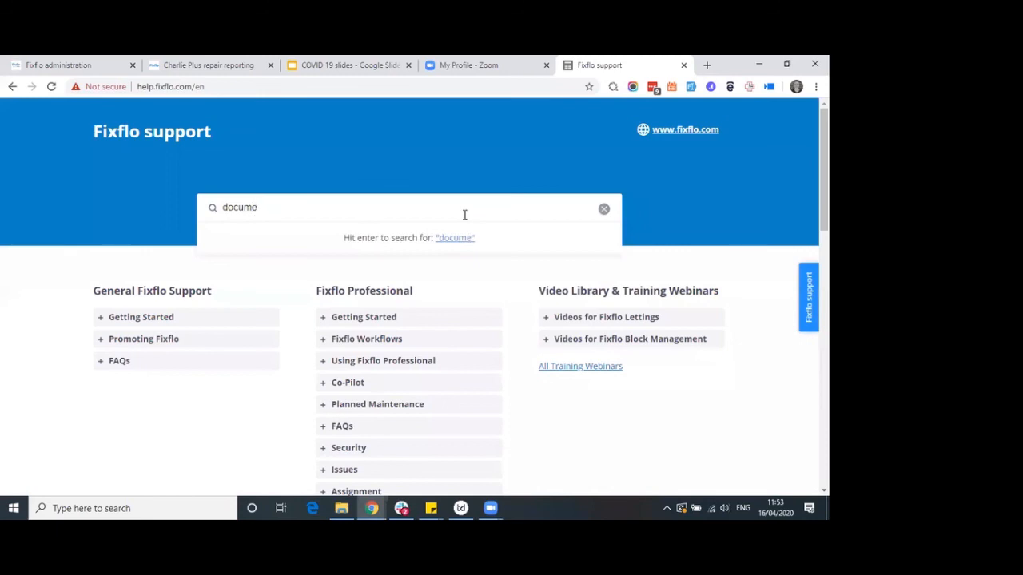
type("n")
left_click(330, 252)
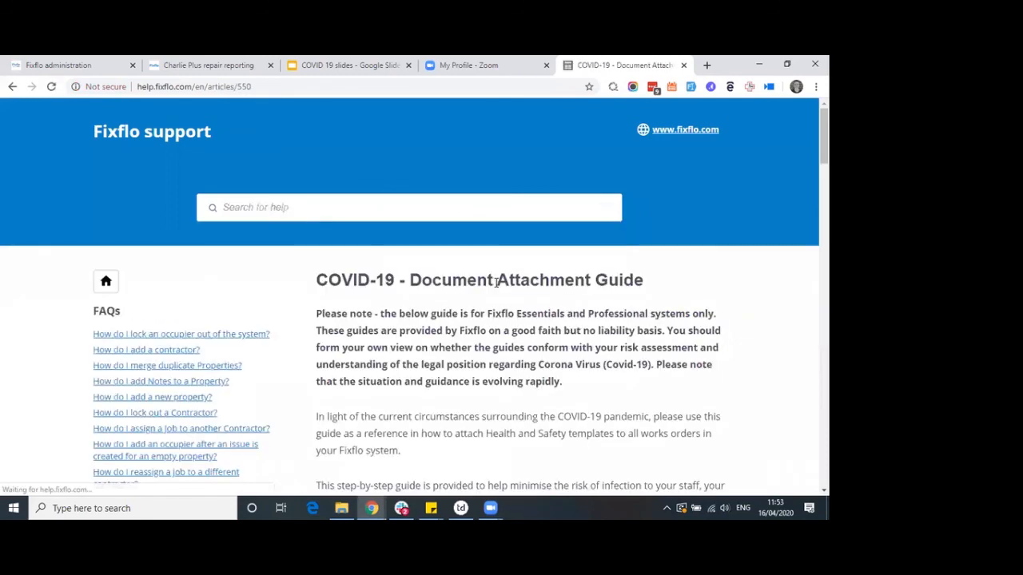
Download the Rent Payment letter template and open the downloaded .docx file
scroll(496, 282, "down", 4)
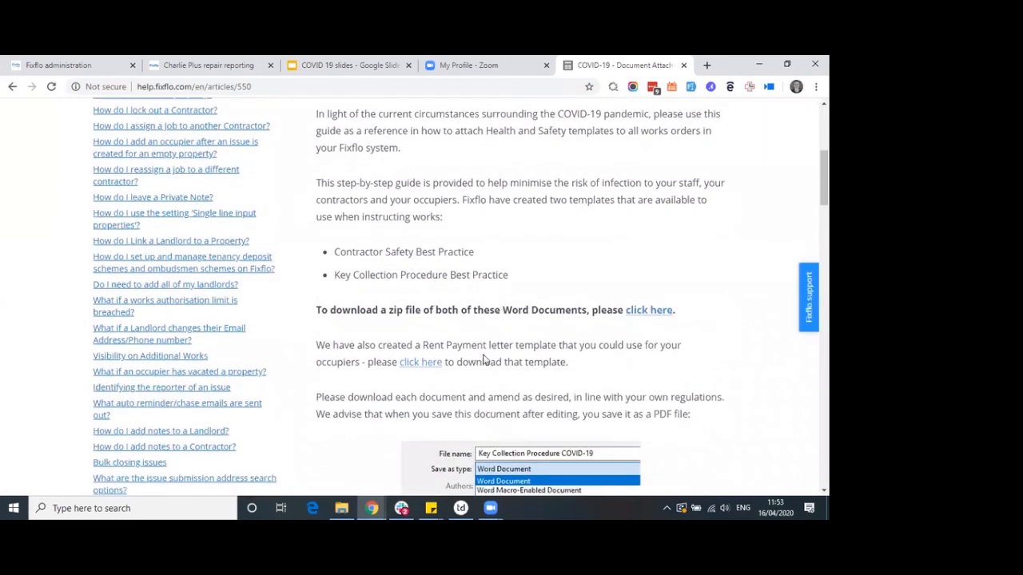
left_click_drag(569, 363, 318, 345)
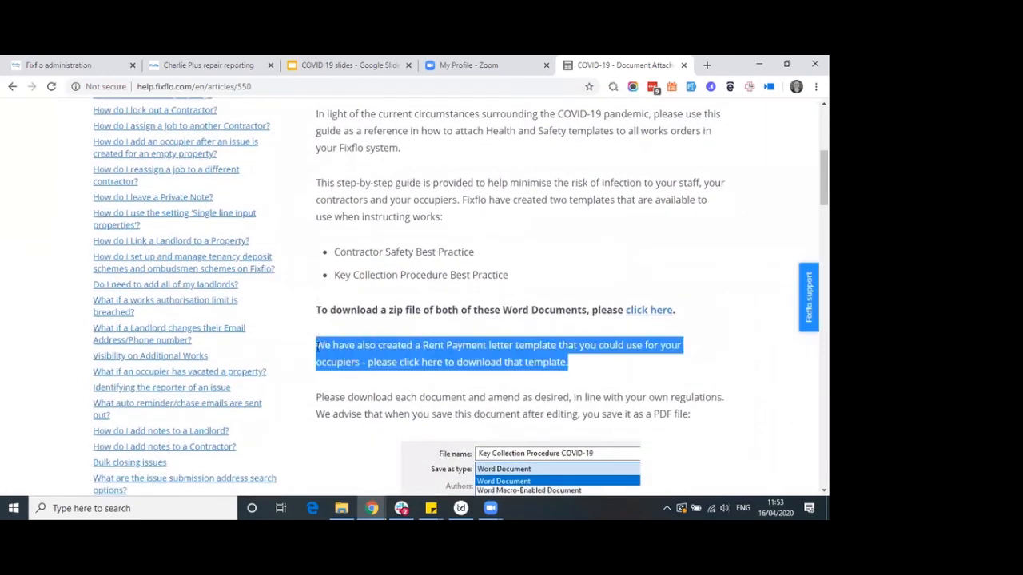
left_click(601, 367)
left_click(423, 366)
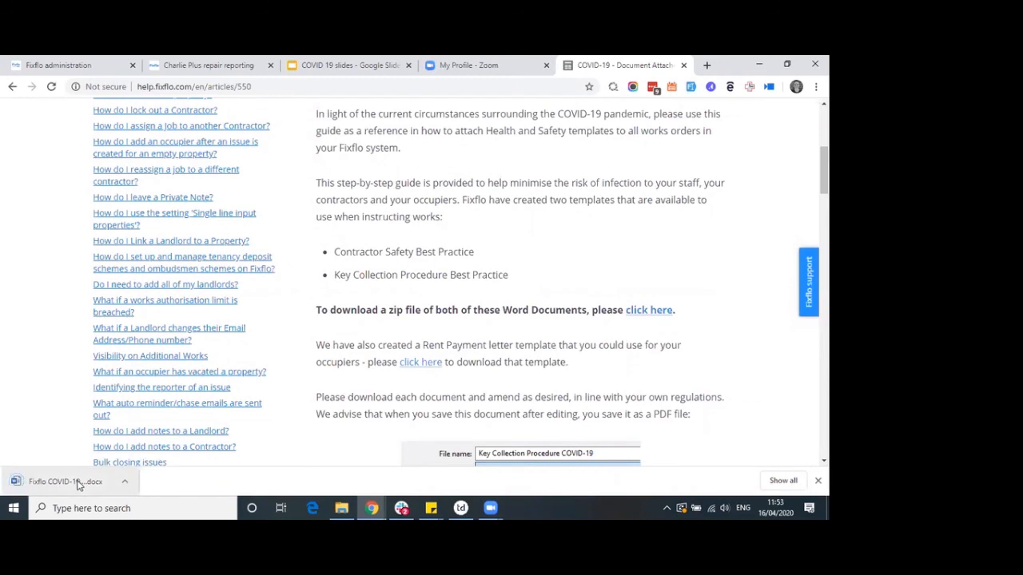
left_click(78, 485)
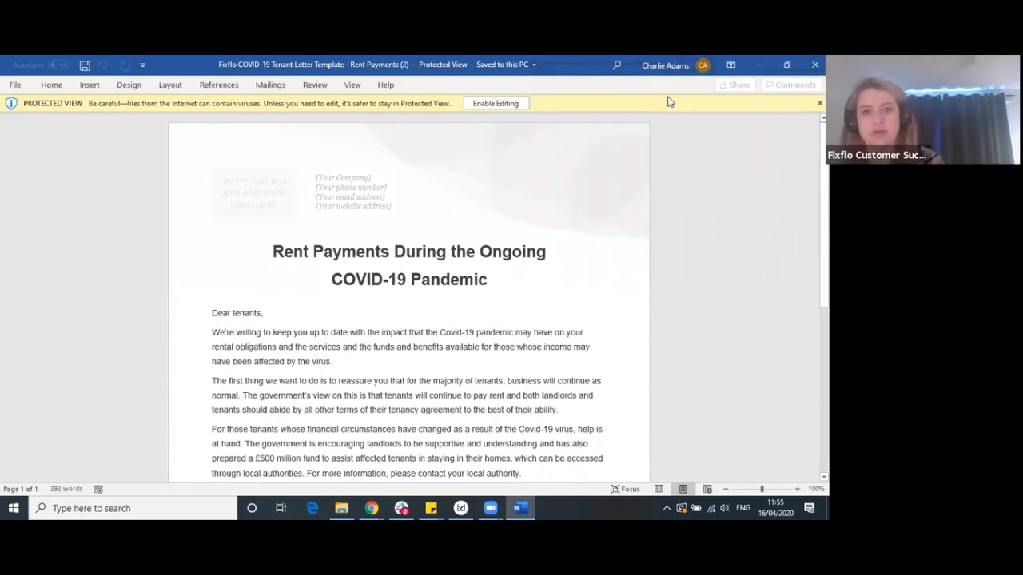
After reading the Rent Payments letter in Word, return to the browser
key("alt+Tab")
Switch back to the Fixflo agent tab and view the dashboard: 1 to do, 215 requiring action, 247 open
left_click(332, 67)
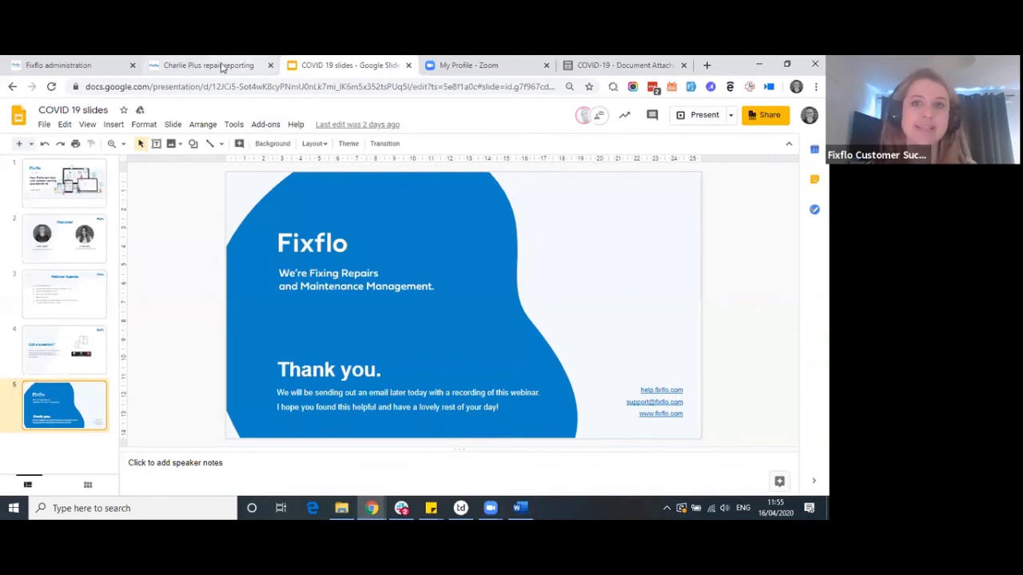
left_click(219, 66)
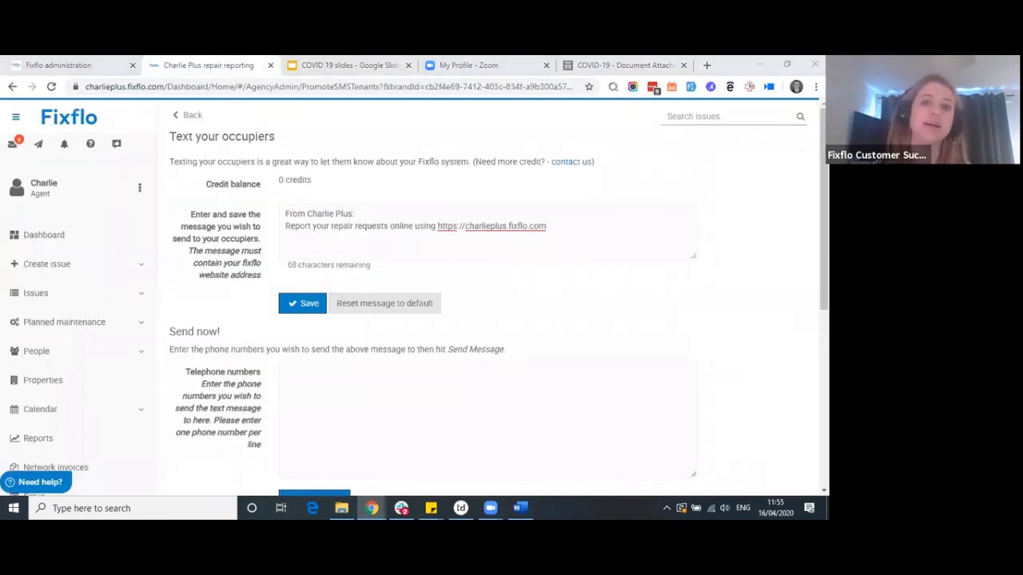
left_click(49, 236)
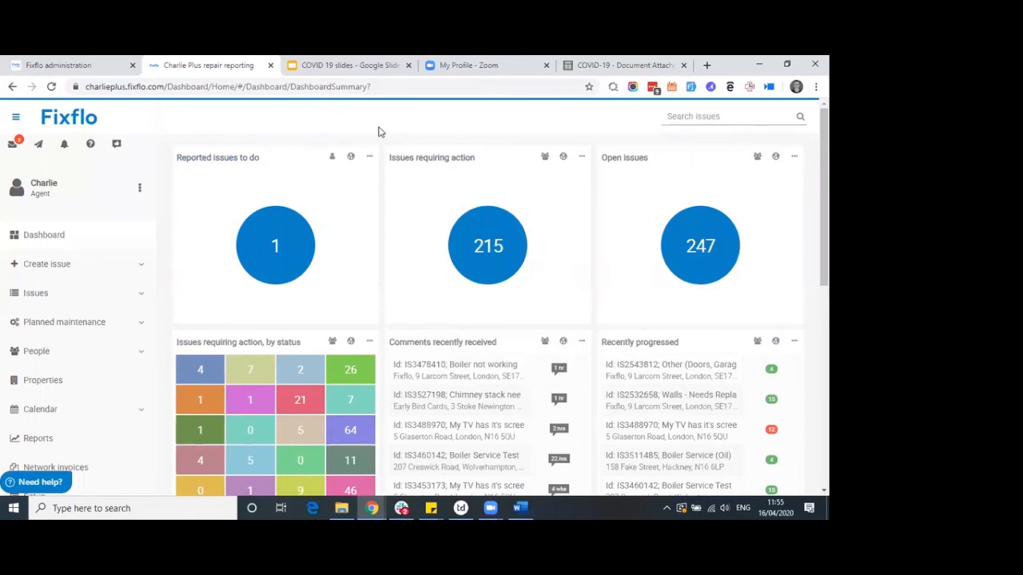
scroll(125, 338, "down", 1)
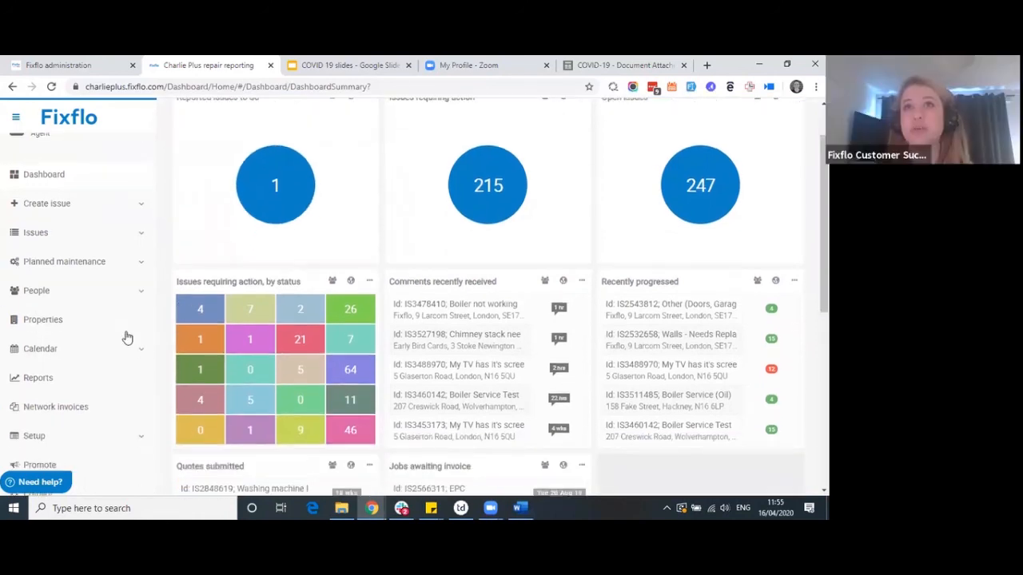
left_click(56, 321)
left_click(397, 164)
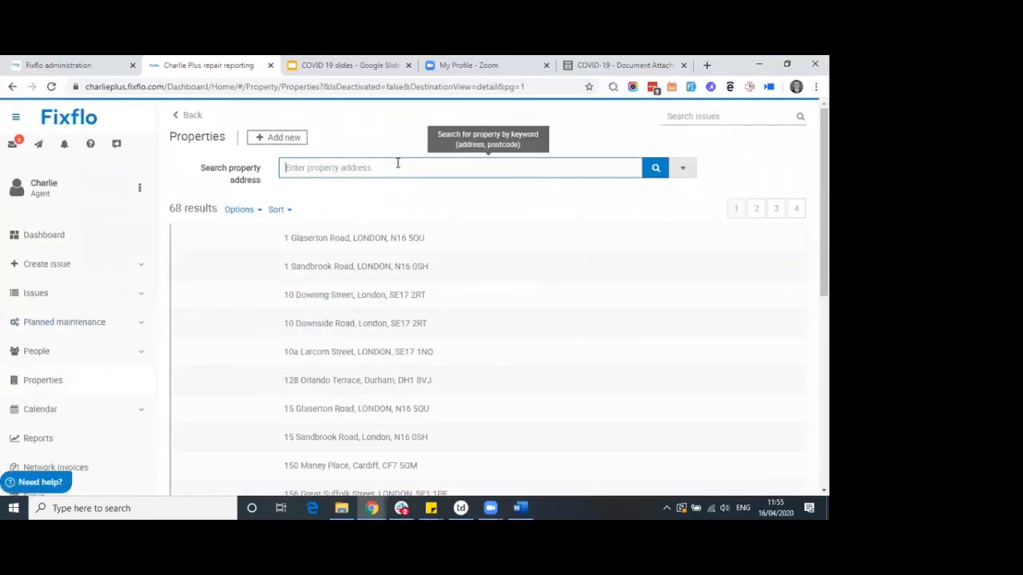
type("fix")
key("BackSpace")
type("xf")
left_click(388, 238)
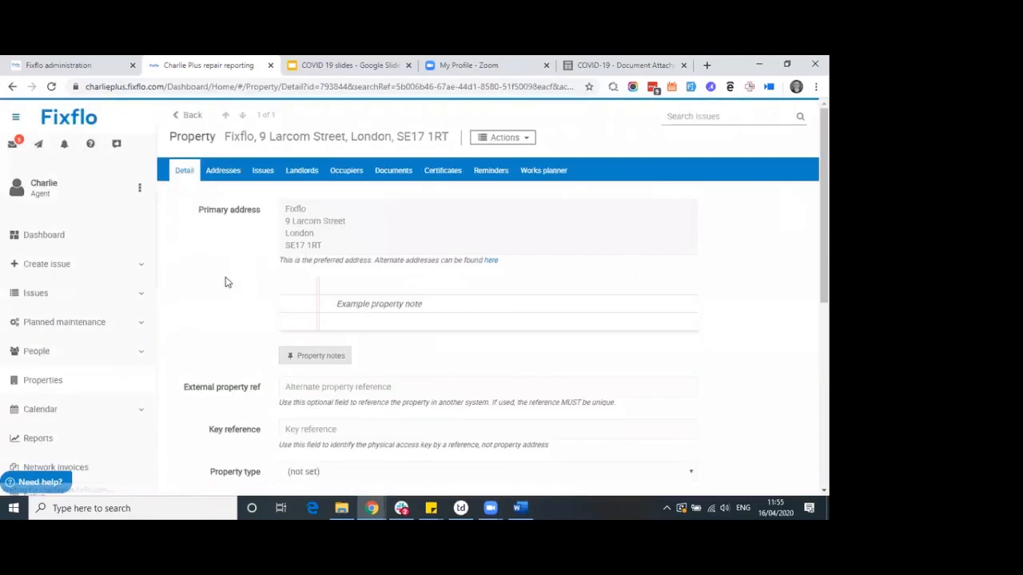
Add the rentissues tag to the property and save it
scroll(205, 287, "down", 3)
left_click(326, 295)
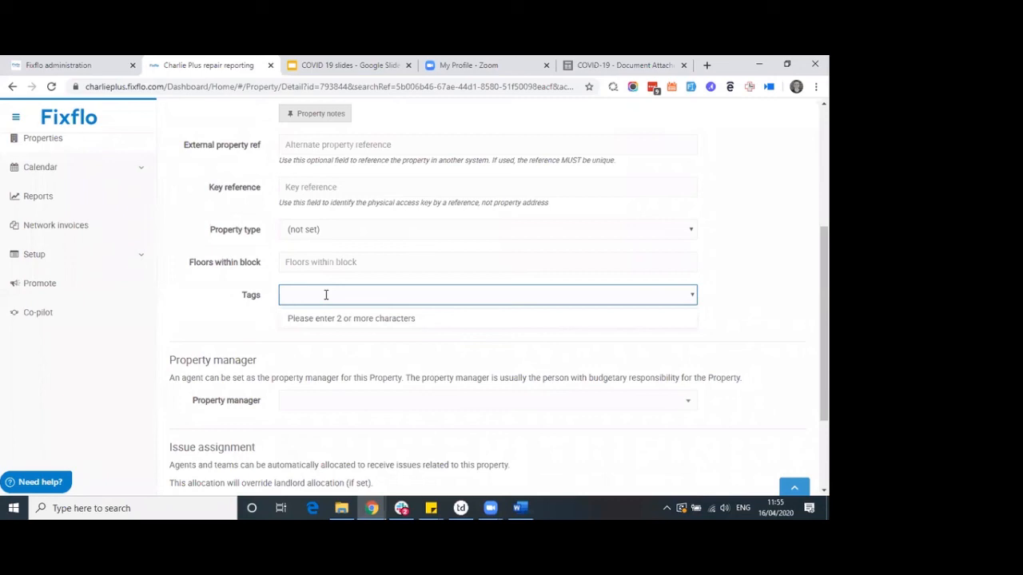
type("RentIssues")
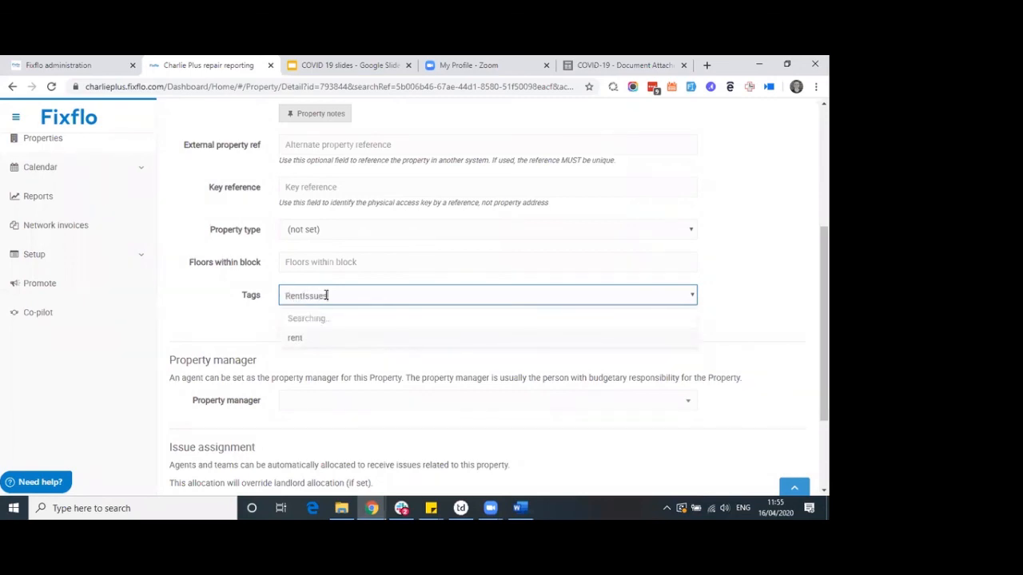
left_click(333, 320)
scroll(224, 328, "down", 2)
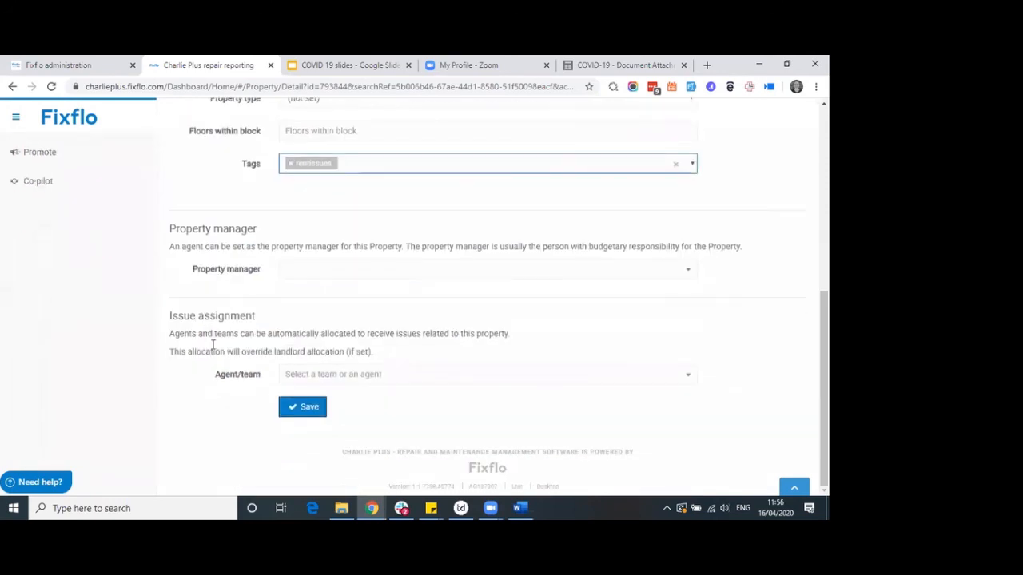
left_click(292, 410)
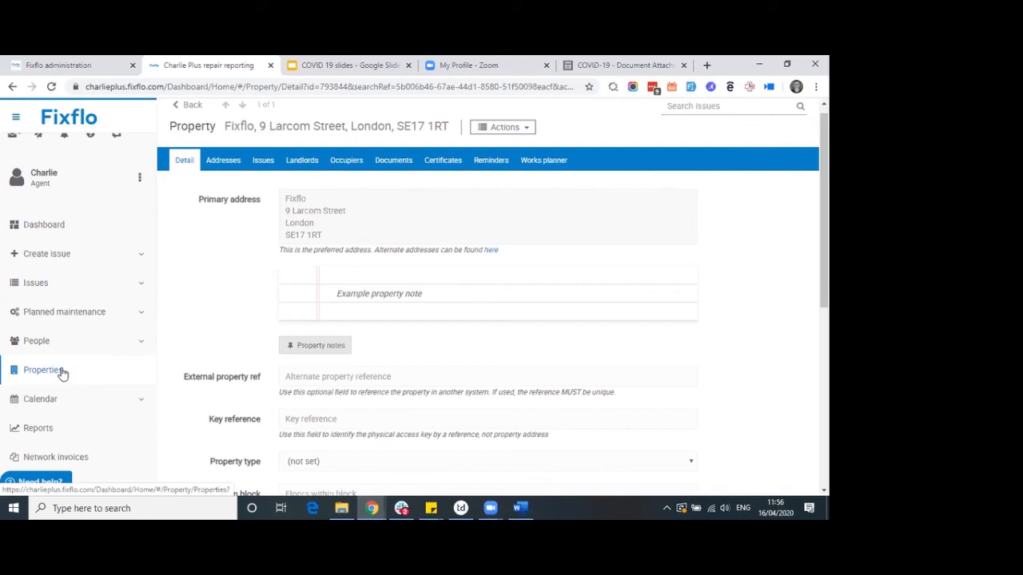
scroll(62, 374, "down", 2)
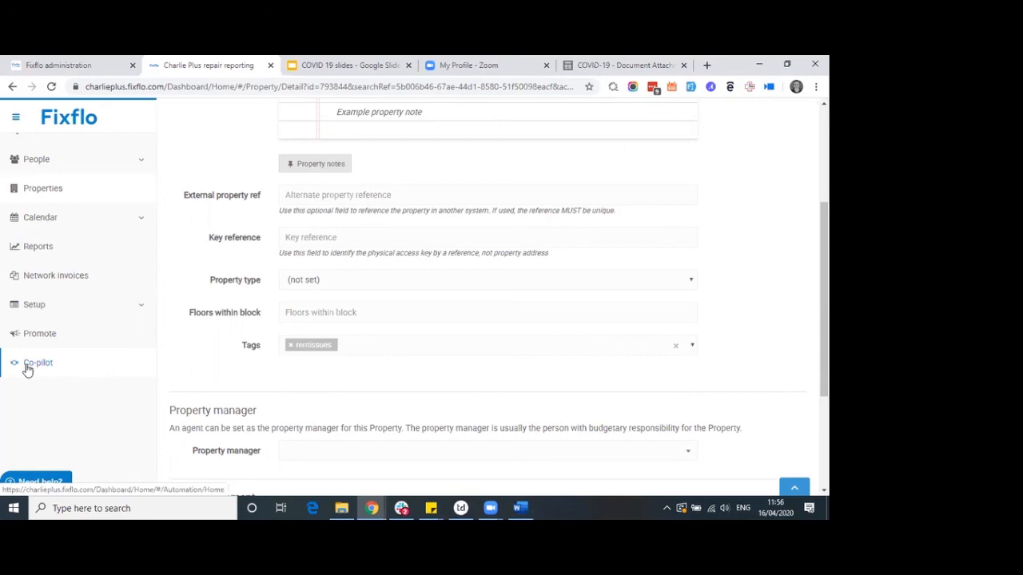
scroll(313, 336, "up", 1)
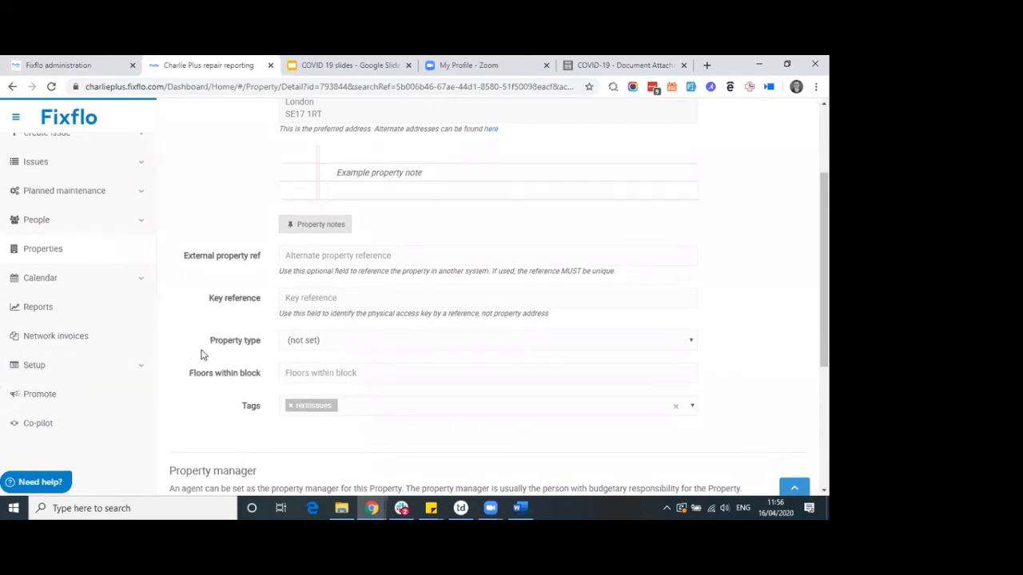
scroll(202, 355, "up", 3)
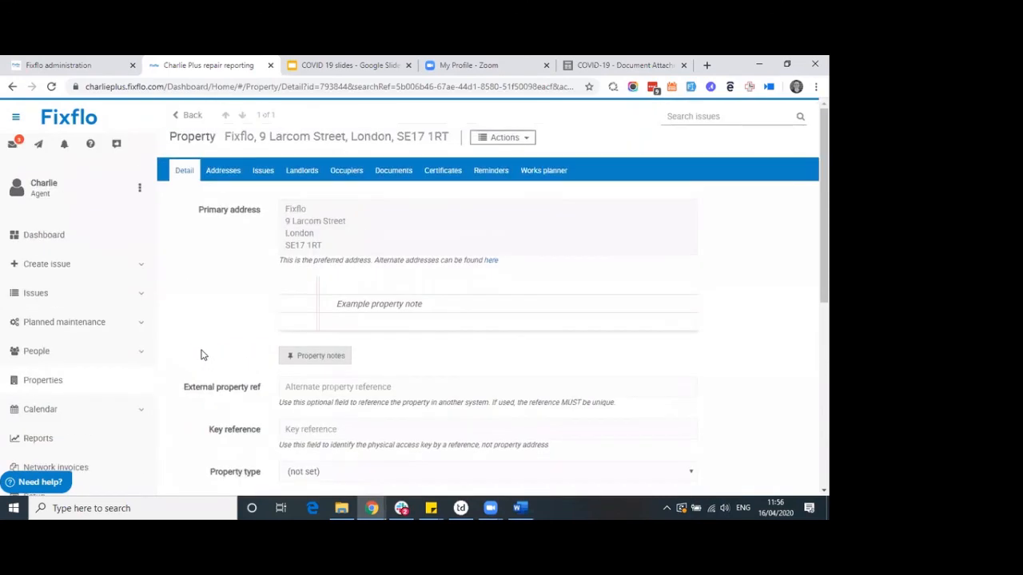
From the dashboard, open People > Contractors to list the 6 existing contractors
left_click(27, 237)
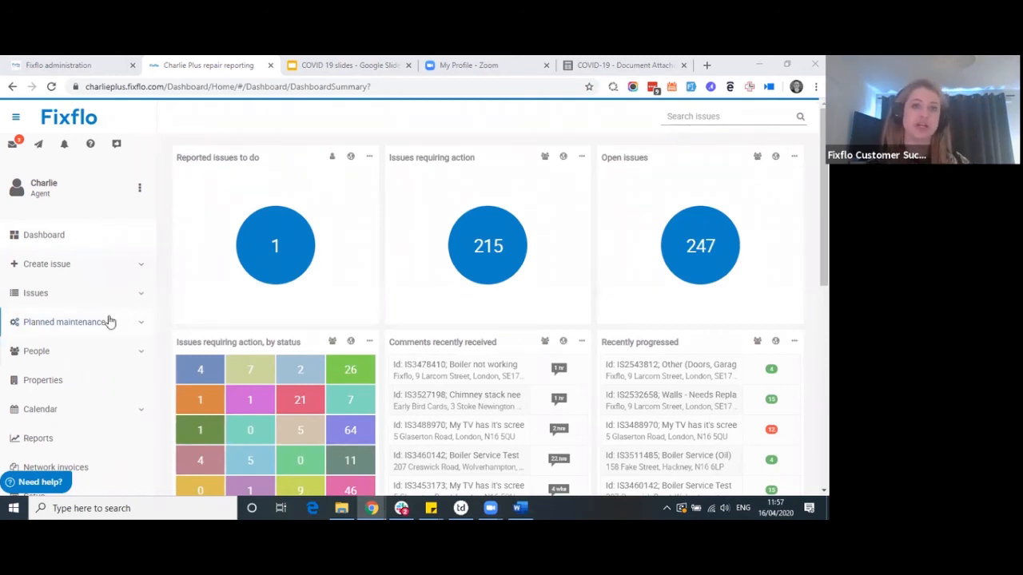
left_click(74, 352)
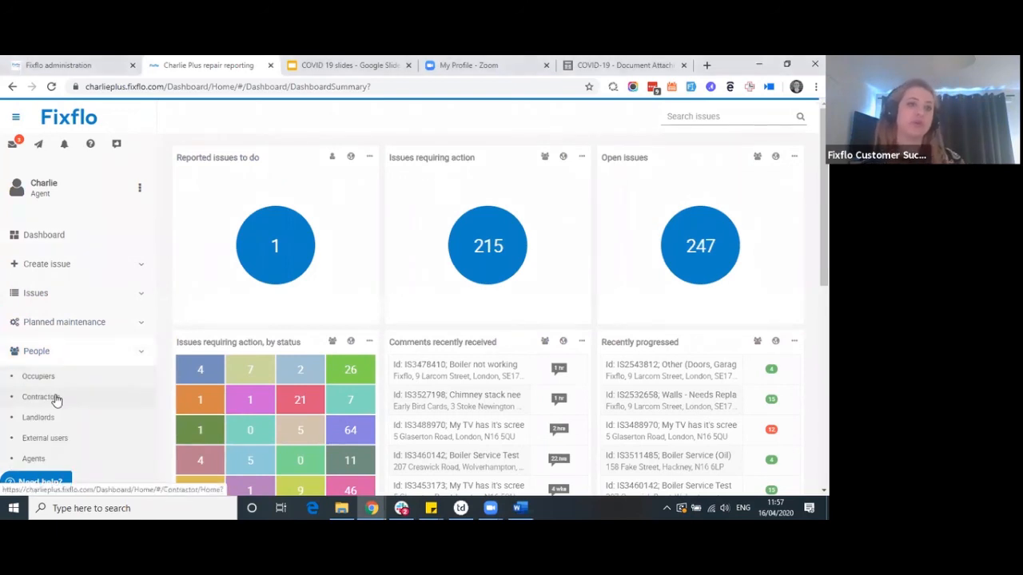
left_click(58, 397)
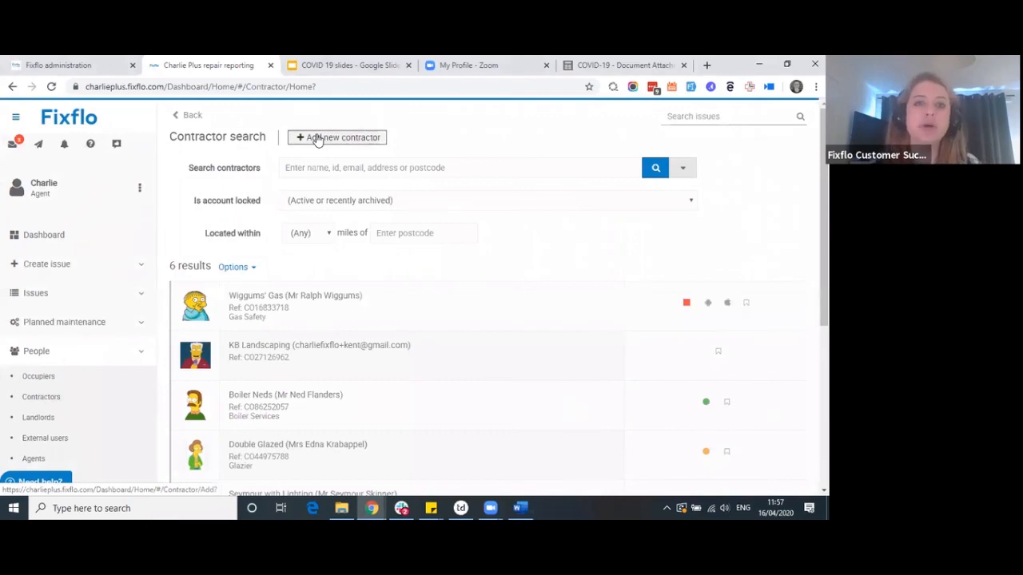
Start a new contractor with company name 'Eg' and fill in the contractor's email address
left_click(317, 140)
left_click(327, 197)
type("Eg contractor")
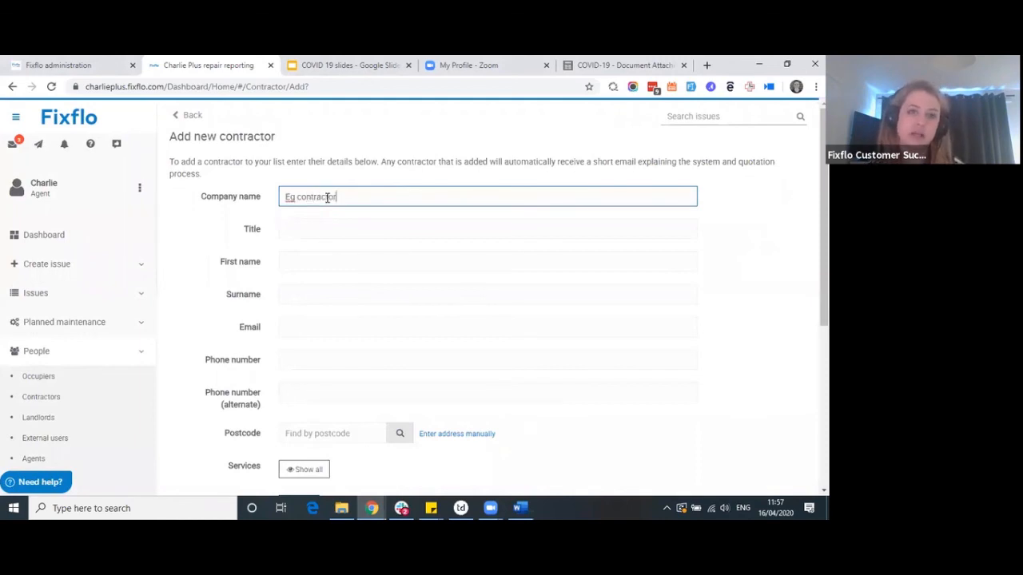
left_click(371, 318)
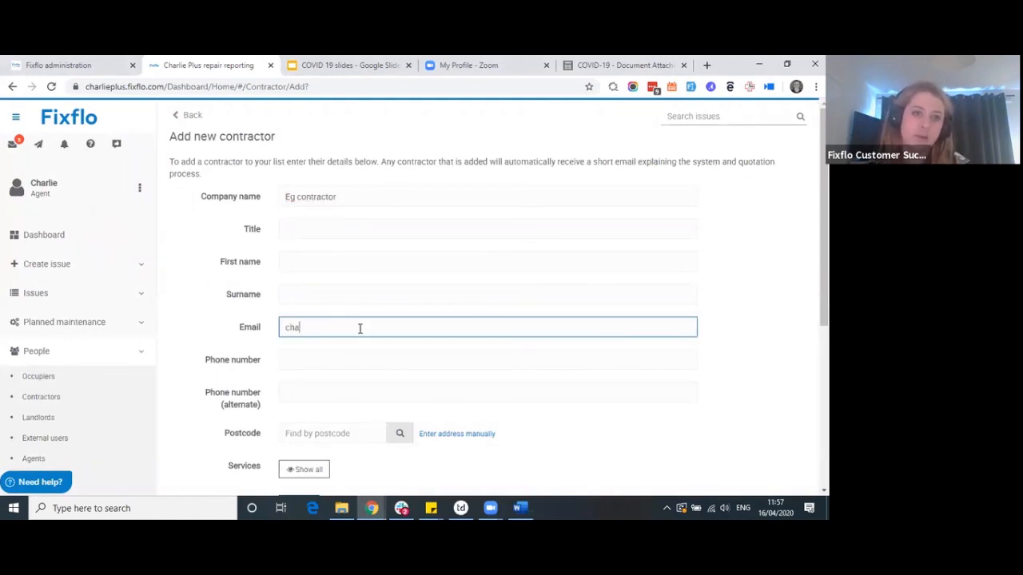
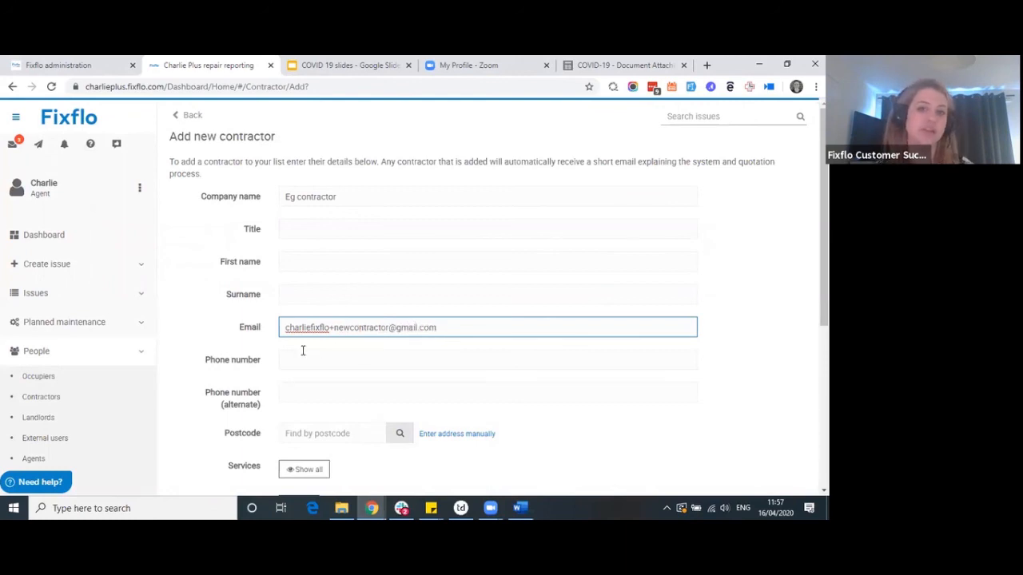
Enter phone number 0 and create the Eg contractor, opening their profile
scroll(303, 350, "down", 3)
left_click(296, 277)
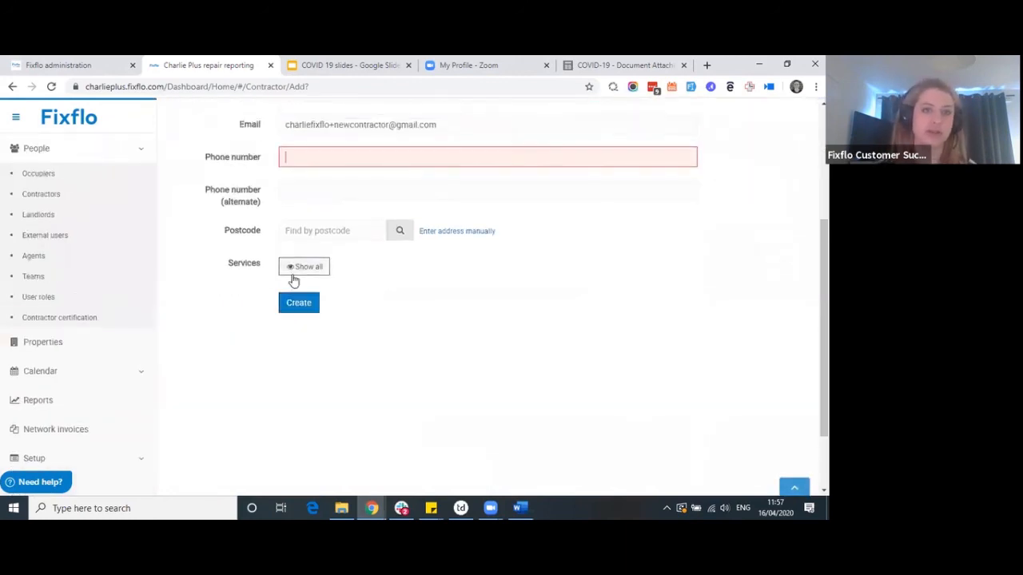
scroll(293, 279, "up", 2)
type("0")
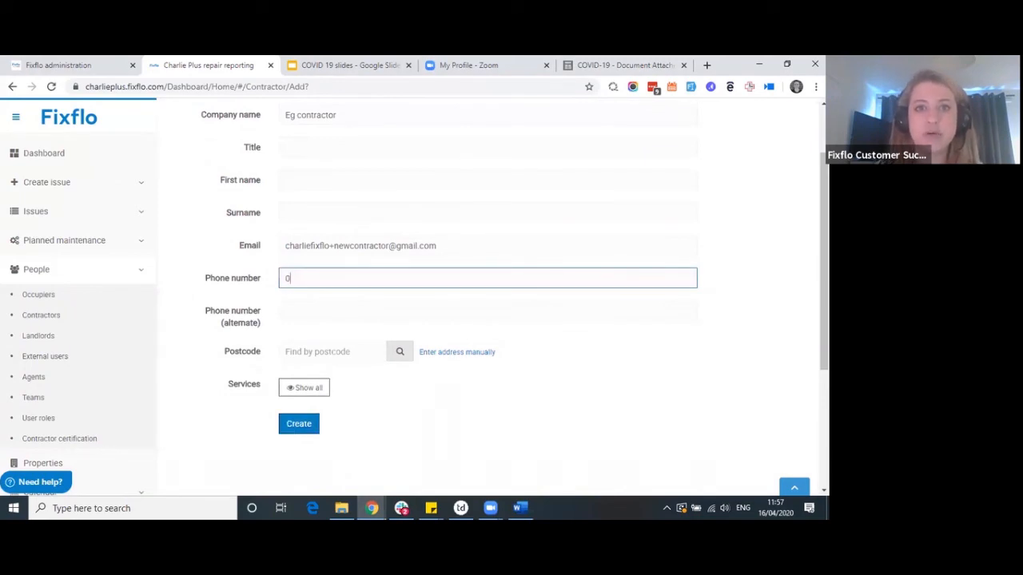
left_click(298, 424)
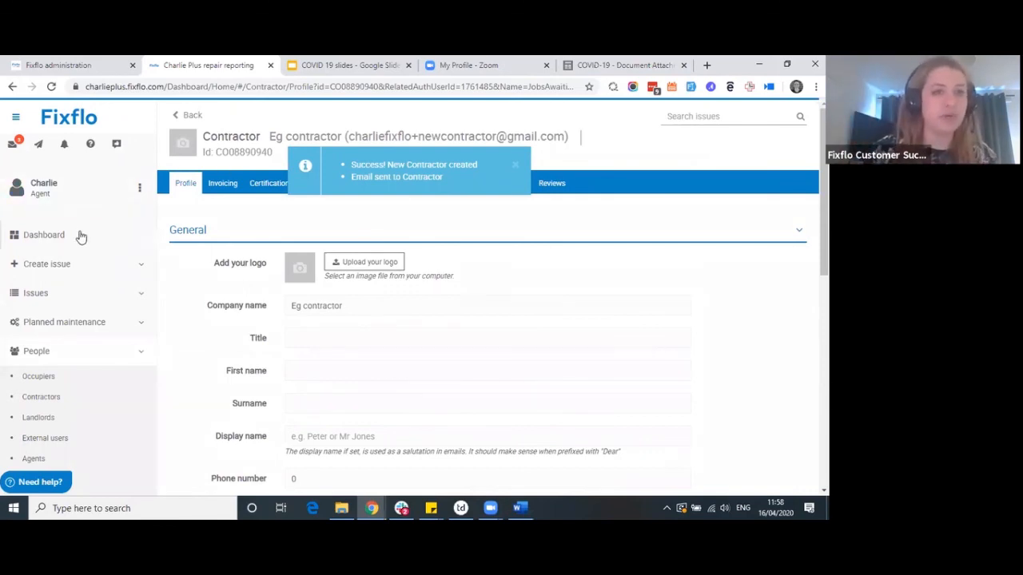
scroll(79, 365, "down", 1)
scroll(79, 365, "down", 2)
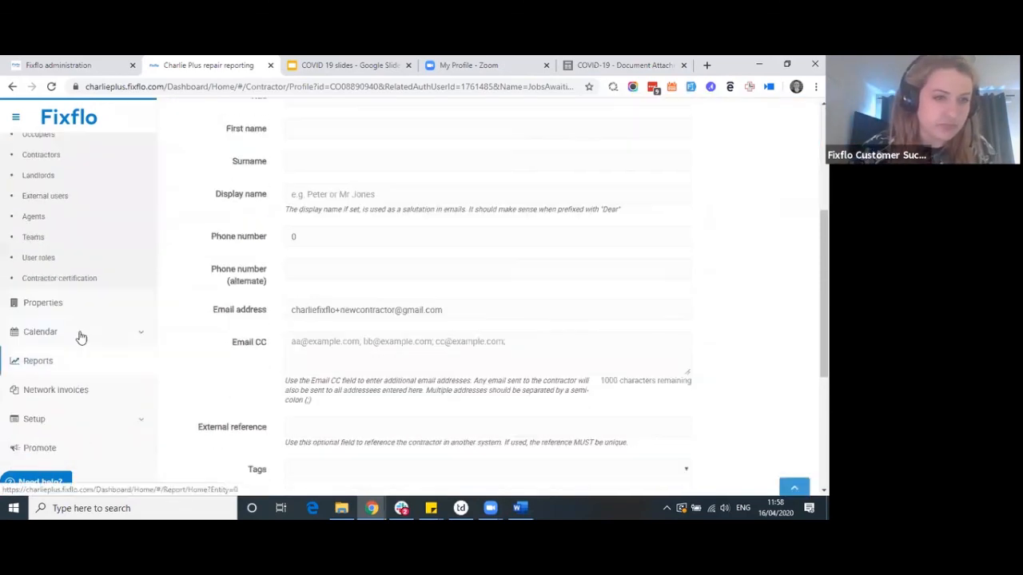
left_click(93, 303)
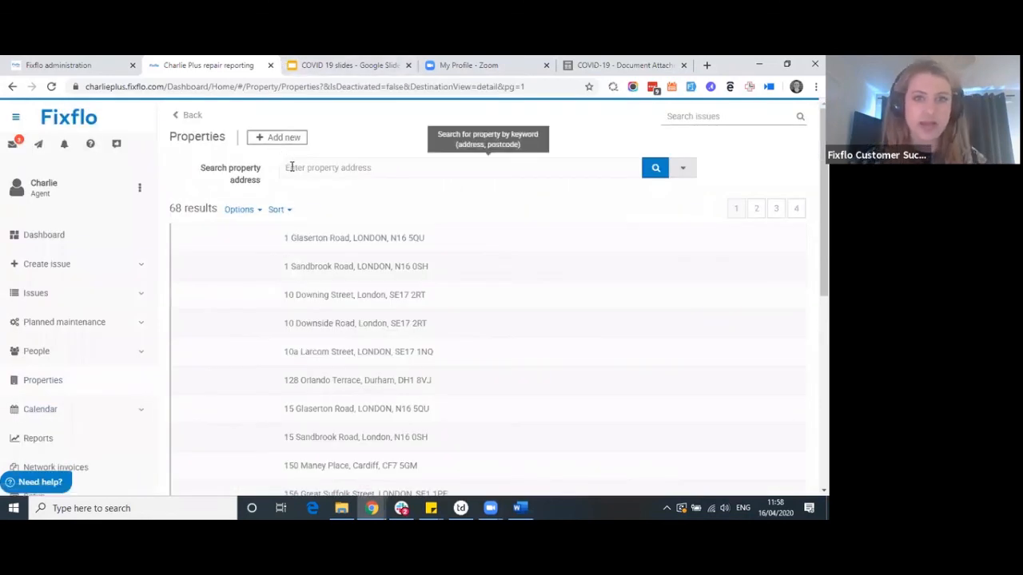
left_click(680, 169)
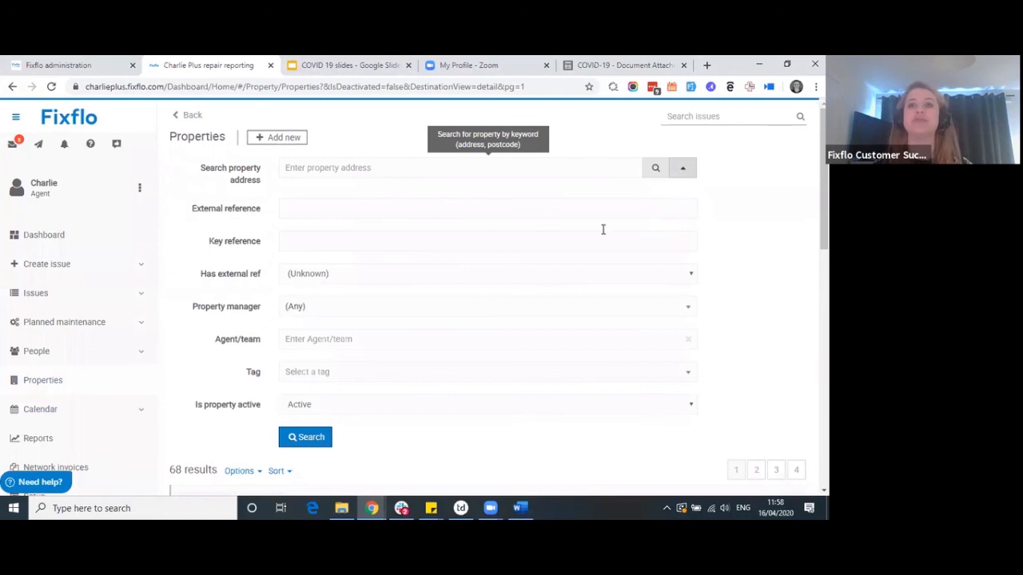
left_click(366, 378)
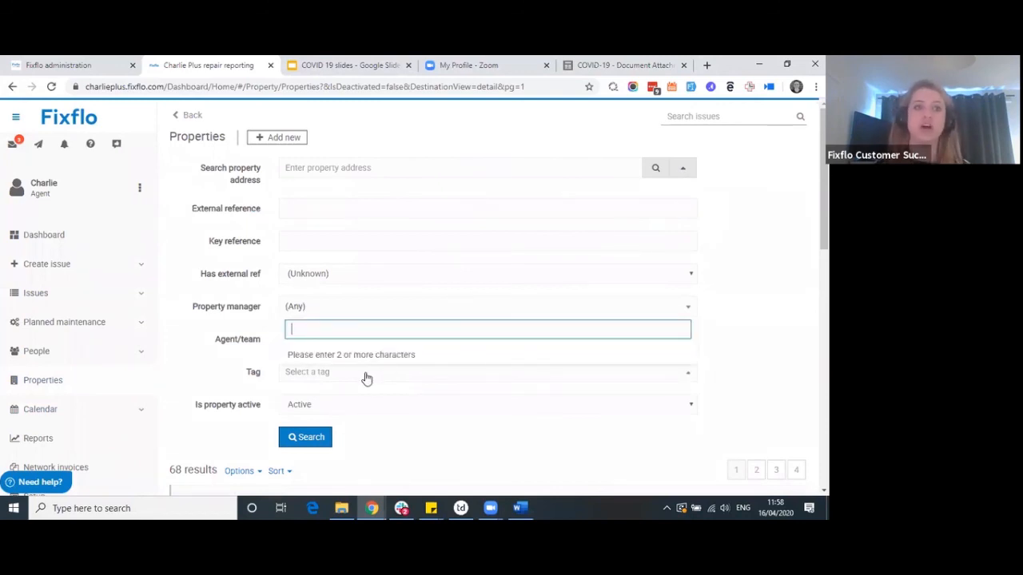
type("rent")
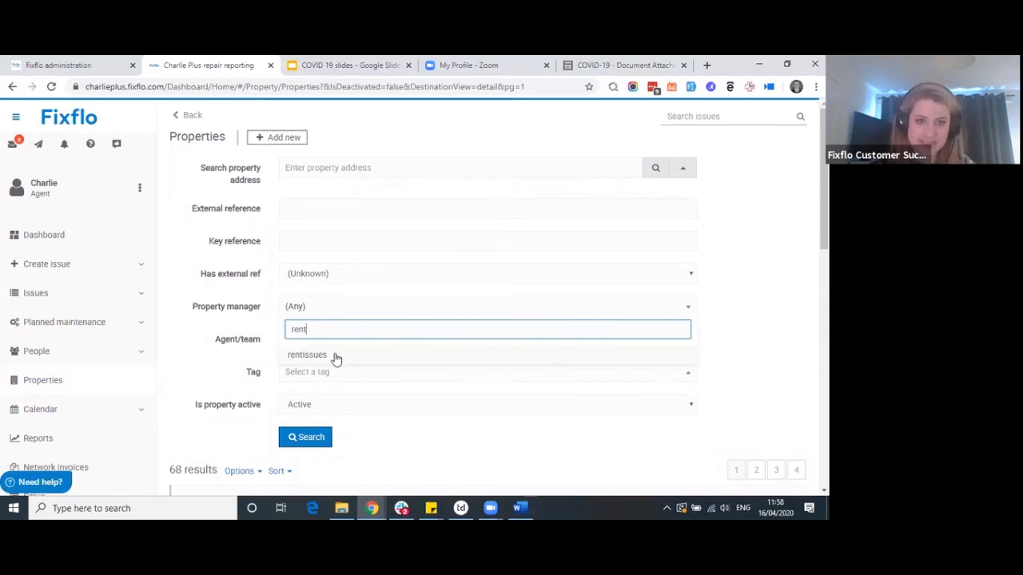
left_click(336, 356)
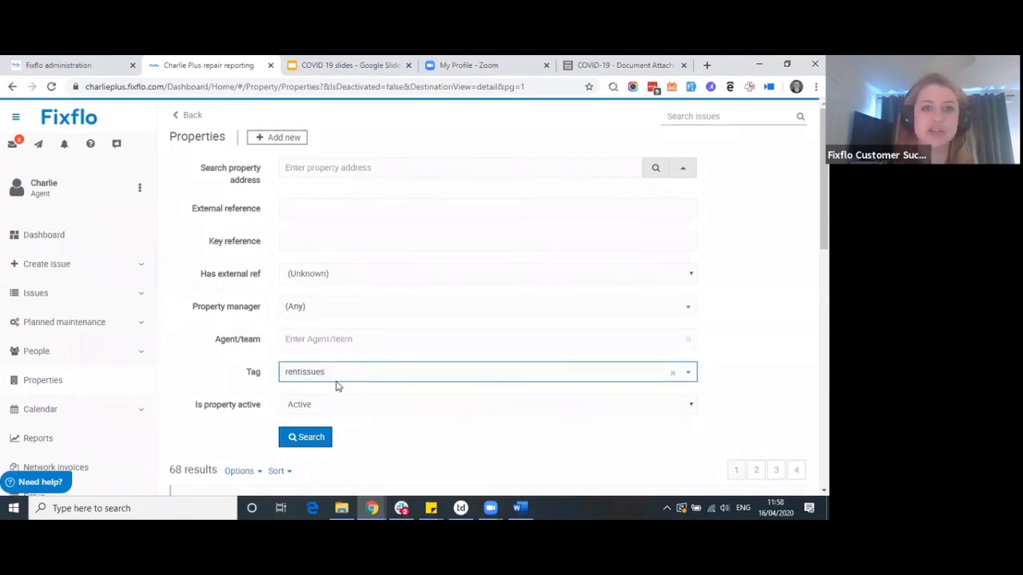
left_click(311, 440)
scroll(240, 350, "down", 2)
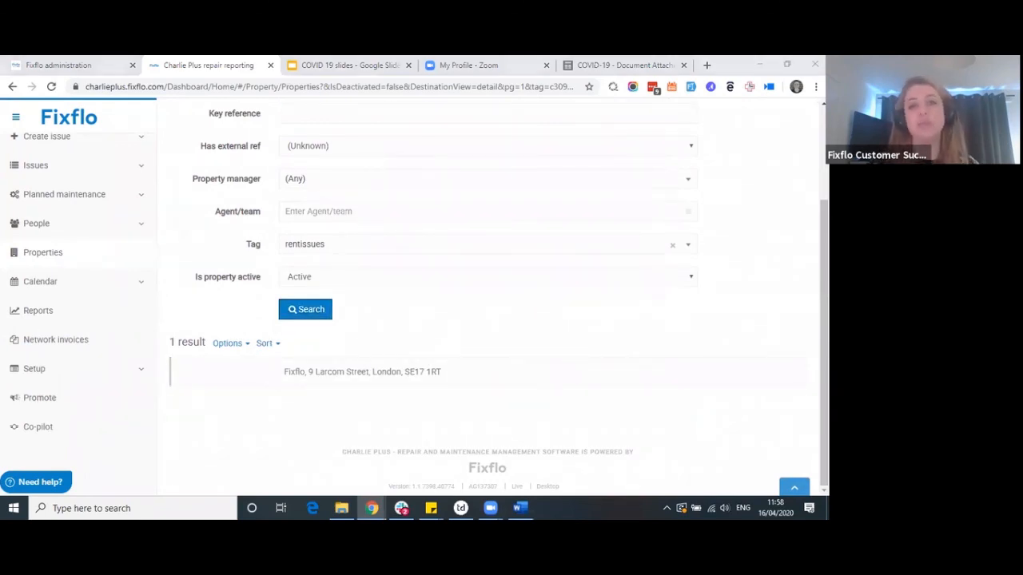
left_click(245, 346)
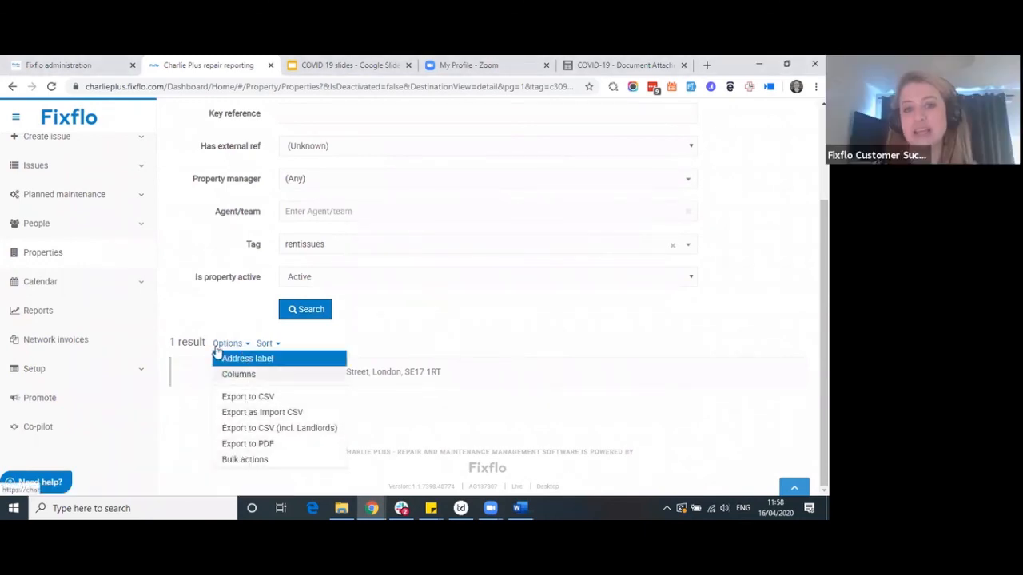
left_click(192, 295)
scroll(189, 295, "up", 1)
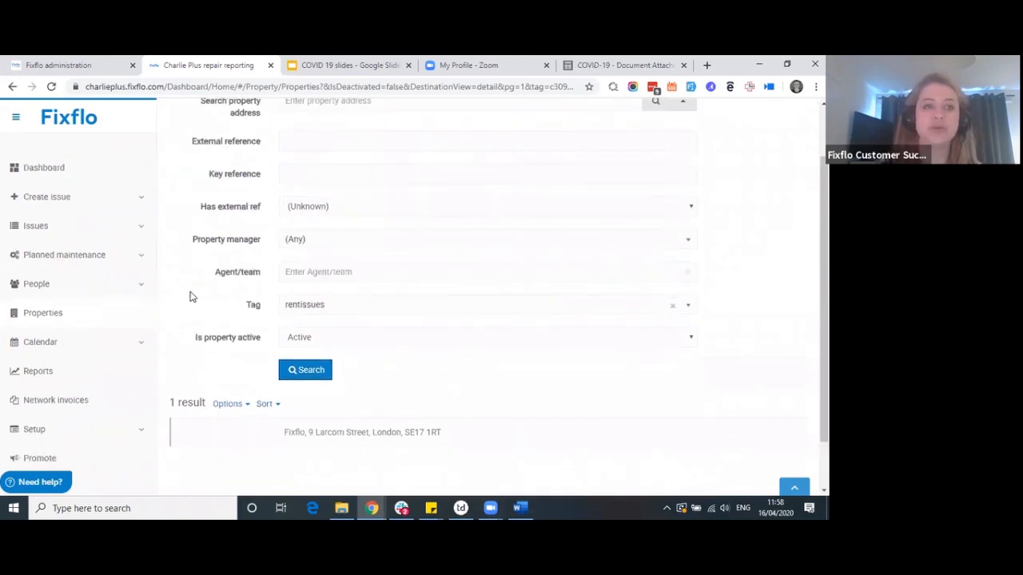
Open the Eg contractor's profile from the People > Contractors list
left_click(141, 288)
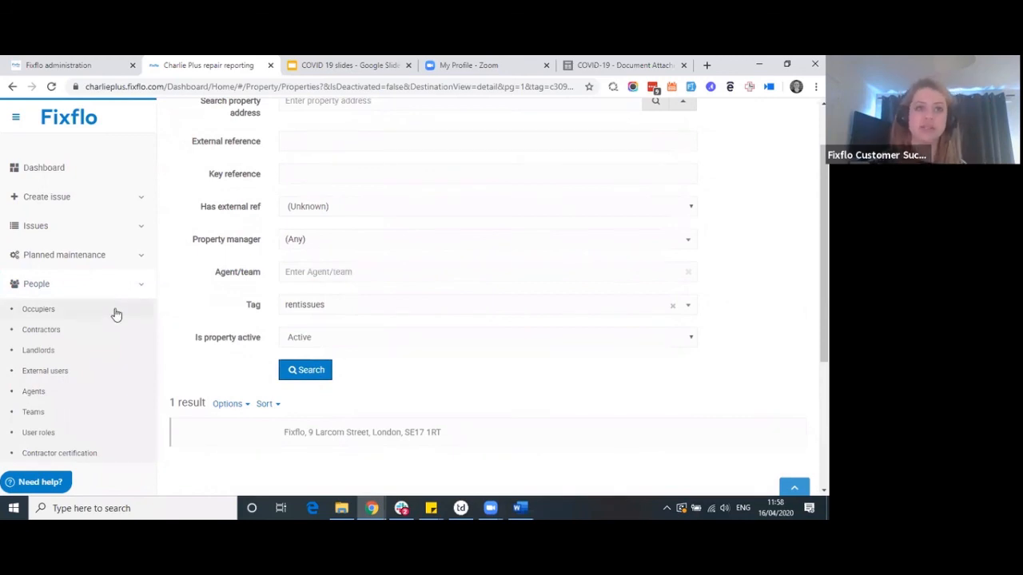
left_click(56, 337)
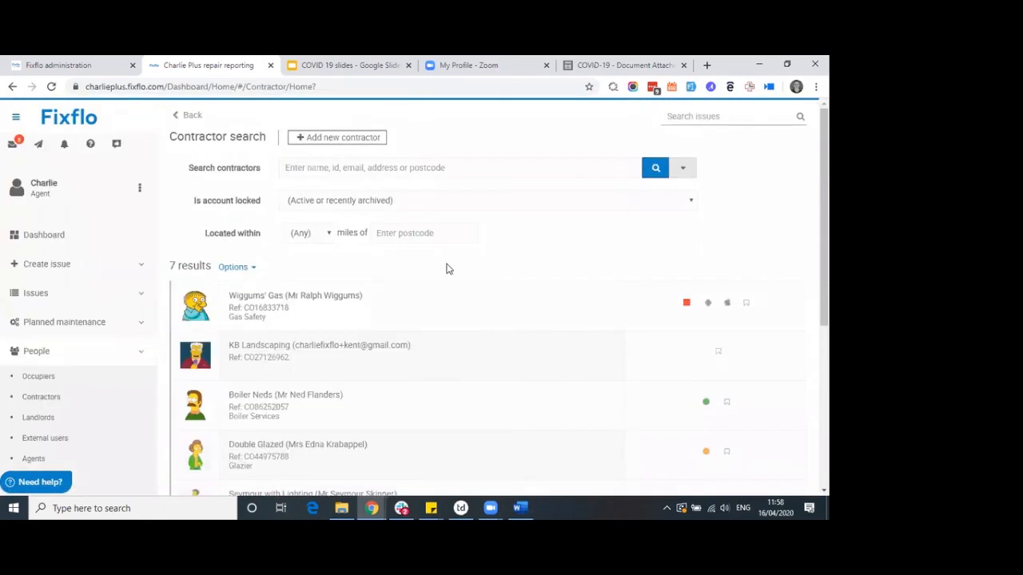
scroll(446, 268, "down", 3)
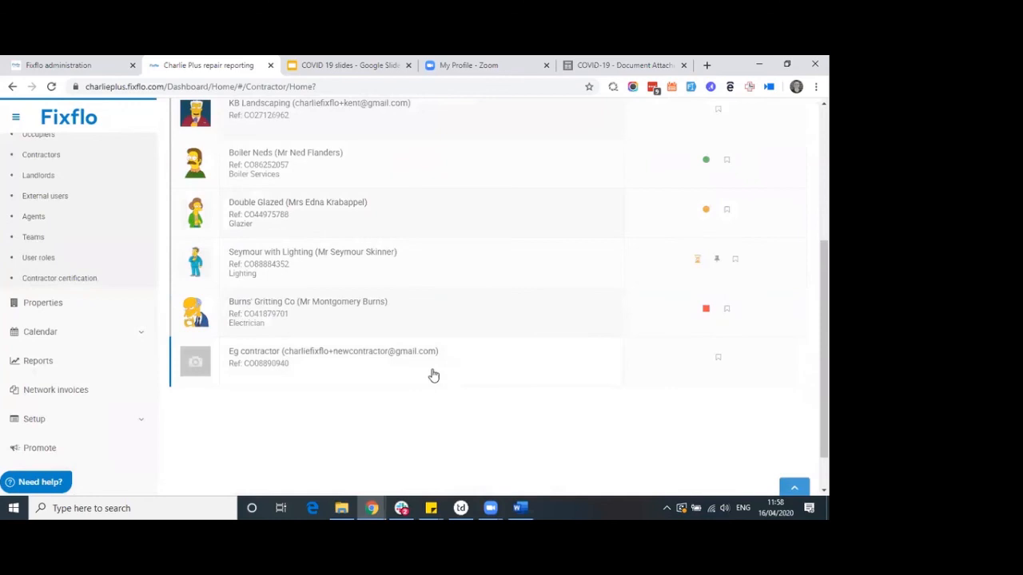
left_click(389, 373)
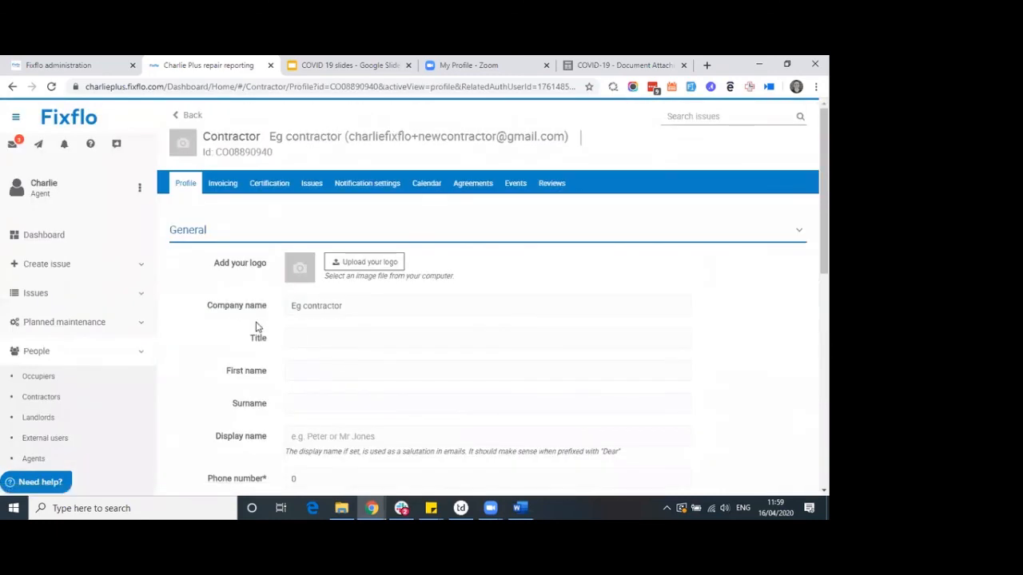
left_click(98, 197)
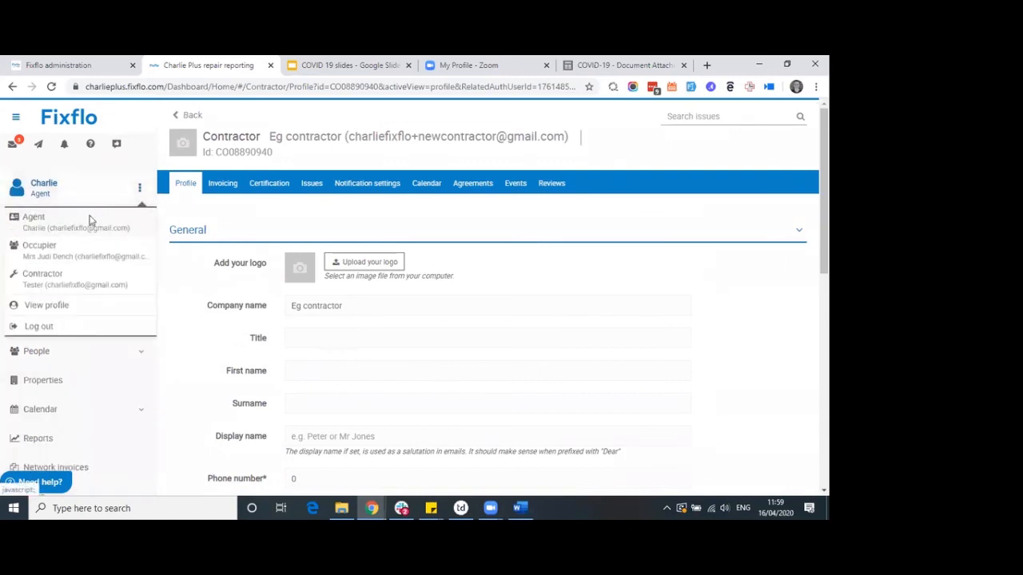
left_click(268, 212)
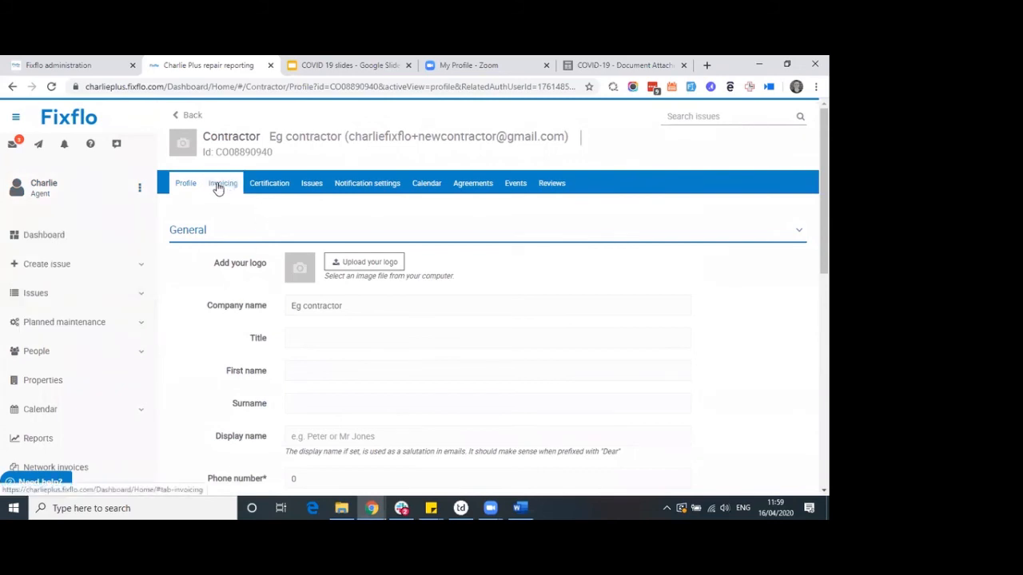
Review the new contractor's invoicing details on the Invoicing tab
left_click(218, 186)
scroll(202, 230, "down", 1)
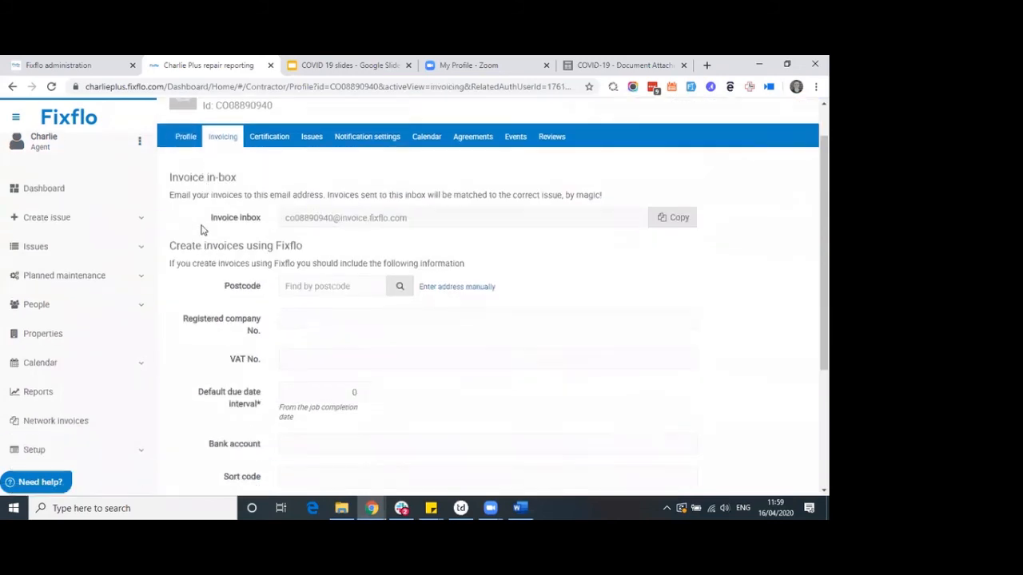
scroll(202, 230, "down", 1)
scroll(199, 232, "down", 1)
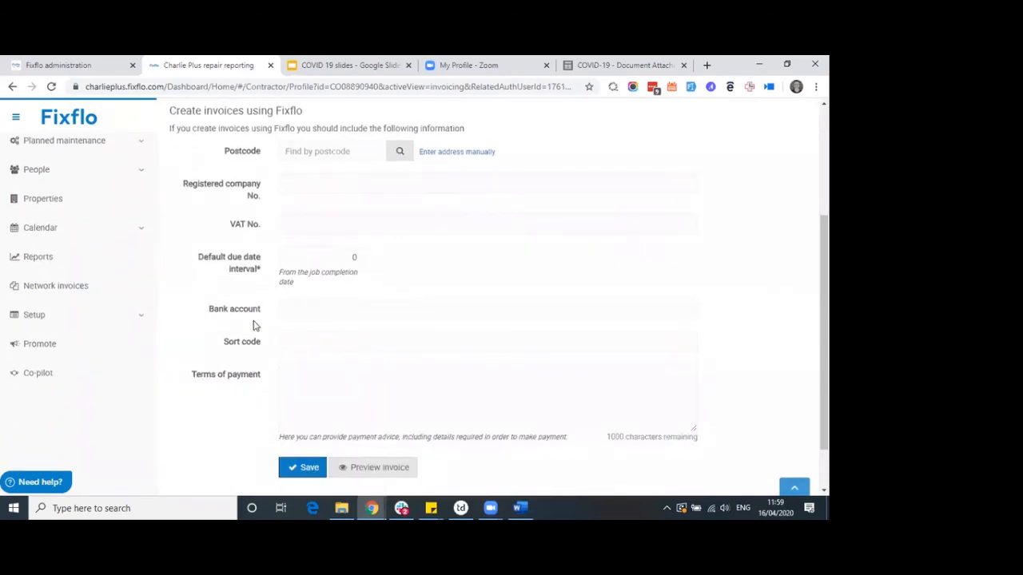
scroll(254, 325, "up", 1)
scroll(208, 258, "up", 2)
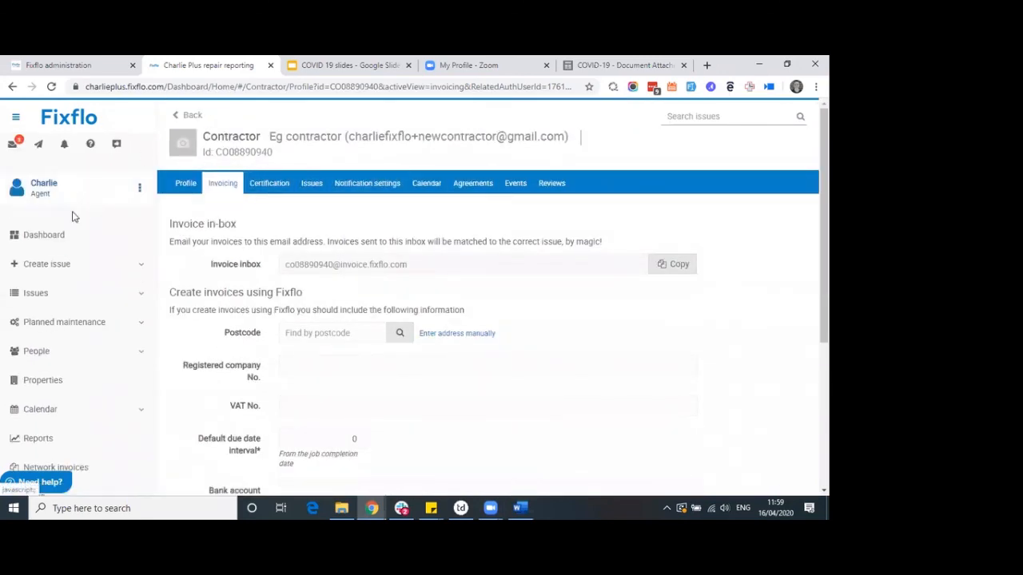
Return to the Fixflo dashboard and present the COVID 19 slides full screen
left_click(54, 236)
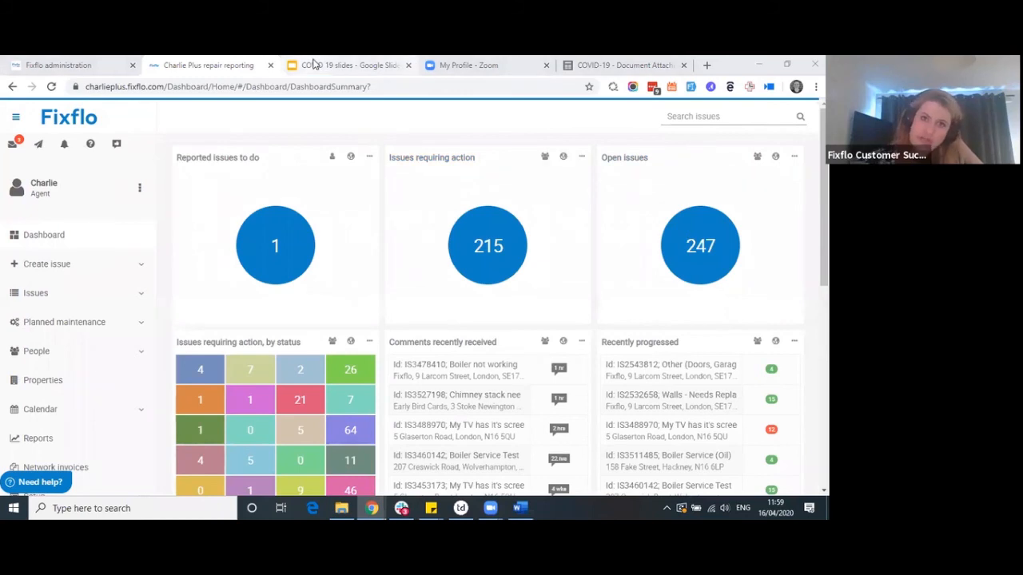
left_click(344, 65)
left_click(702, 115)
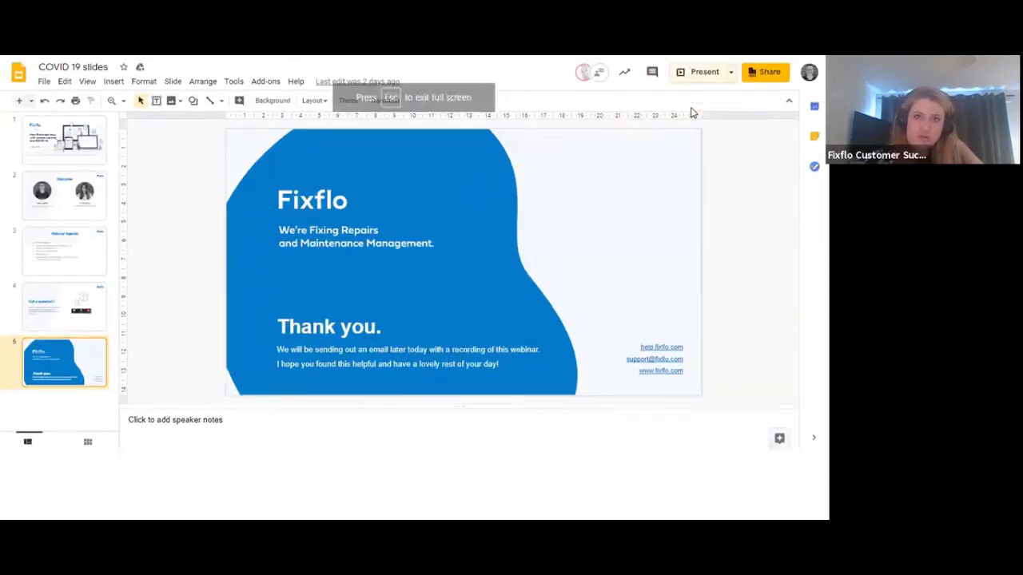